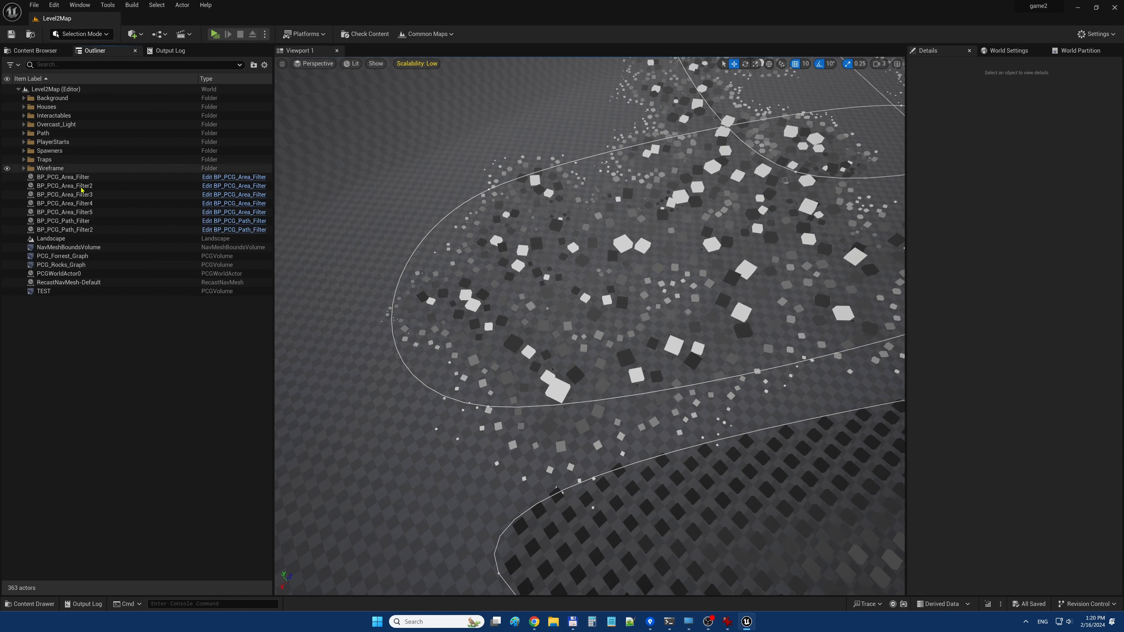
Step: Delete the five BP_PCG_Area_Filter actors, both BP_PCG_Path_Filter actors, PCG_Forrest_Graph, PCG_Rocks_Graph and TEST from the level
left_click(73, 177)
left_click(84, 229, "shift")
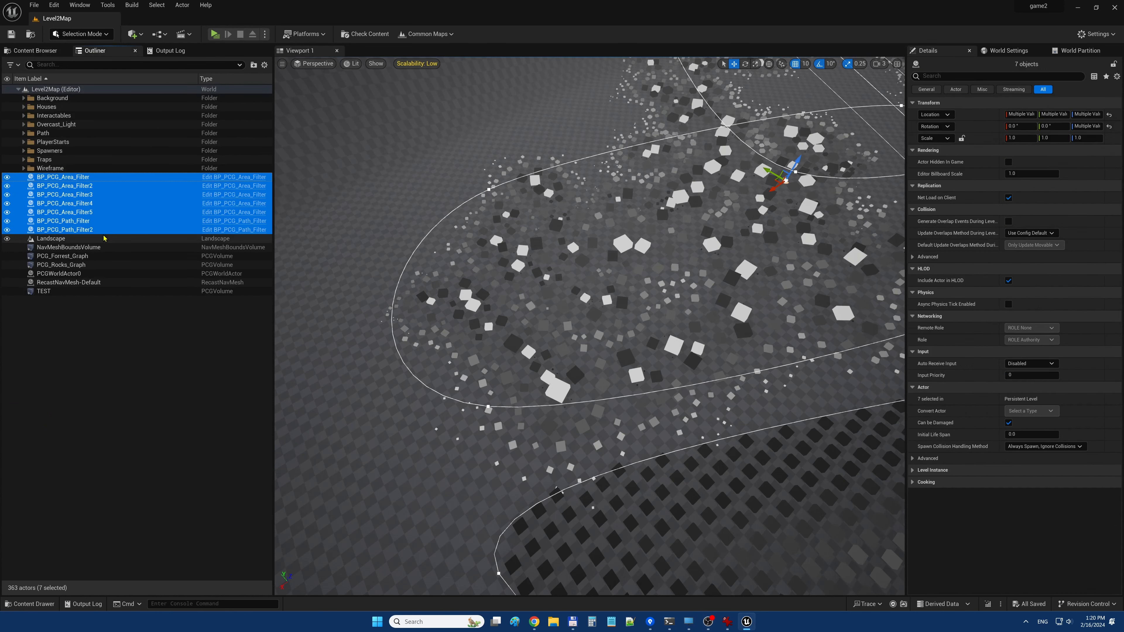
left_click(66, 256, "ctrl")
left_click(66, 265, "ctrl")
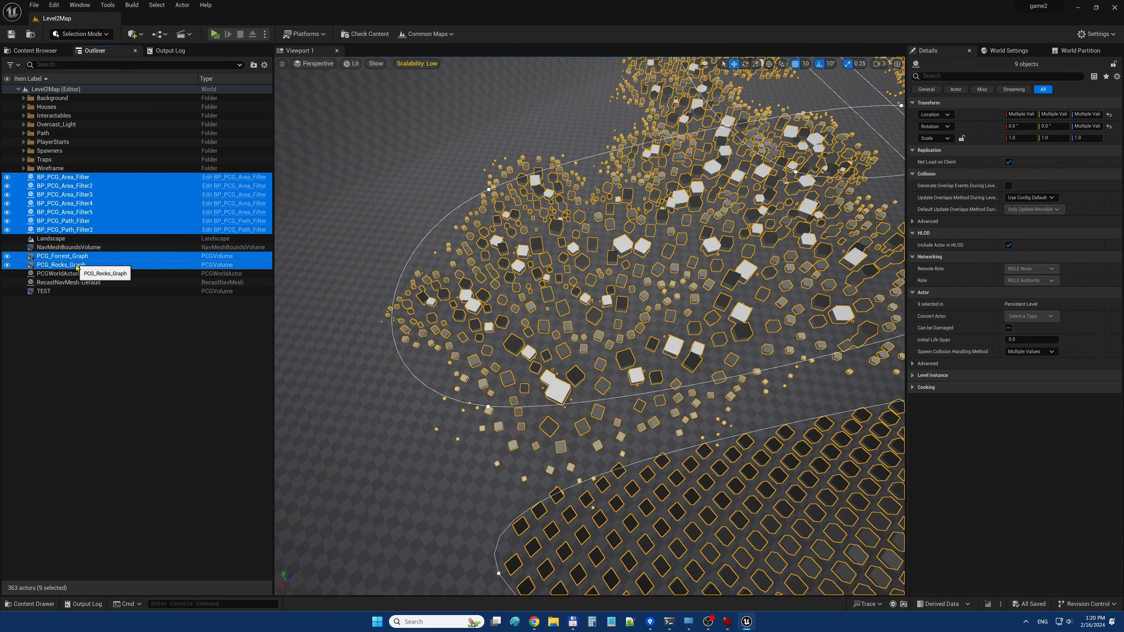
left_click(46, 292, "ctrl")
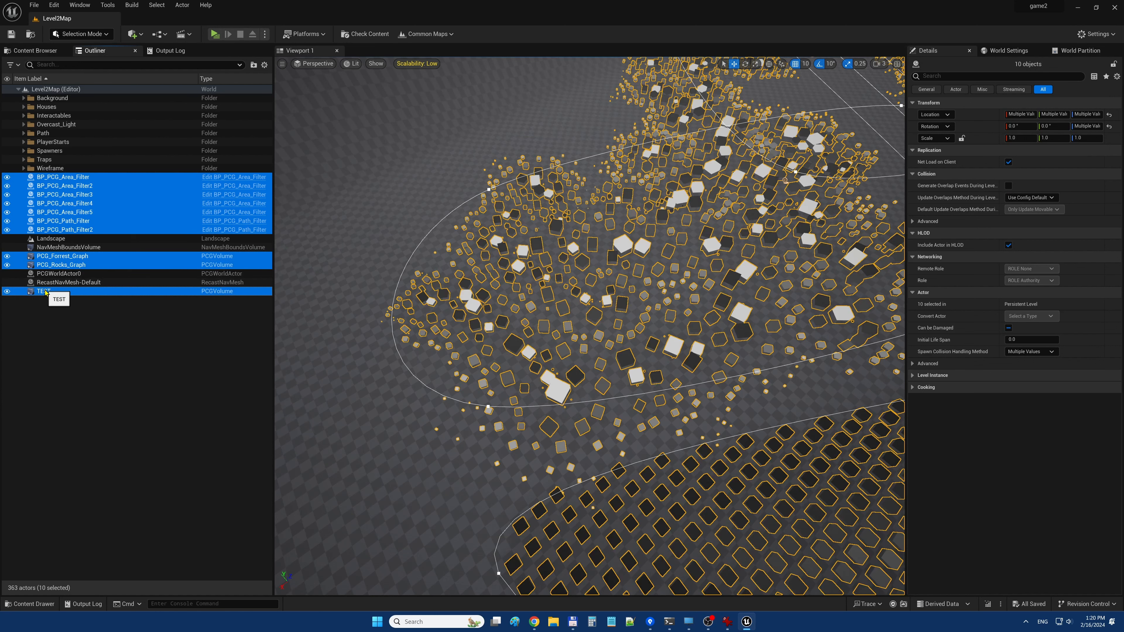
key("Delete")
Step: Create a PCG Graph asset named PCG_Scattered_SubGraph in the PCG/SubGraphs folder
left_click(31, 51)
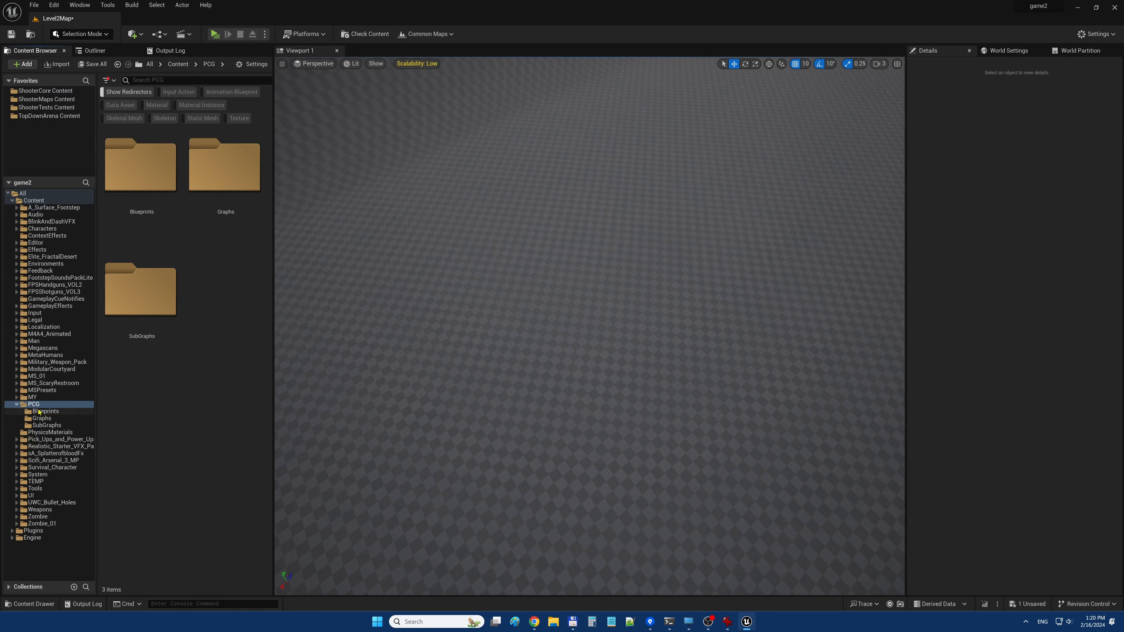
left_click(53, 426)
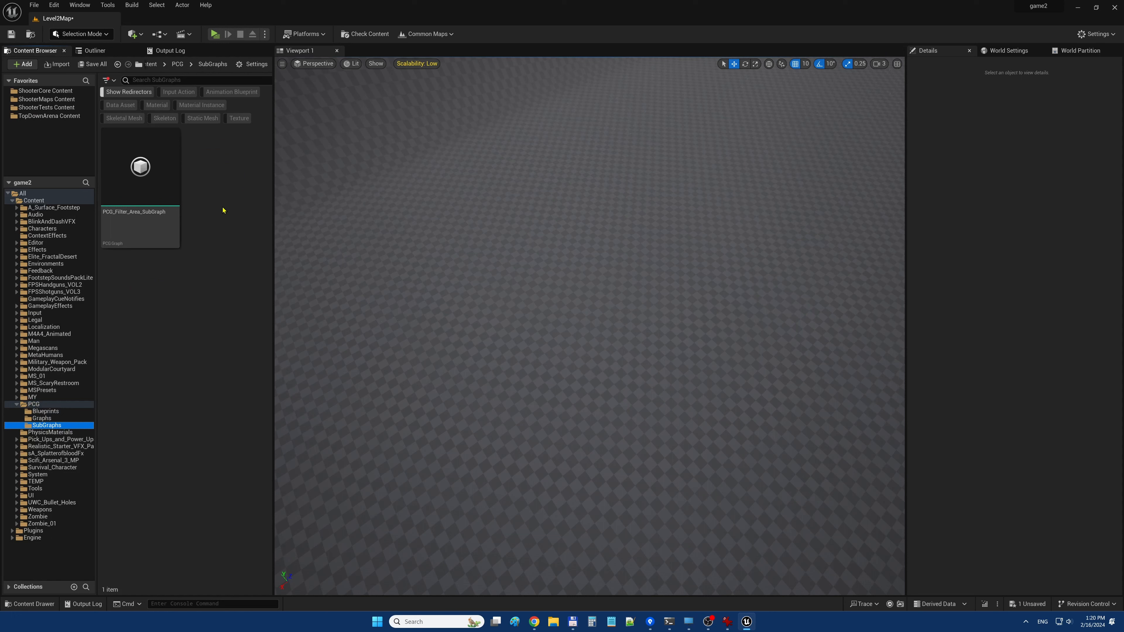
right_click(218, 200)
mouse_move(261, 512)
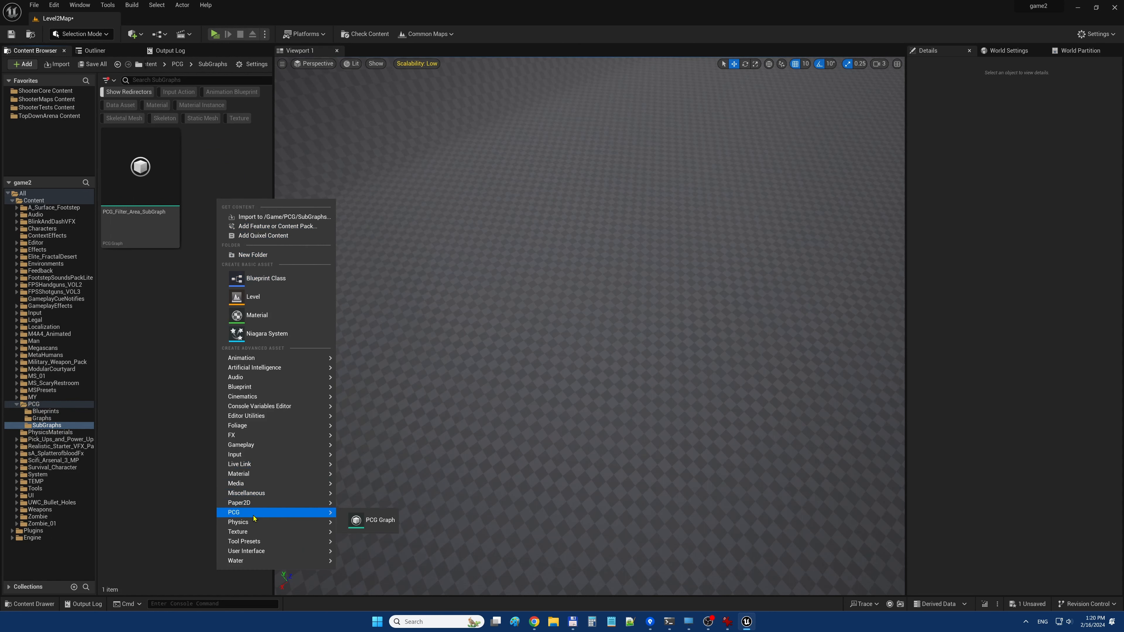
left_click(373, 521)
type("PCG_Scattered_Sub")
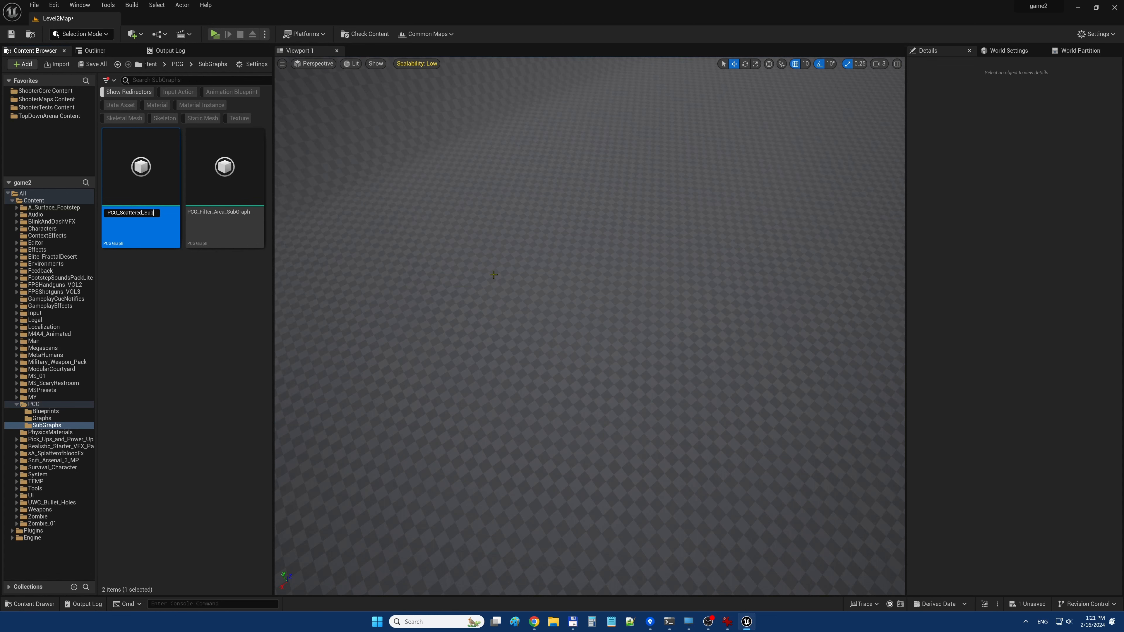
type("h")
key("Return")
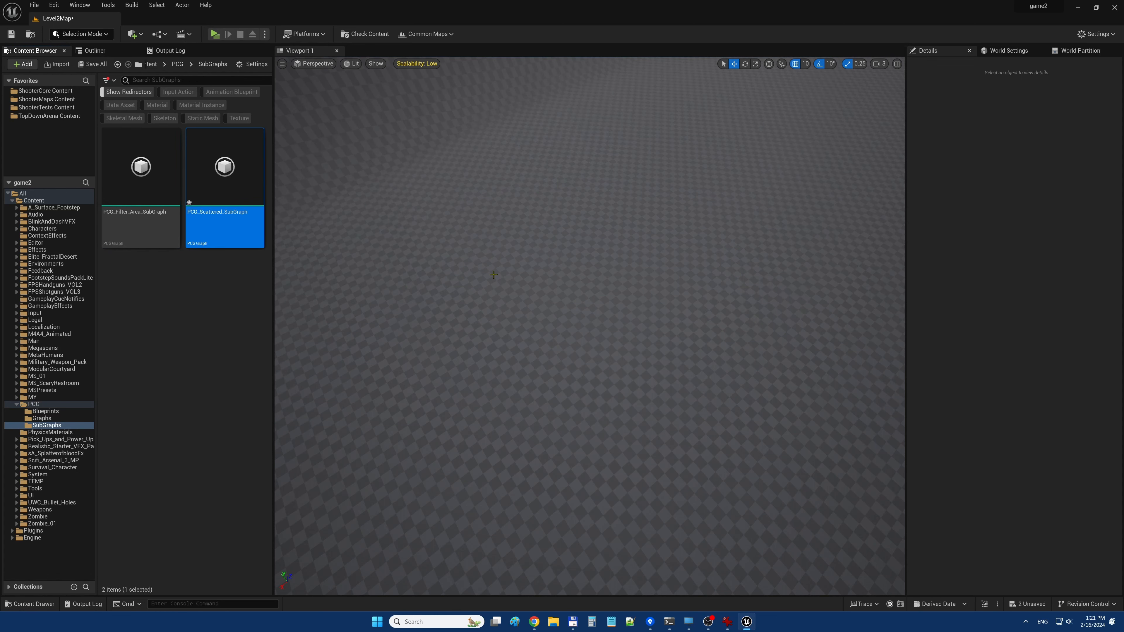
Step: Open PCG_Scattered_SubGraph and spread its Input and Output nodes far apart to make room between them
double_click(209, 185)
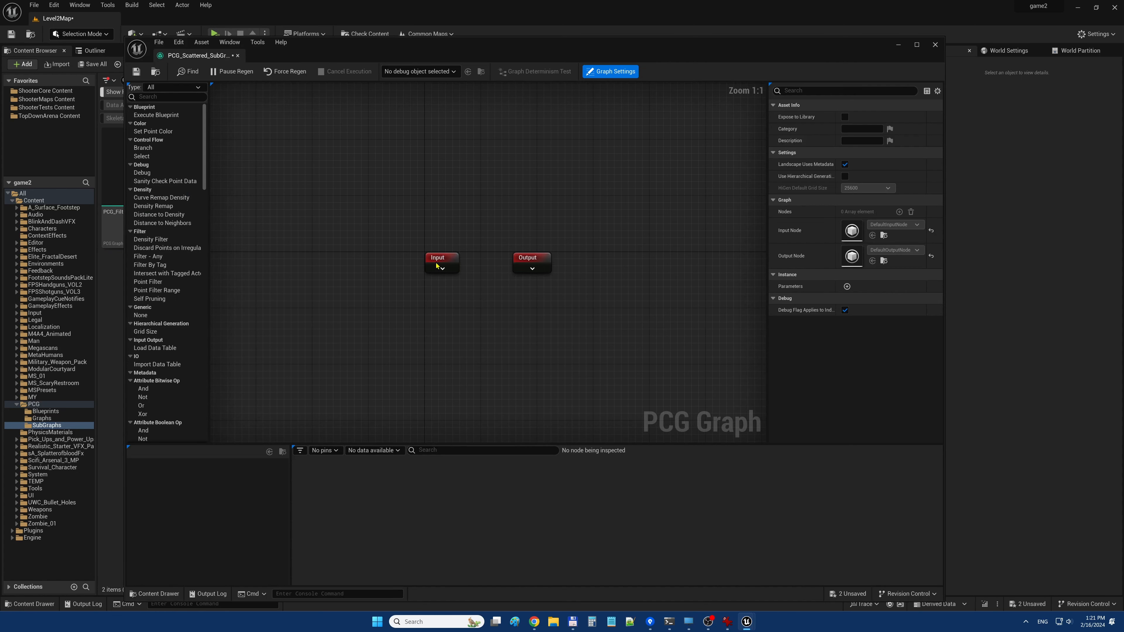
left_click_drag(403, 261, 248, 261)
left_click_drag(553, 261, 724, 261)
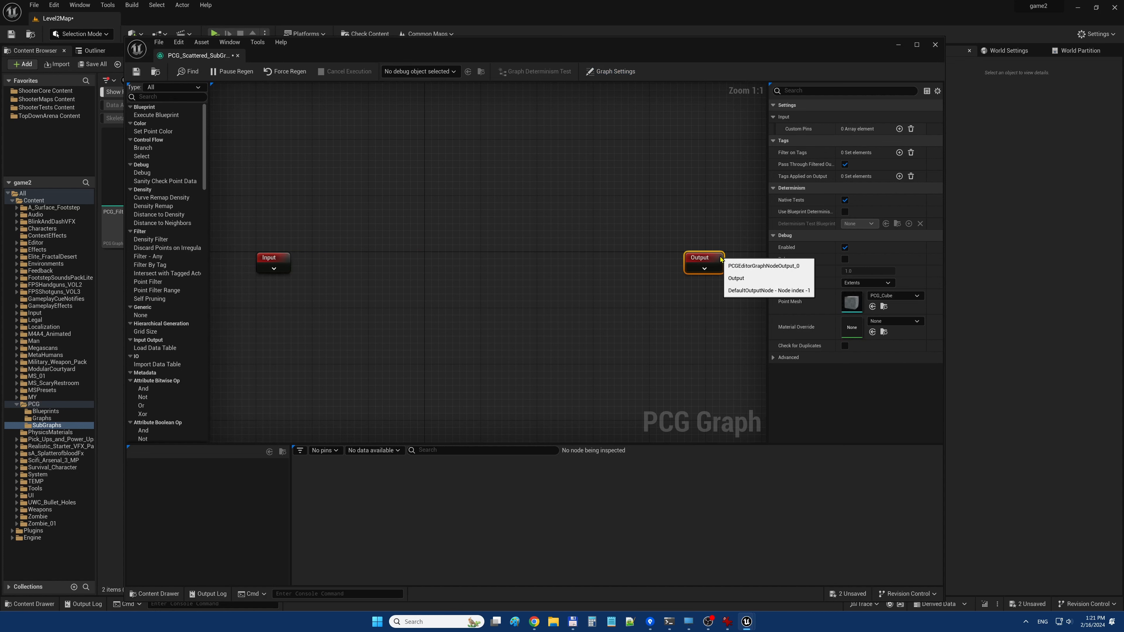
left_click(353, 251)
Step: Add a Create Points Grid node above the Input node in the graph
right_click(346, 182)
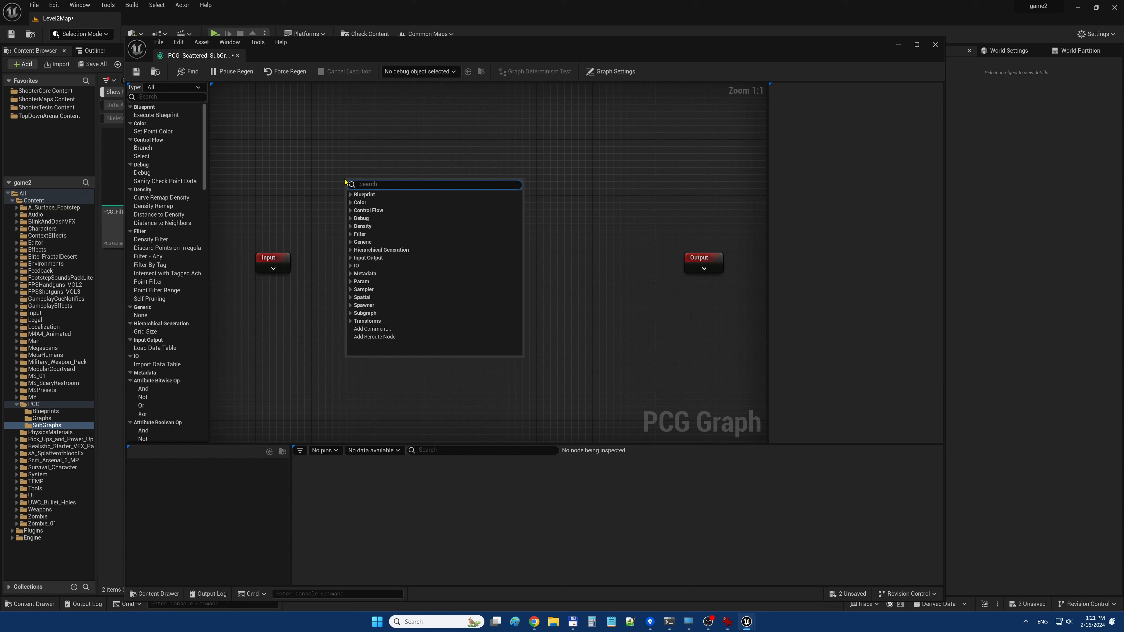
type("creat")
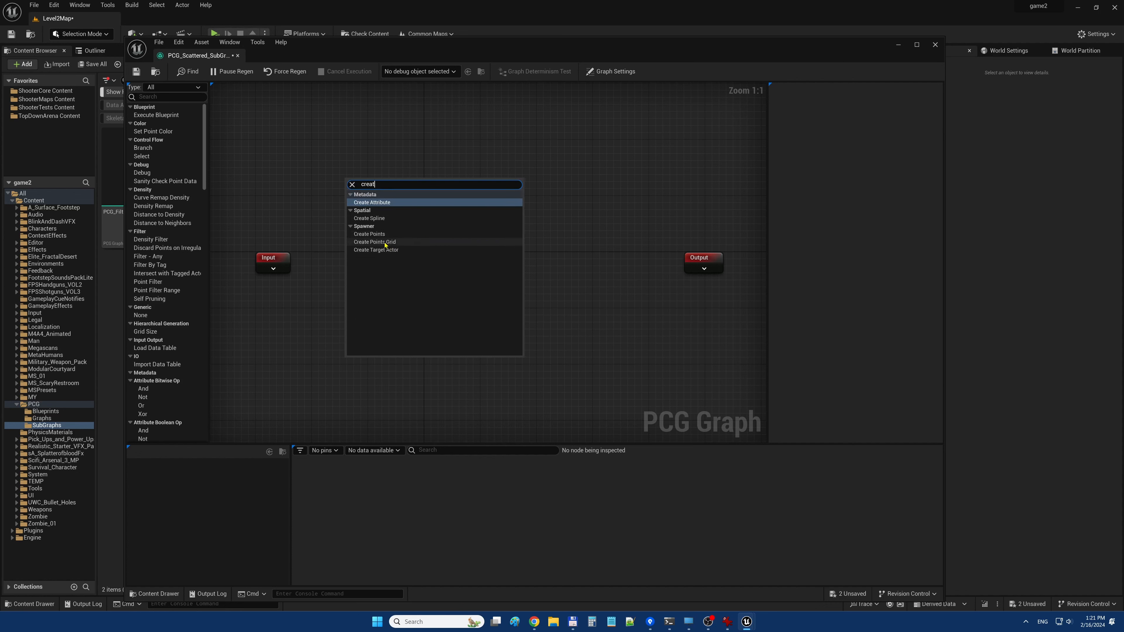
left_click(375, 242)
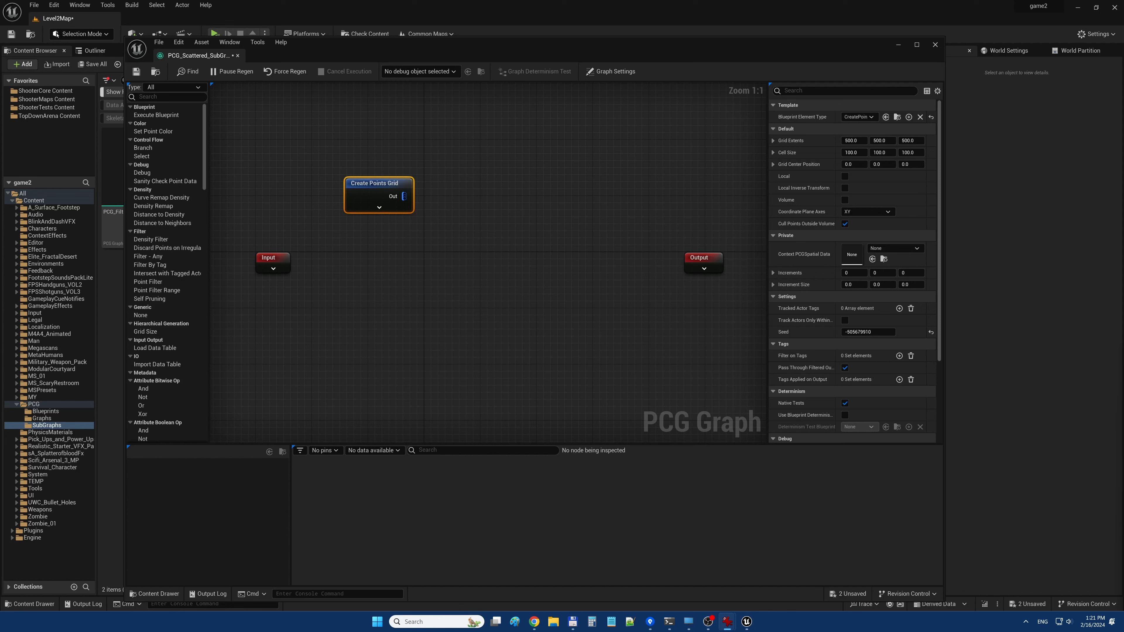
left_click_drag(371, 157, 391, 191)
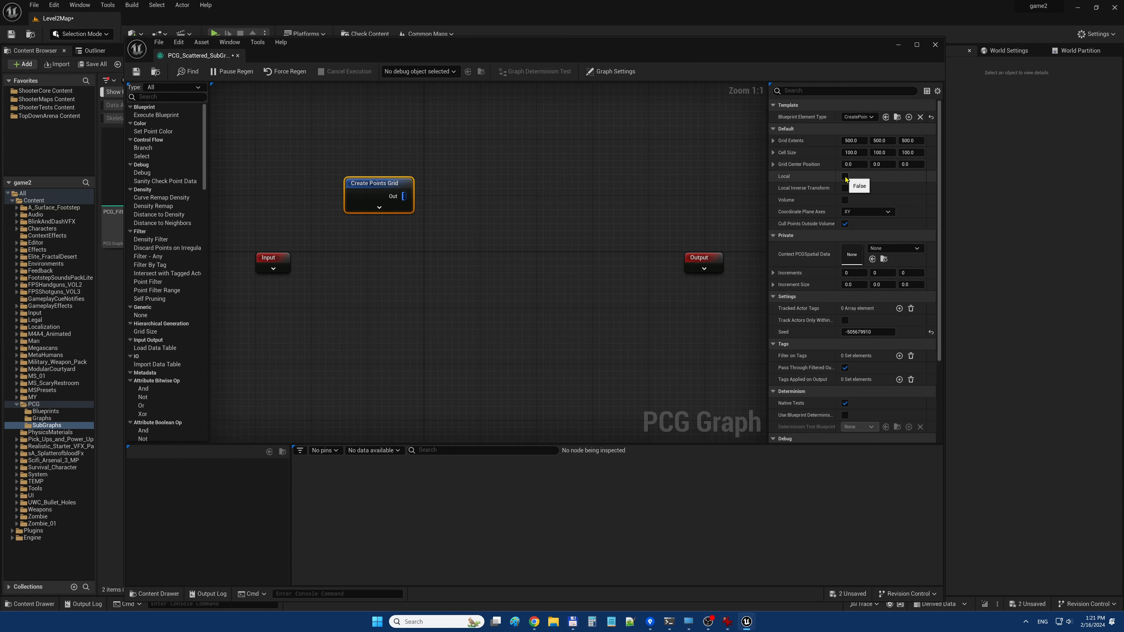
Step: Enable Local and Local Inverse Transform and disable Cull Points Outside Volume on the Create Points Grid node
left_click(845, 176)
left_click(845, 188)
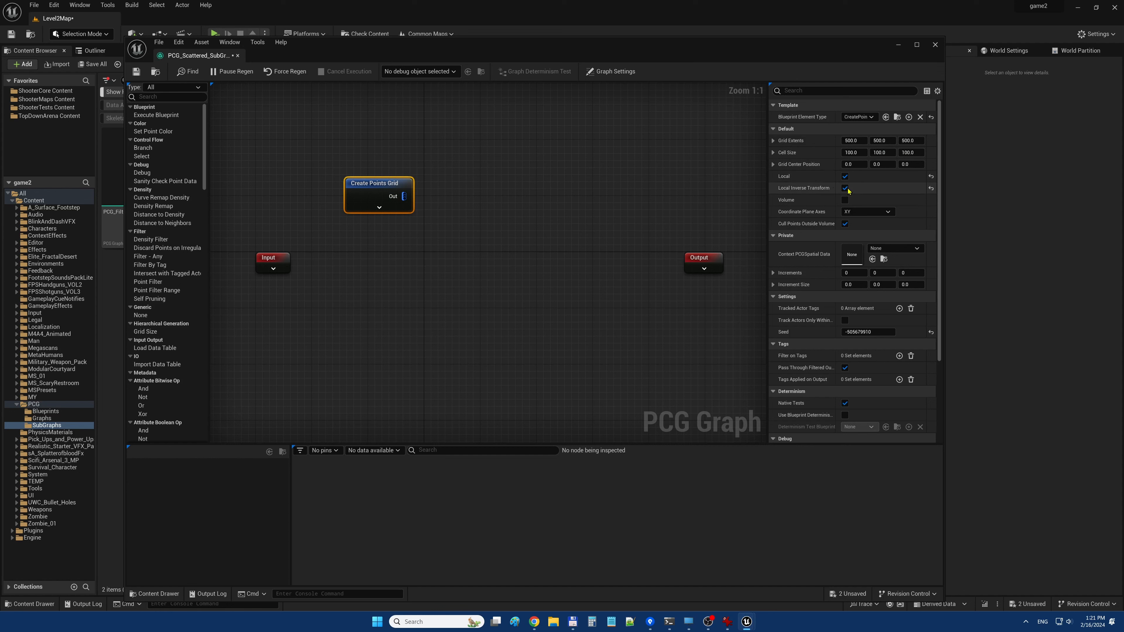
left_click(845, 223)
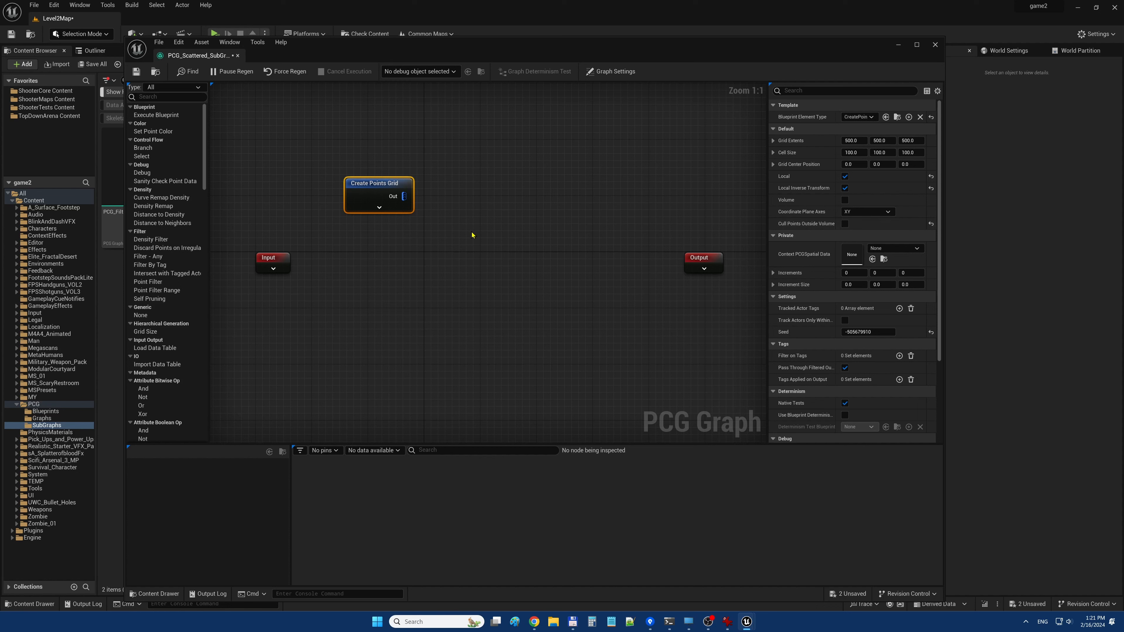
left_click(432, 193)
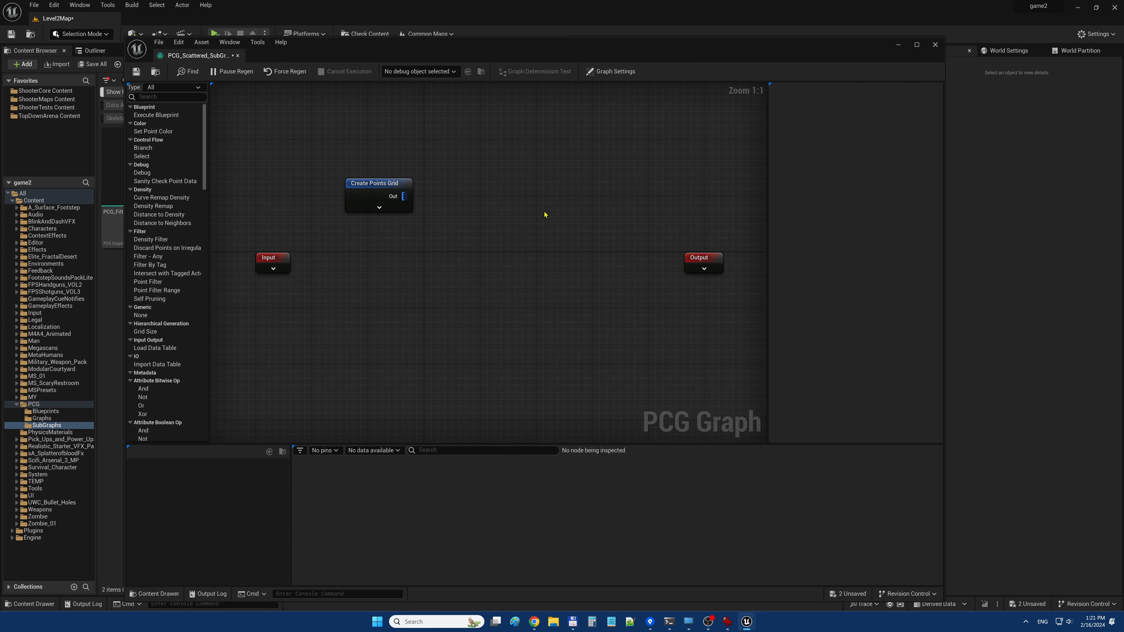
Step: Add a Bounds Modifier node fed by the Create Points Grid output and align the two nodes in a straight row
left_click_drag(404, 197, 441, 203)
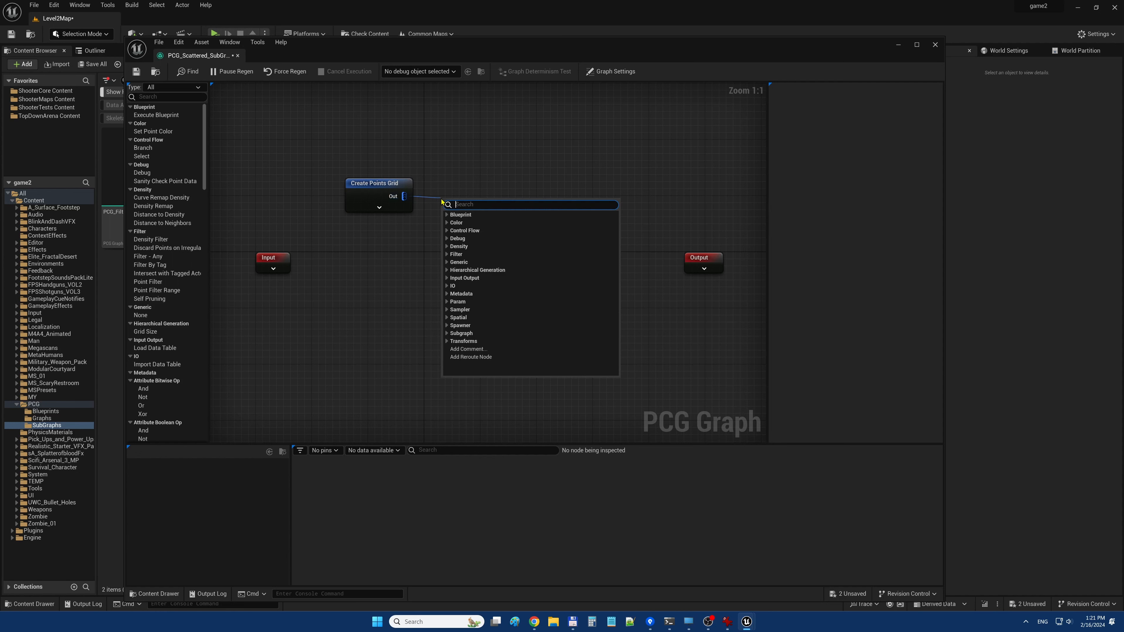
type("bou")
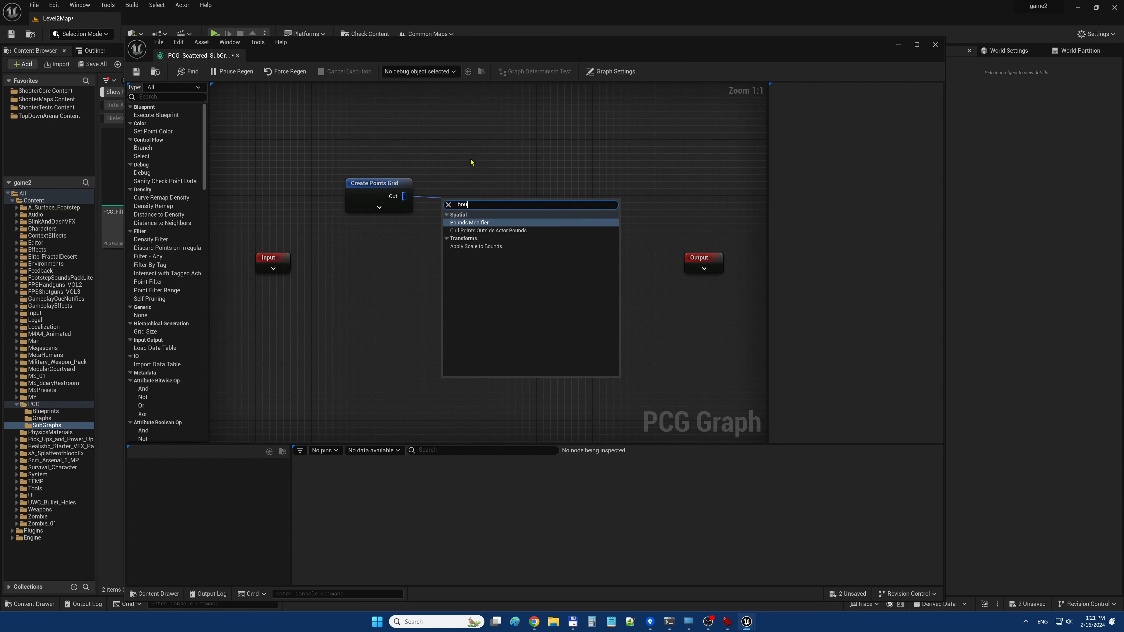
type("ndsm")
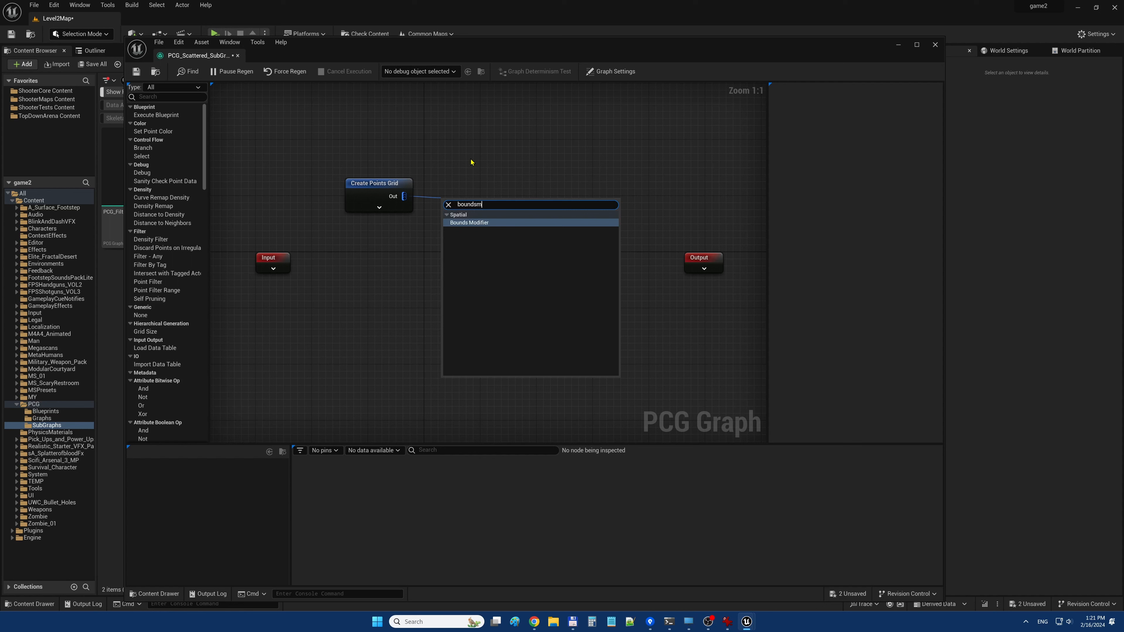
key("Return")
left_click_drag(467, 209, 451, 188)
left_click(468, 162)
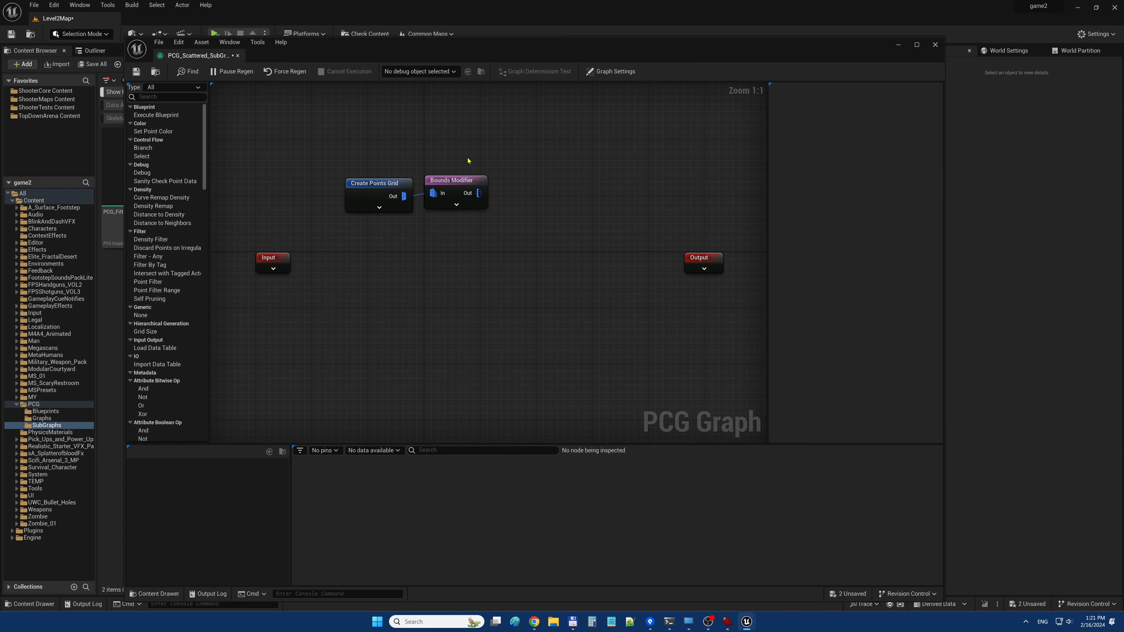
left_click_drag(384, 149, 448, 190)
key("q")
left_click(464, 156)
Step: Set all three Bounds Min and all three Bounds Max values of the Bounds Modifier to 10
left_click(460, 181)
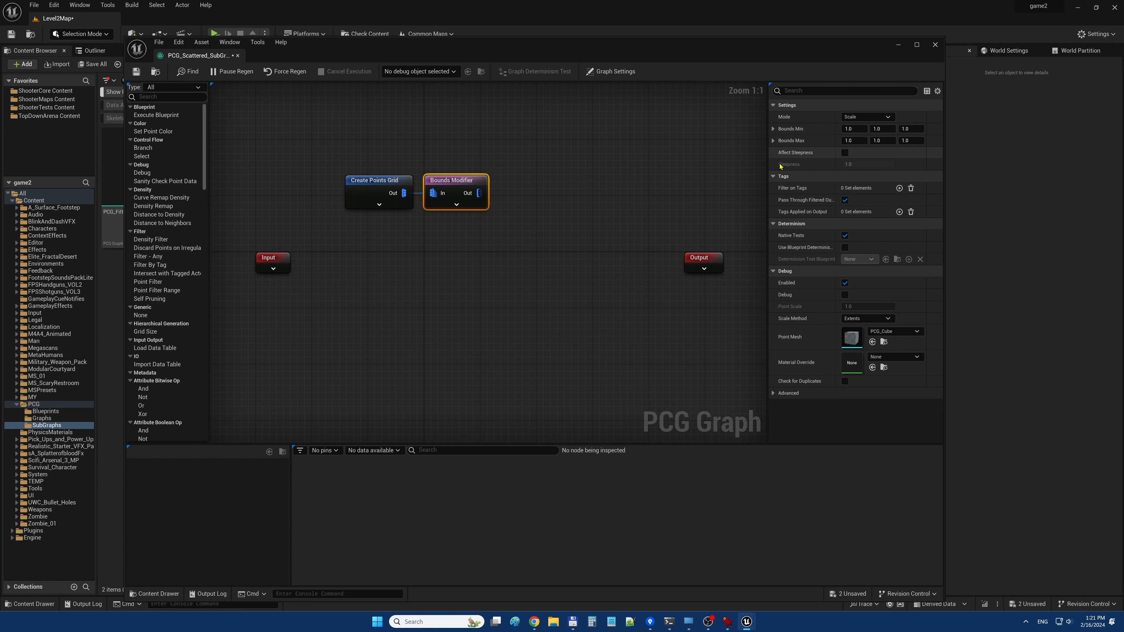
left_click(848, 129)
type("10")
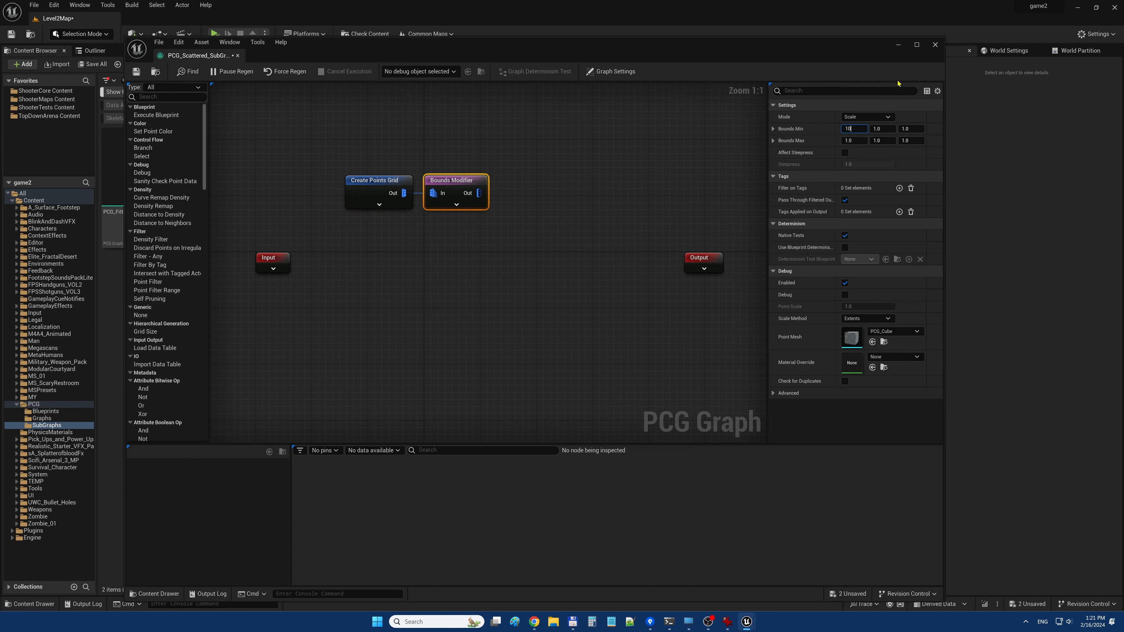
key("Tab")
type("10")
key("Tab")
type("10")
key("Tab")
type("10")
key("Tab")
type("10")
key("Tab")
type("10")
key("Return")
left_click(590, 246)
Step: Add a Copy Points node with the Bounds Modifier output connected to its Source pin
left_click_drag(457, 178, 518, 196)
type("copy point")
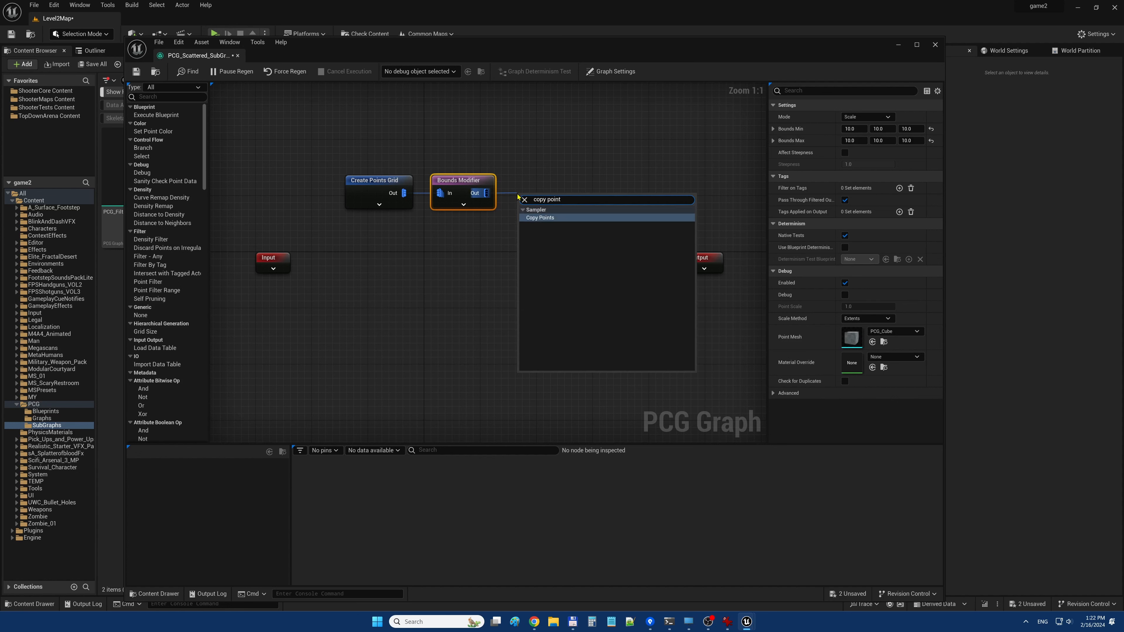
left_click(540, 217)
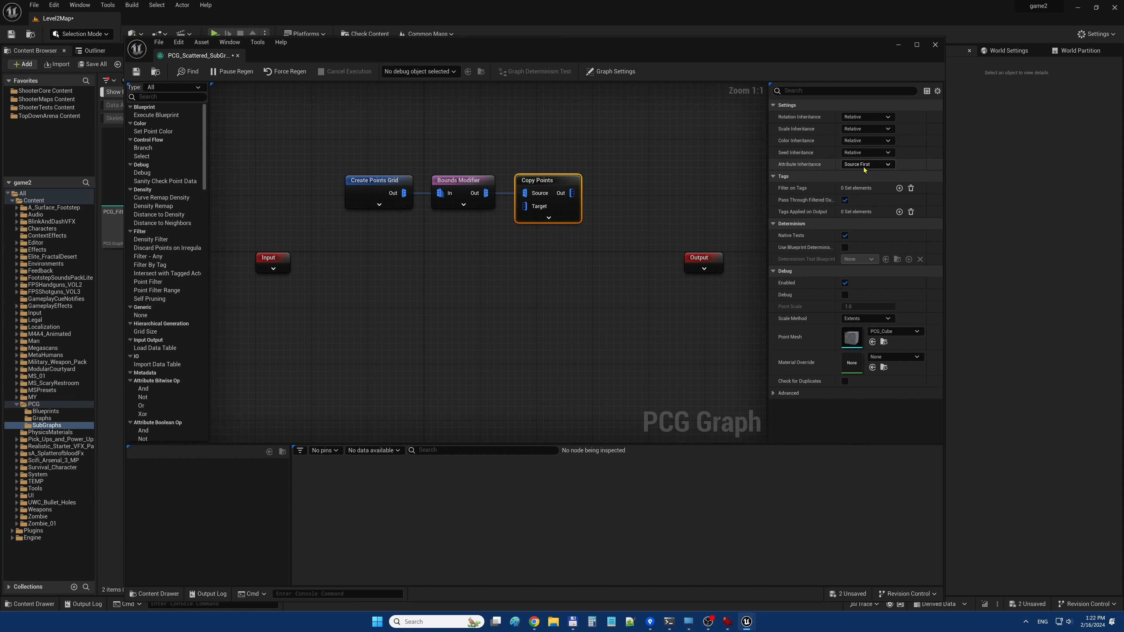
left_click(573, 288)
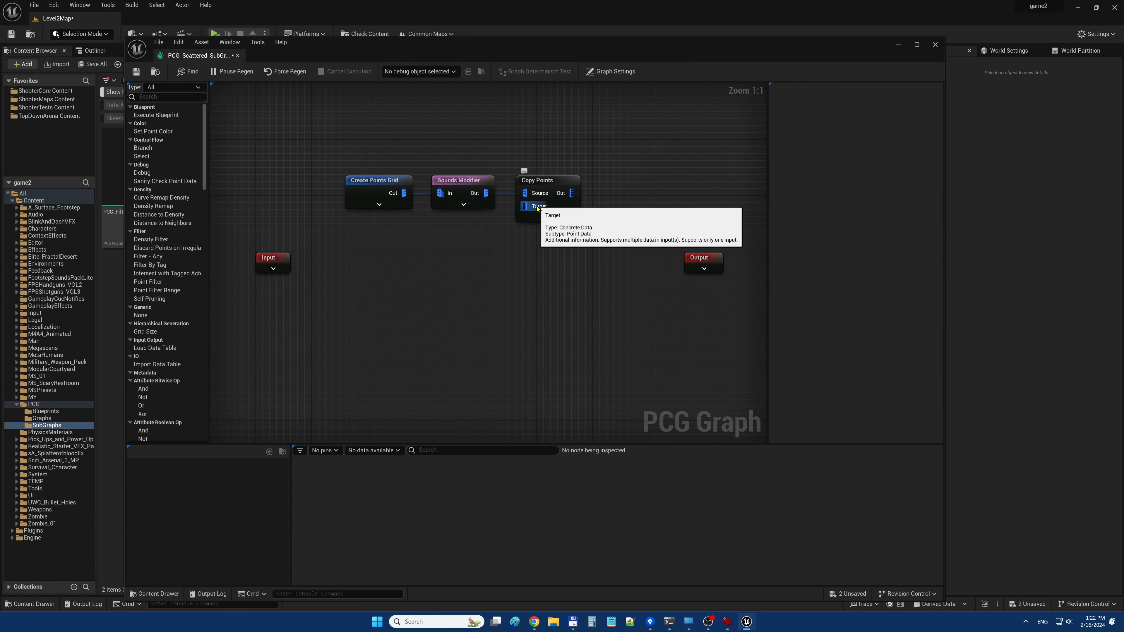
Step: Add two custom pins to the graph's Input node
left_click(271, 257)
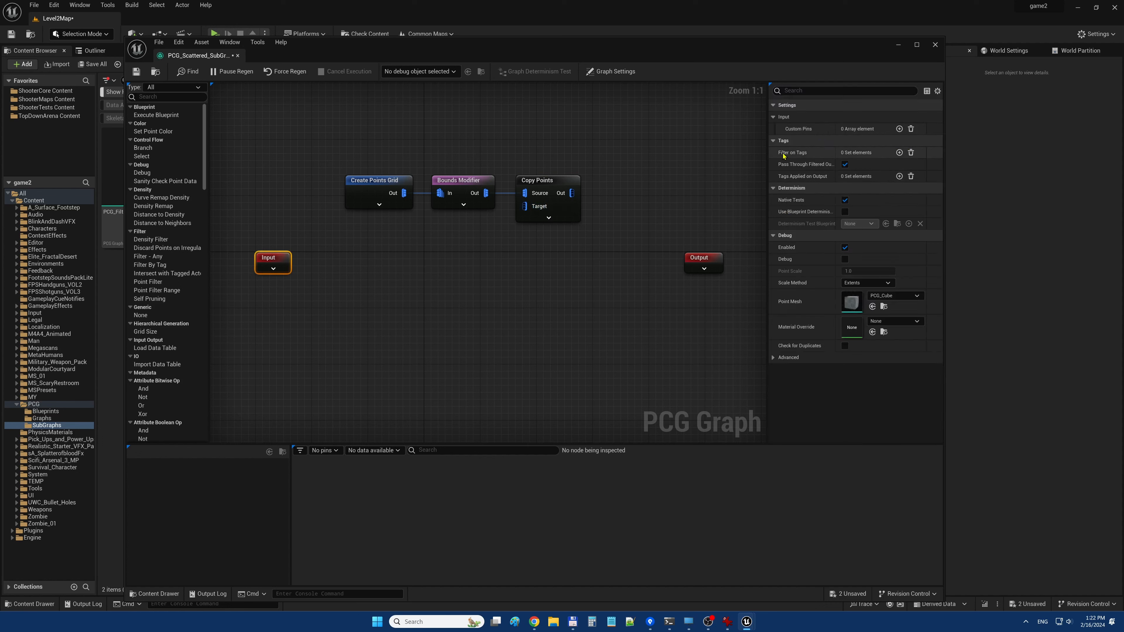
left_click(900, 129)
left_click(900, 129)
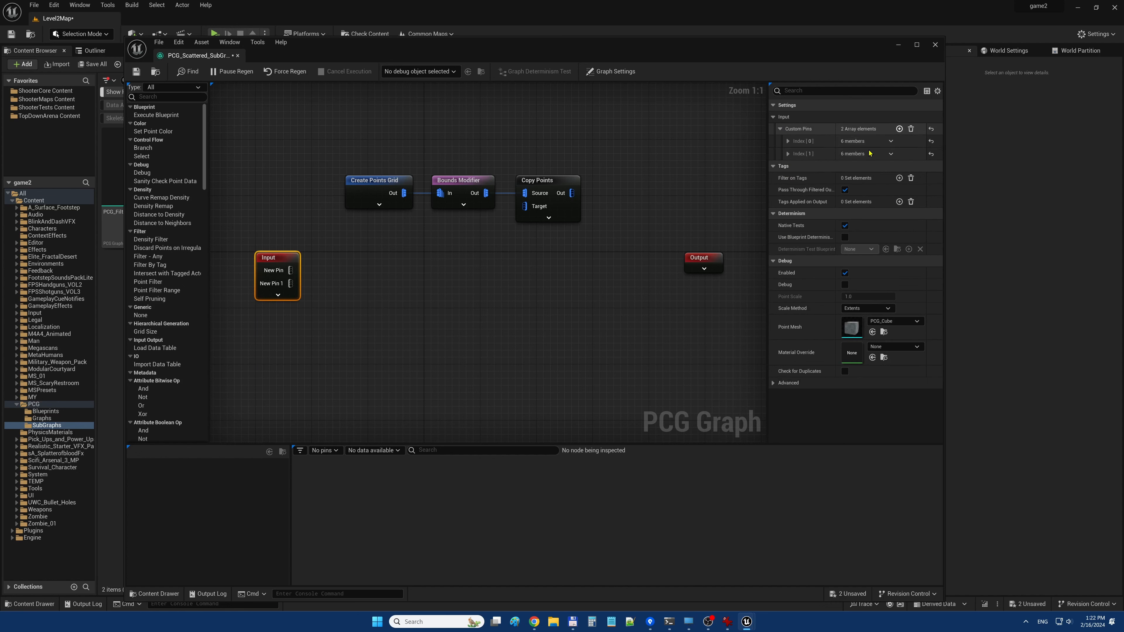
Step: Label the Input node's first custom pin PointsData and set its allowed type to Point
left_click(867, 141)
left_click(867, 154)
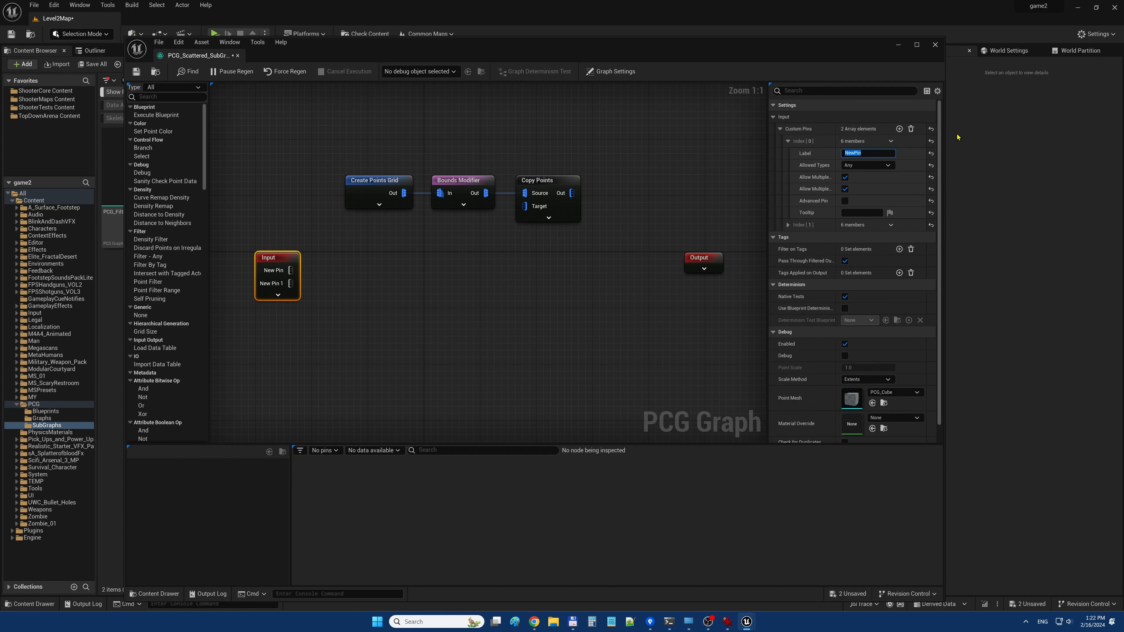
key("Return")
left_click(860, 166)
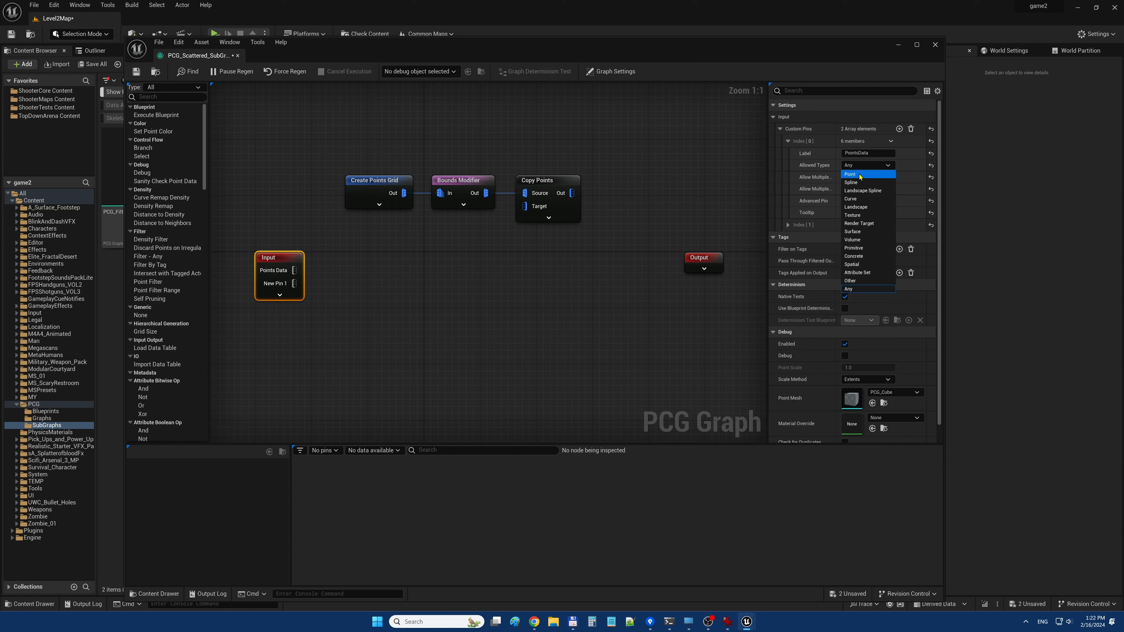
left_click(860, 175)
Step: Label the Input node's second custom pin PointsMask and set its allowed type to Point
left_click(788, 224)
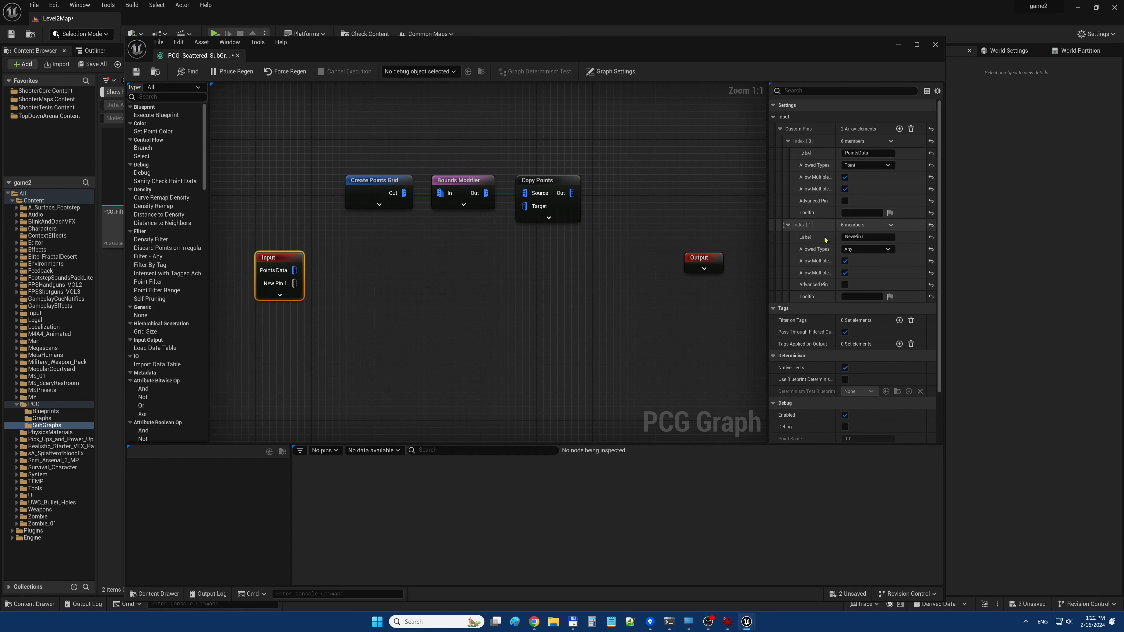
left_click(865, 236)
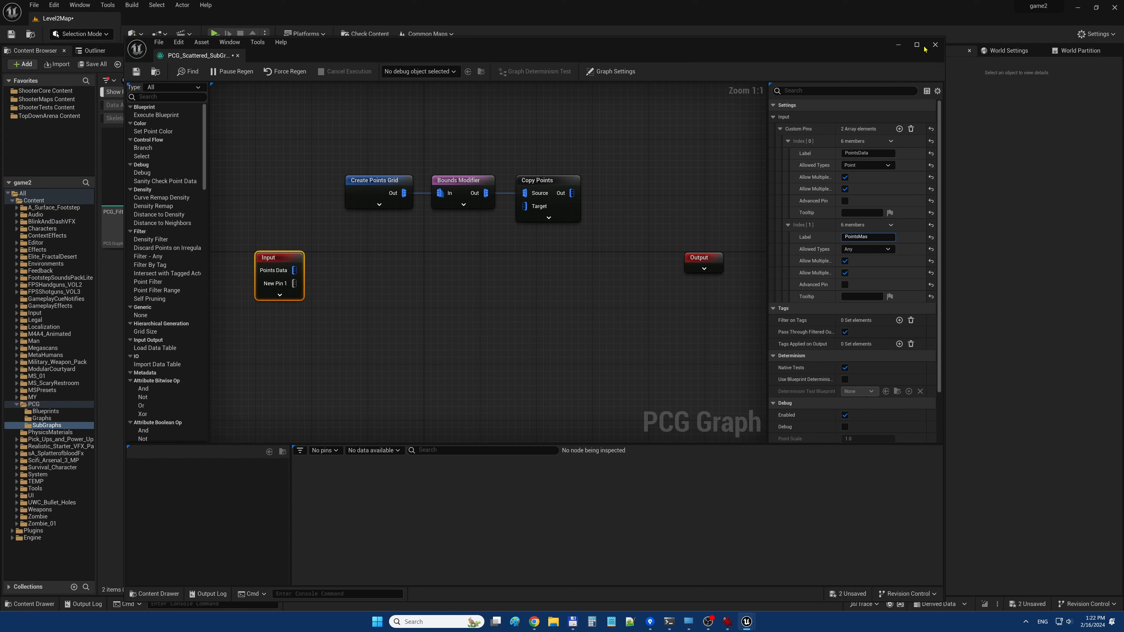
key("Return")
left_click(866, 249)
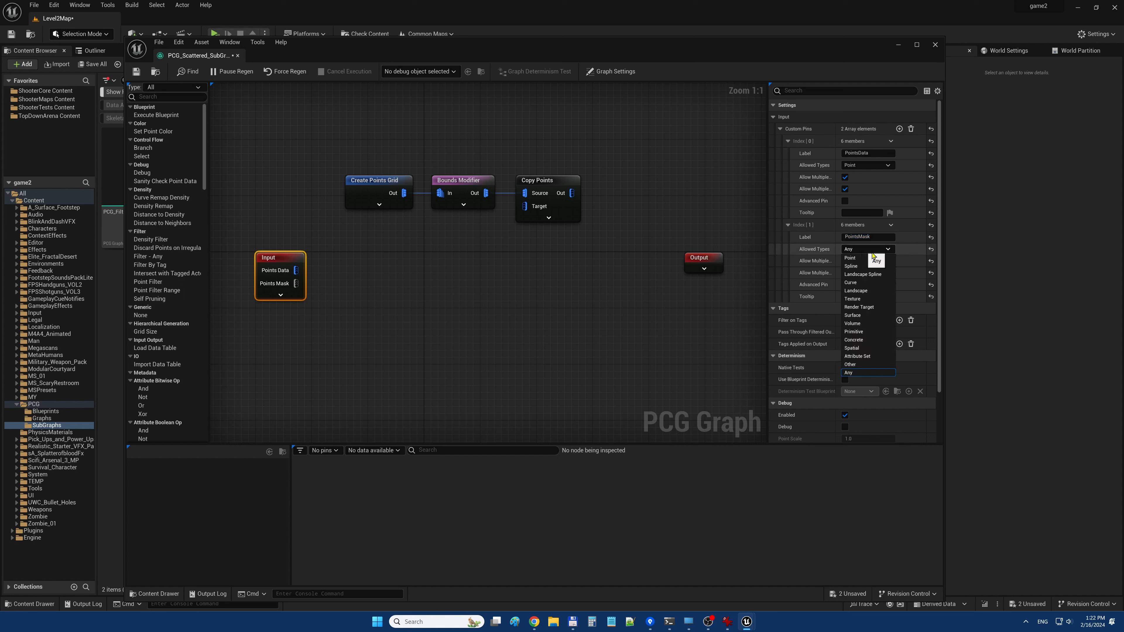
left_click(861, 259)
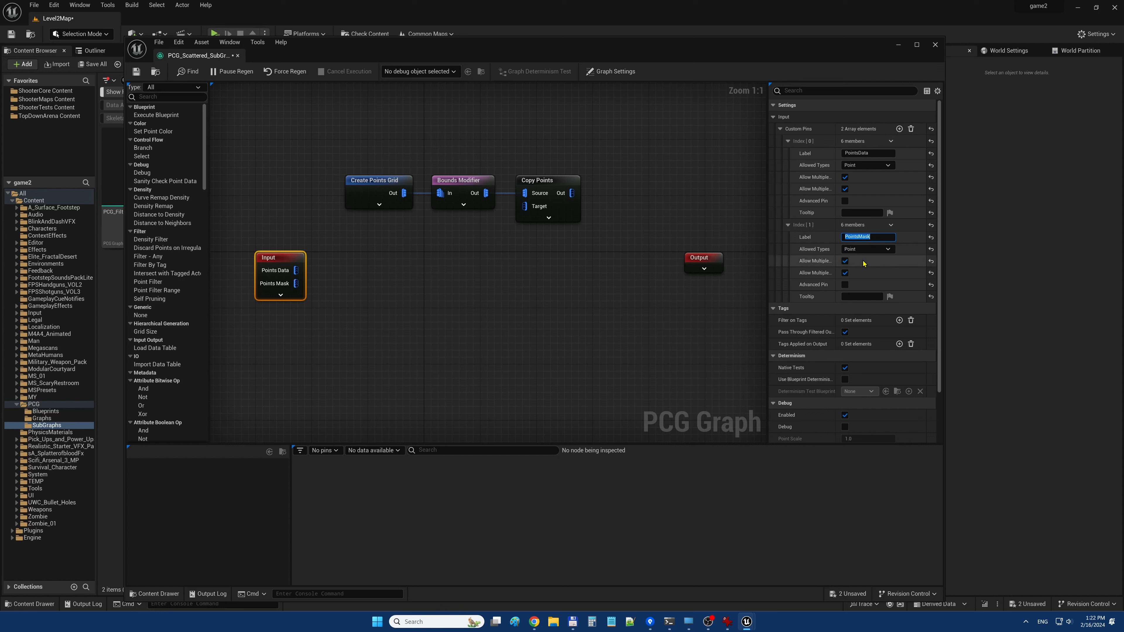
left_click(432, 278)
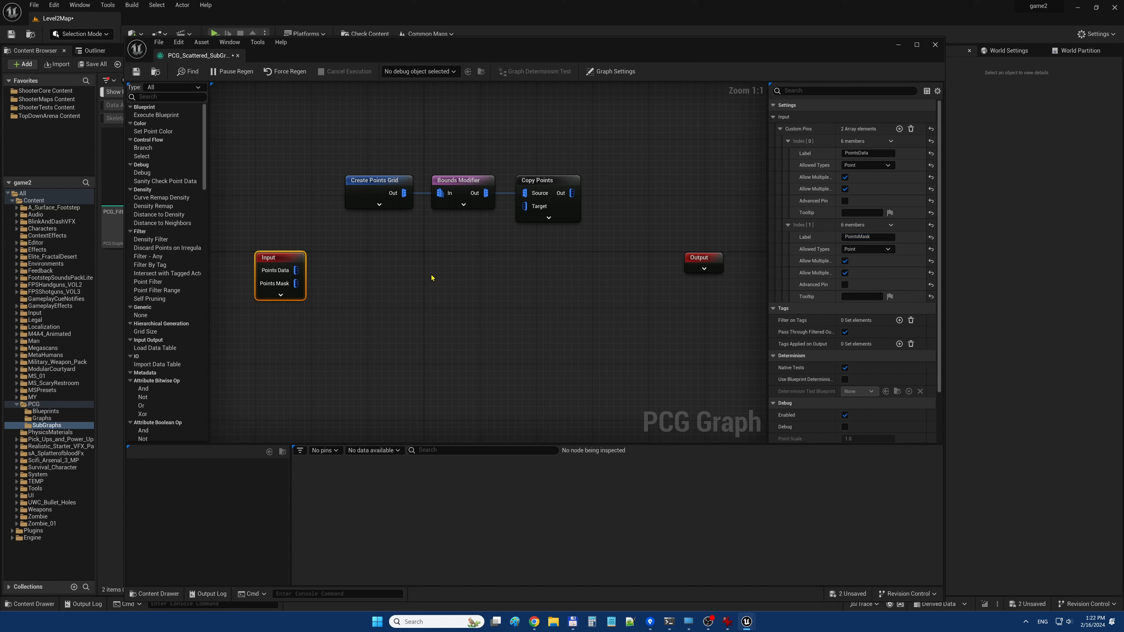
Step: Add a Merge node fed by the Input node's Points Data pin and connect its output to Copy Points' Target pin
left_click_drag(296, 270, 381, 273)
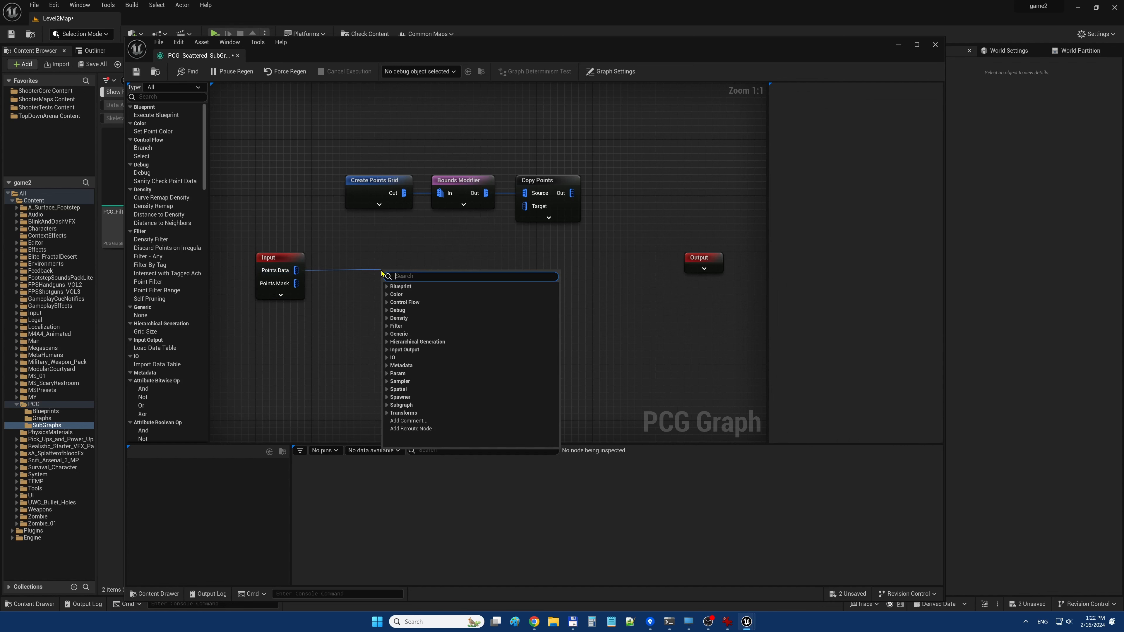
type("merge")
key("Return")
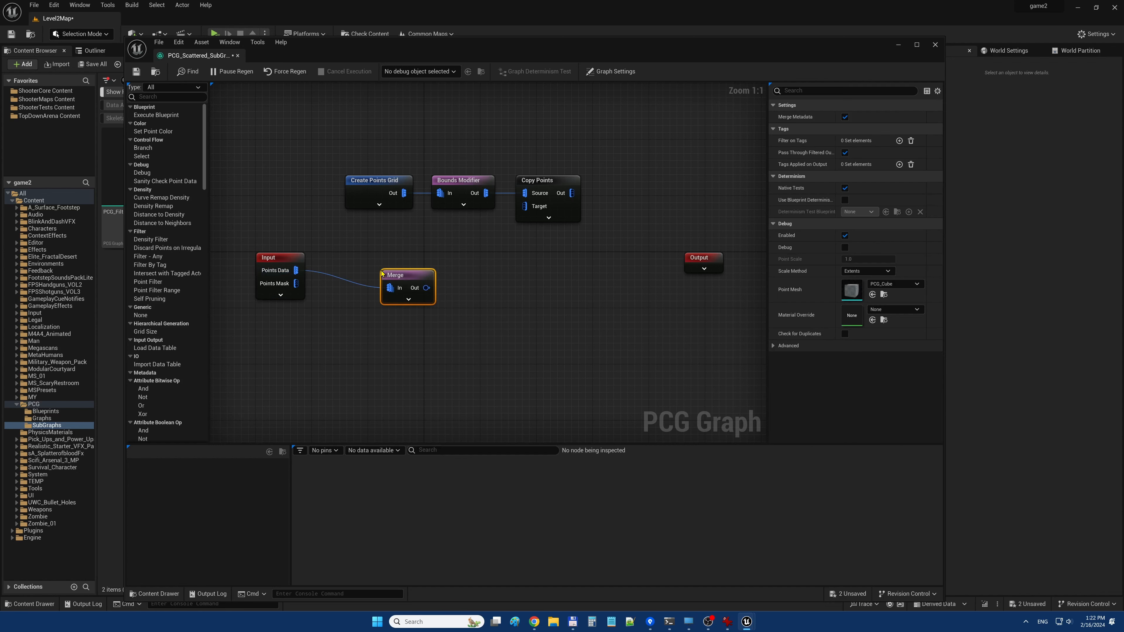
left_click(487, 269)
left_click_drag(456, 270, 525, 206)
left_click_drag(431, 257, 461, 252)
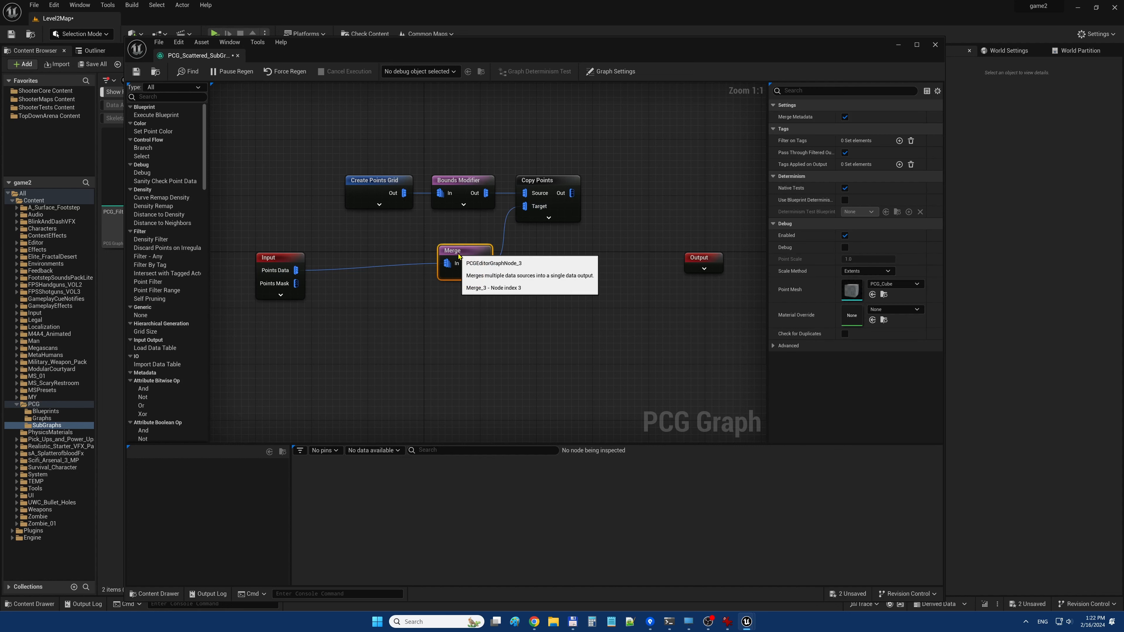
Step: Align the Merge node's right edge with the Bounds Modifier node and straighten its connection from the Input node
left_click_drag(452, 158, 467, 316)
key("shift+d")
left_click(470, 322)
left_click_drag(274, 357, 489, 257)
key("q")
left_click(472, 326)
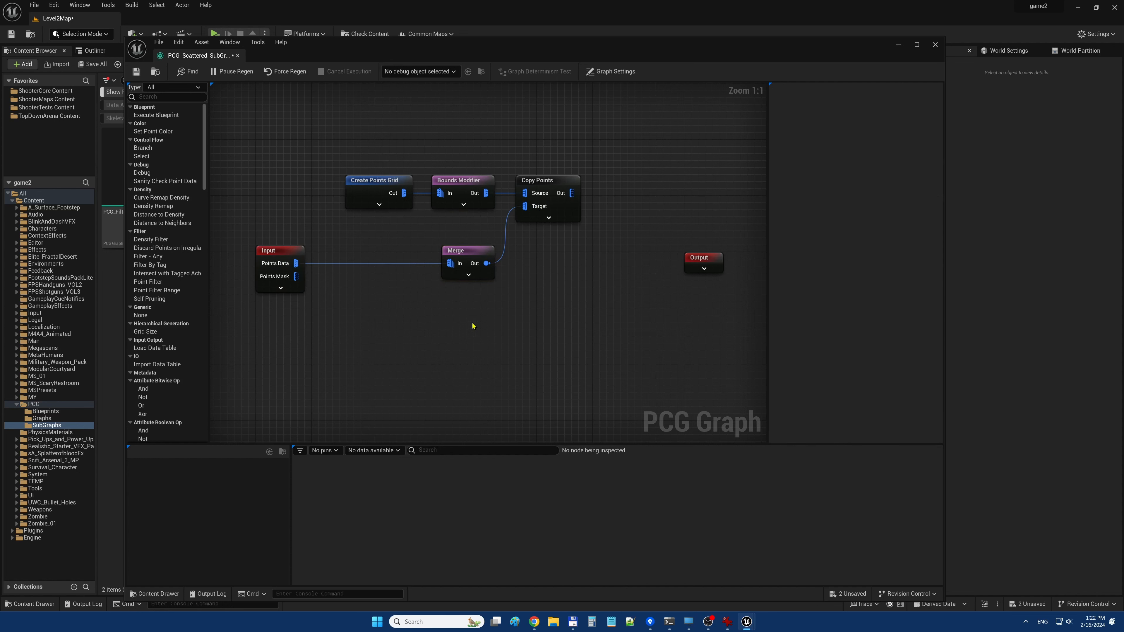
Step: Add a Transform Points node connected to the Copy Points output
right_click_drag(514, 311, 470, 329)
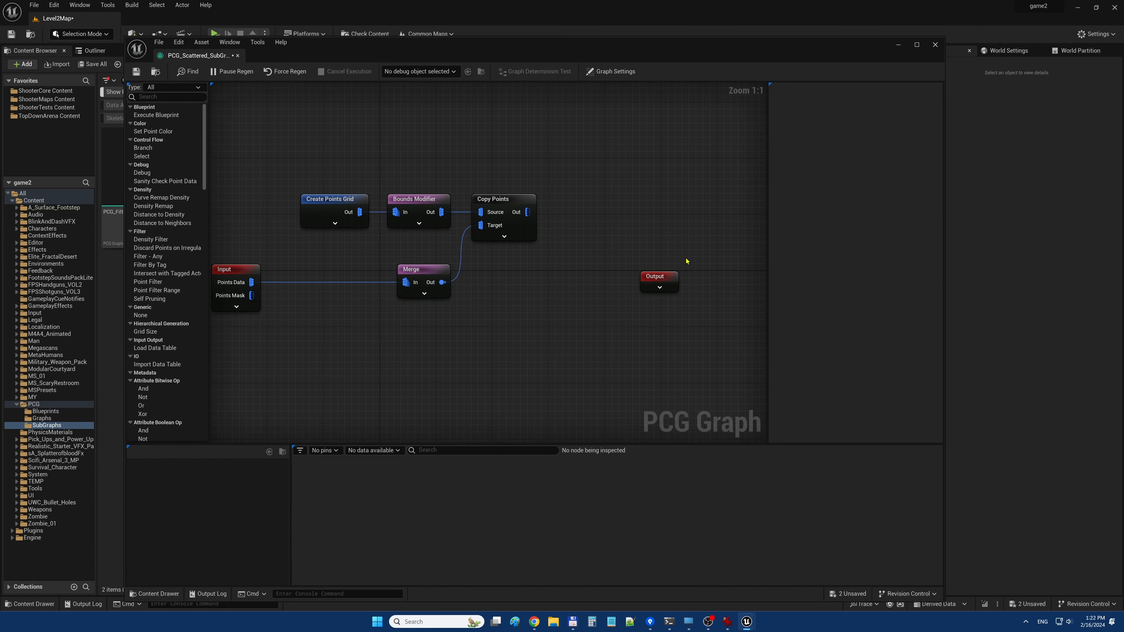
left_click_drag(530, 211, 554, 211)
type("tran")
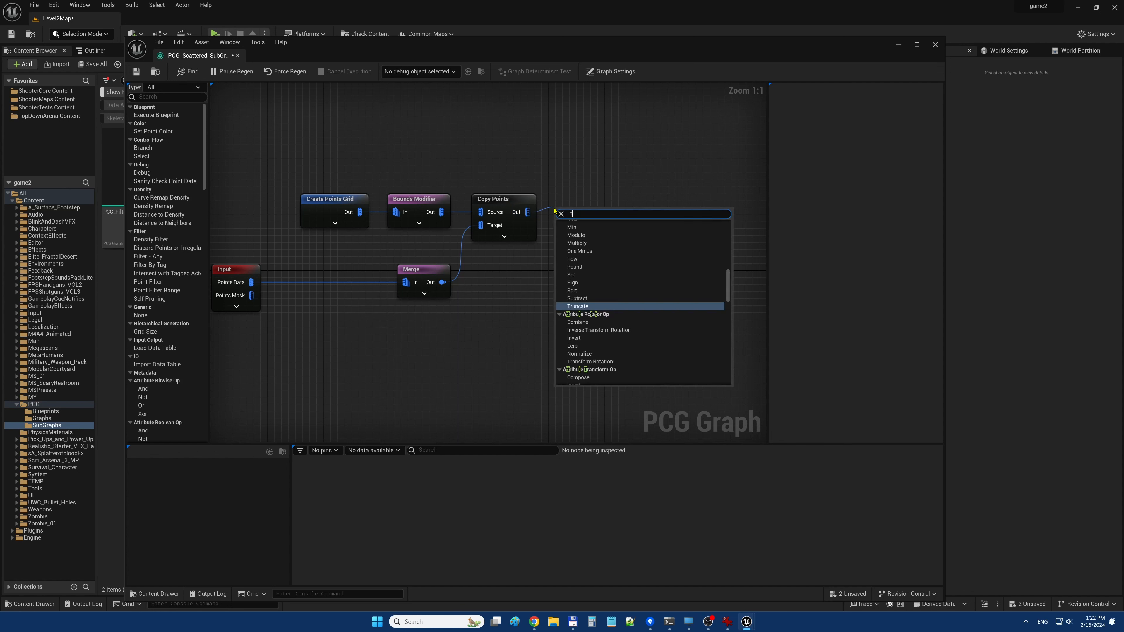
key("Up")
key("Up")
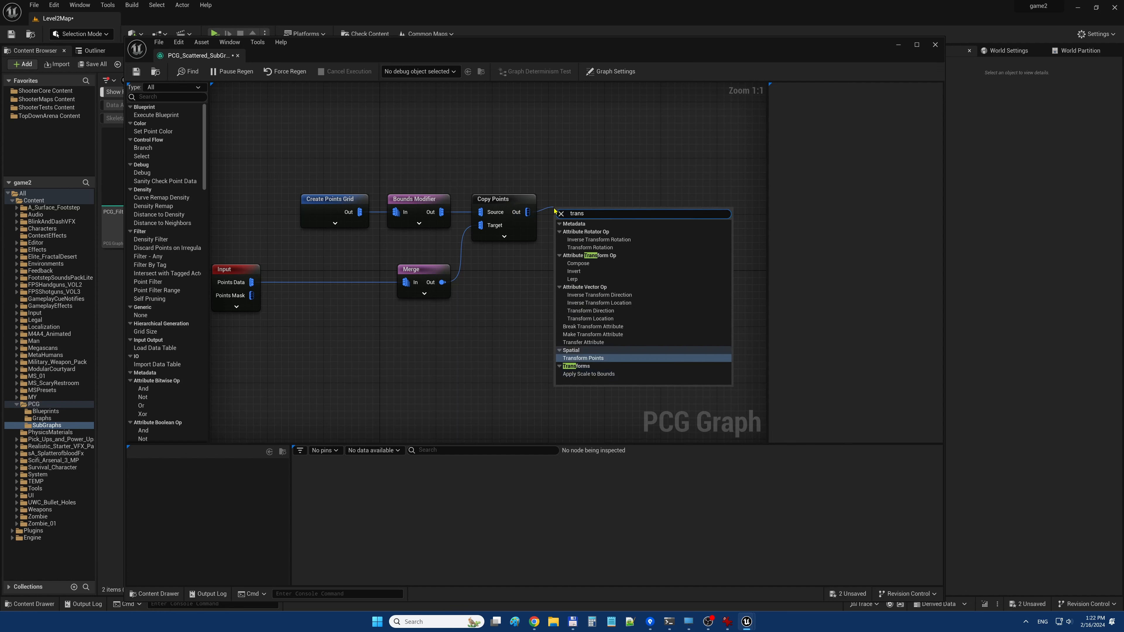
key("Return")
Step: Straighten the connections along the row from Create Points Grid through Transform Points
left_click_drag(287, 138, 636, 226)
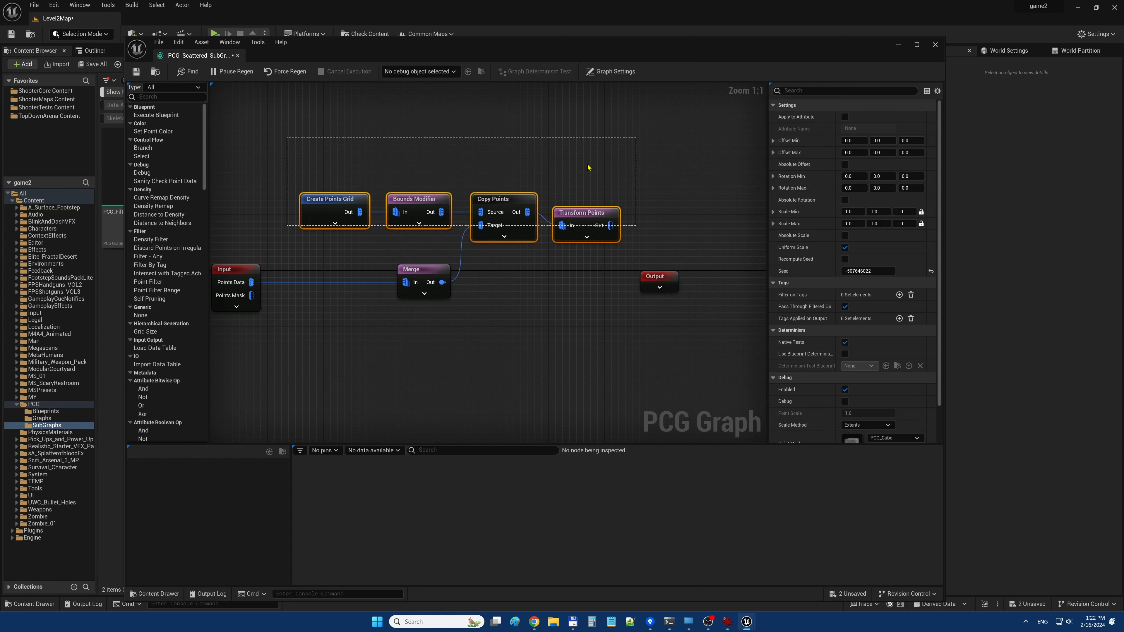
key("q")
left_click(589, 167)
left_click_drag(294, 137, 627, 220)
Step: Set Transform Points' Offset Min to -20, -20, 0, Offset Max to 100, 100, 0, and Rotation Max Z to 360
left_click(584, 199)
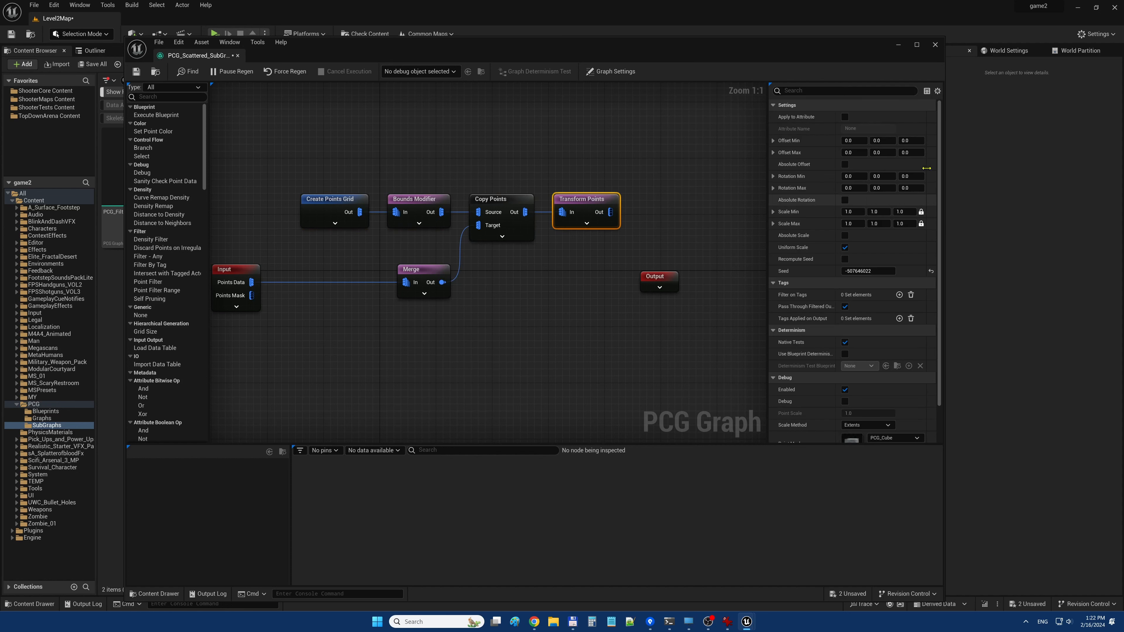
left_click(854, 141)
key("Tab")
key("Tab")
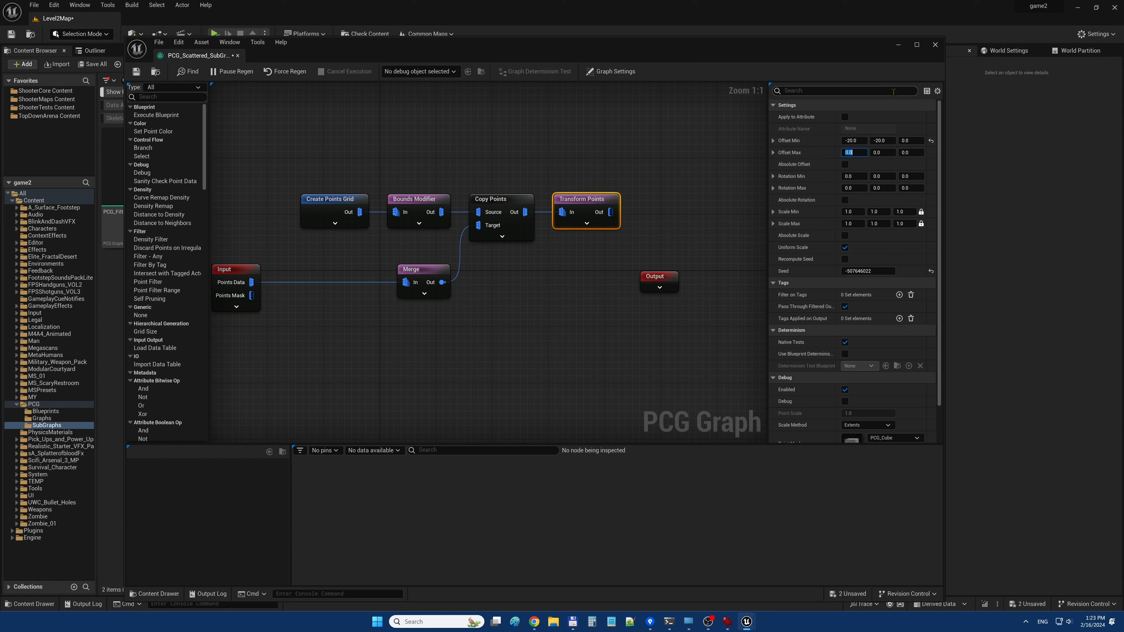
key("Tab")
left_click(911, 187)
left_click(660, 153)
left_click(585, 196)
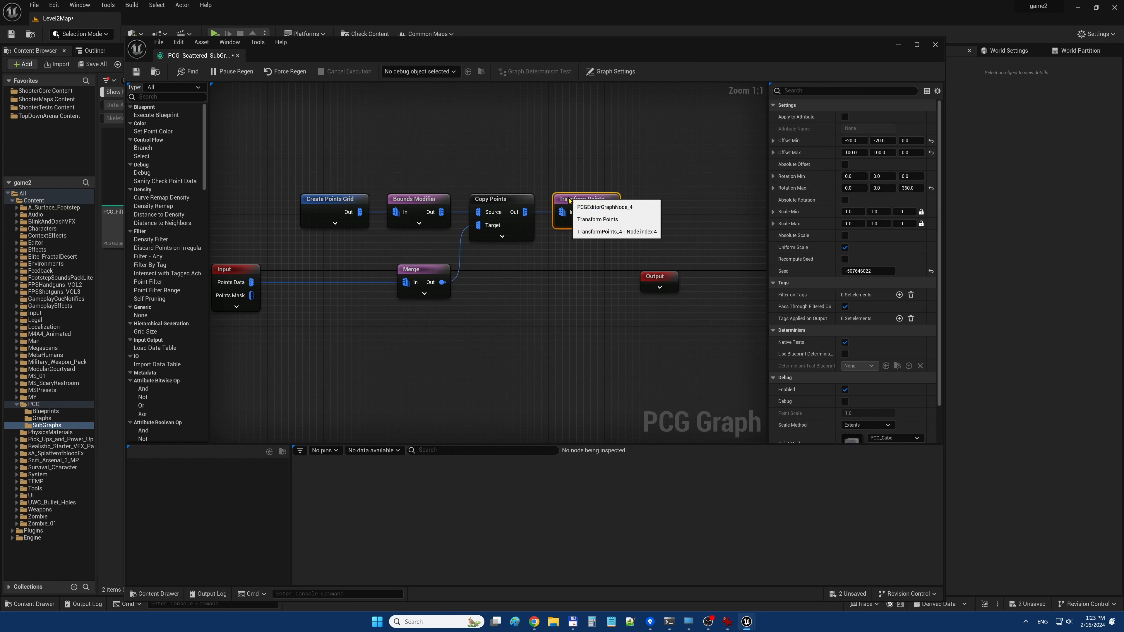
left_click(559, 188)
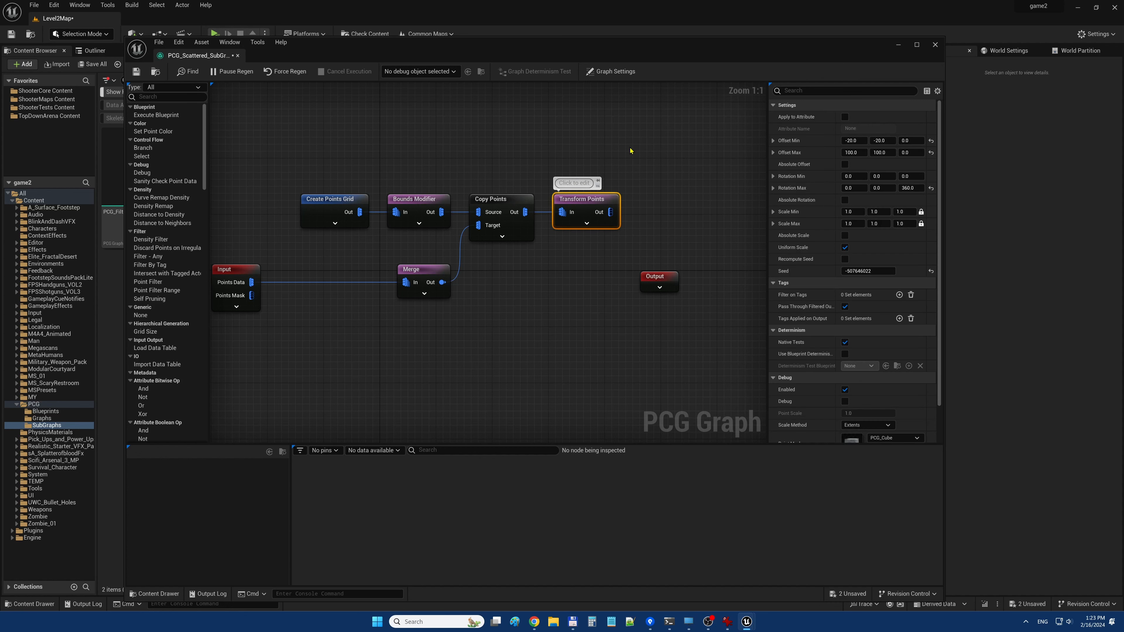
key("a")
right_click(559, 195)
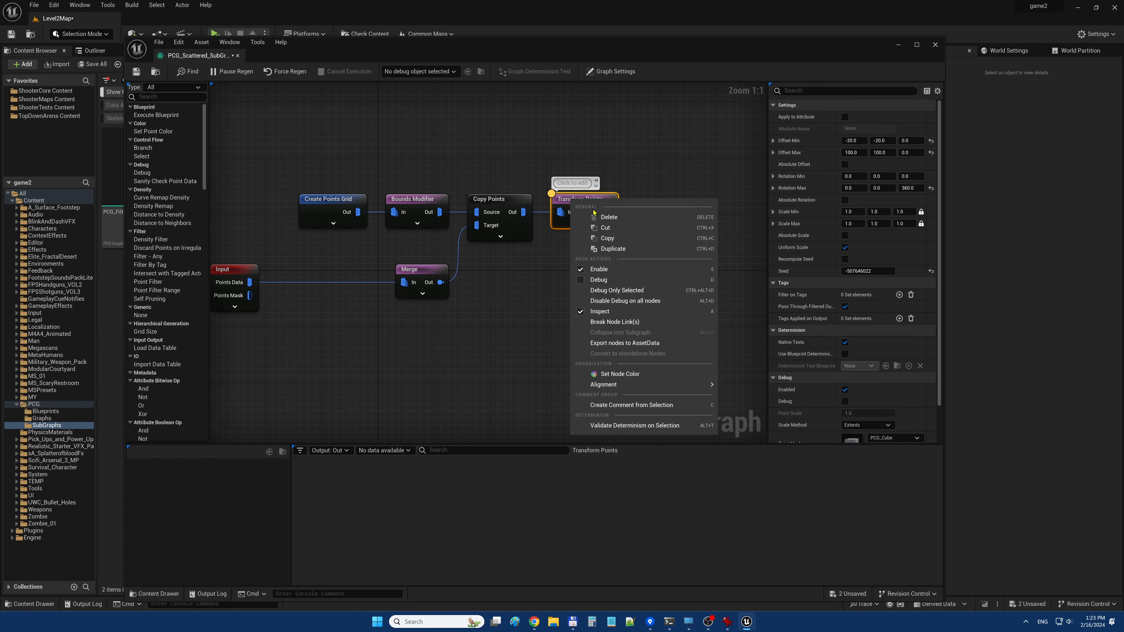
left_click(580, 312)
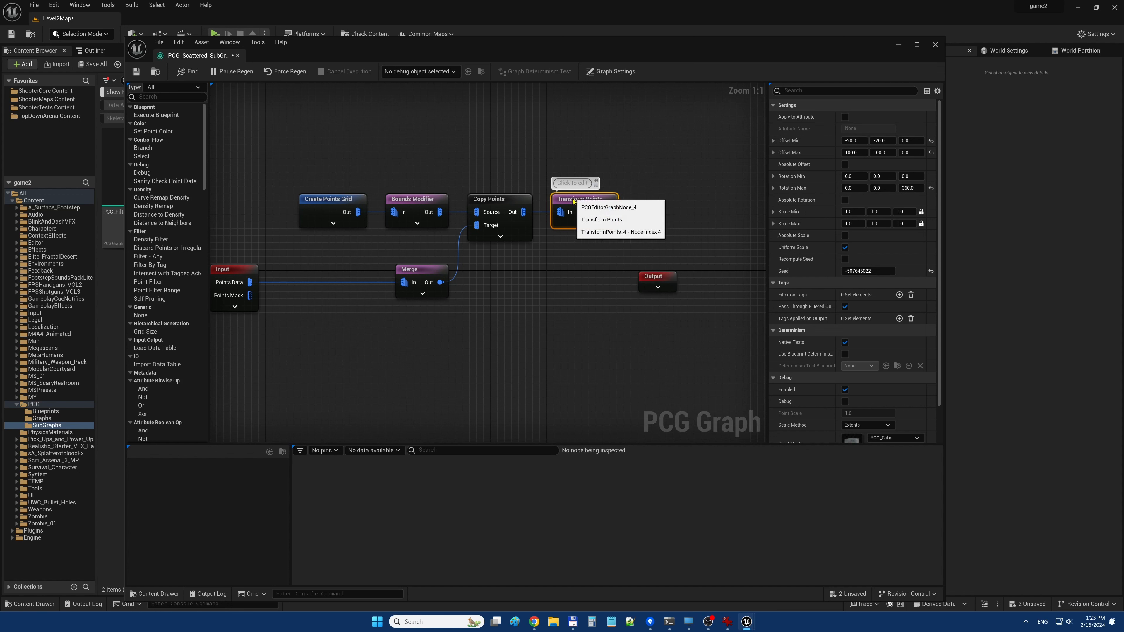
Step: Add the comment "Randomize points location and rotation" to the Transform Points node
left_click(575, 183)
type("Randiomiz")
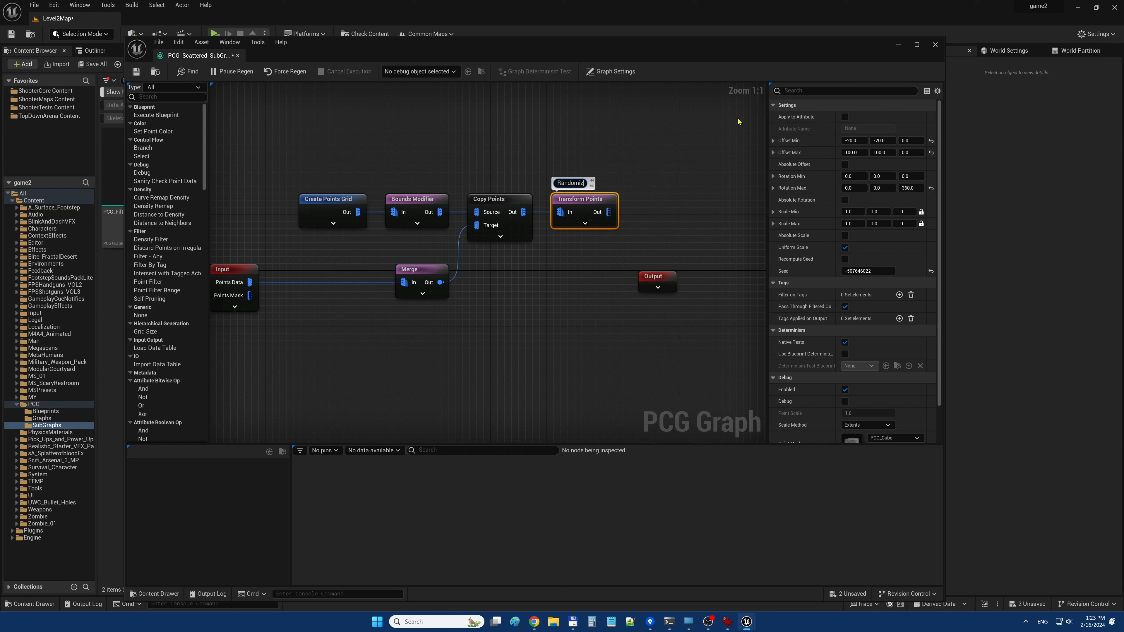
type("e points location an")
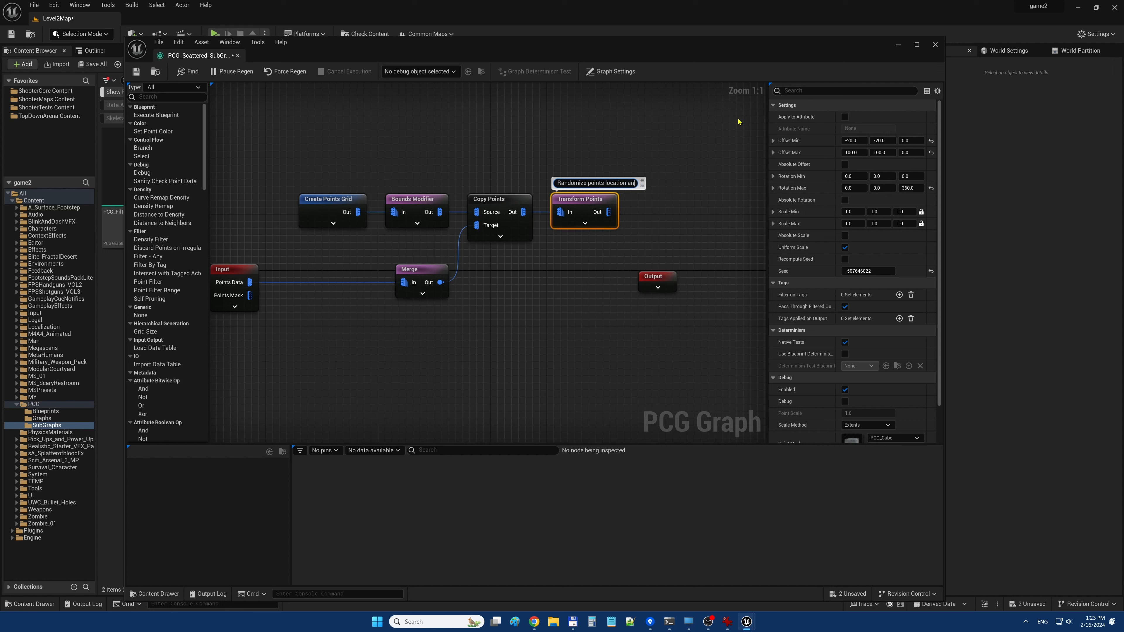
type("d rotation")
key("Return")
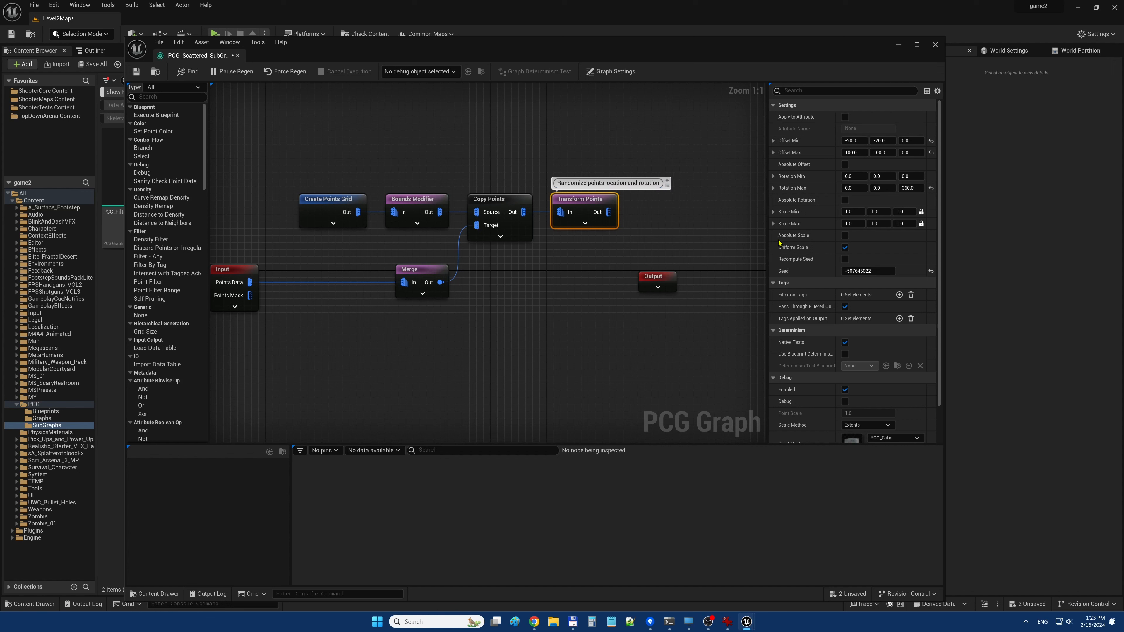
Step: Move the Output node farther away and add a spatial Distance node with Transform Points' output connected to its Source pin
left_click_drag(656, 277, 760, 277)
right_click(614, 285)
type("dista")
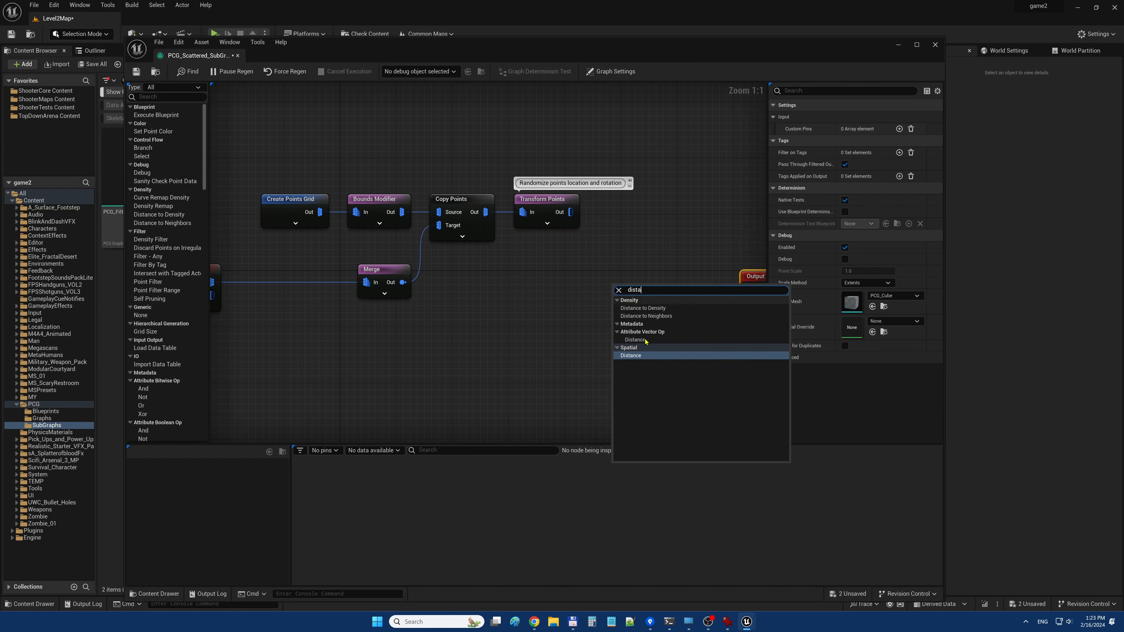
key("Return")
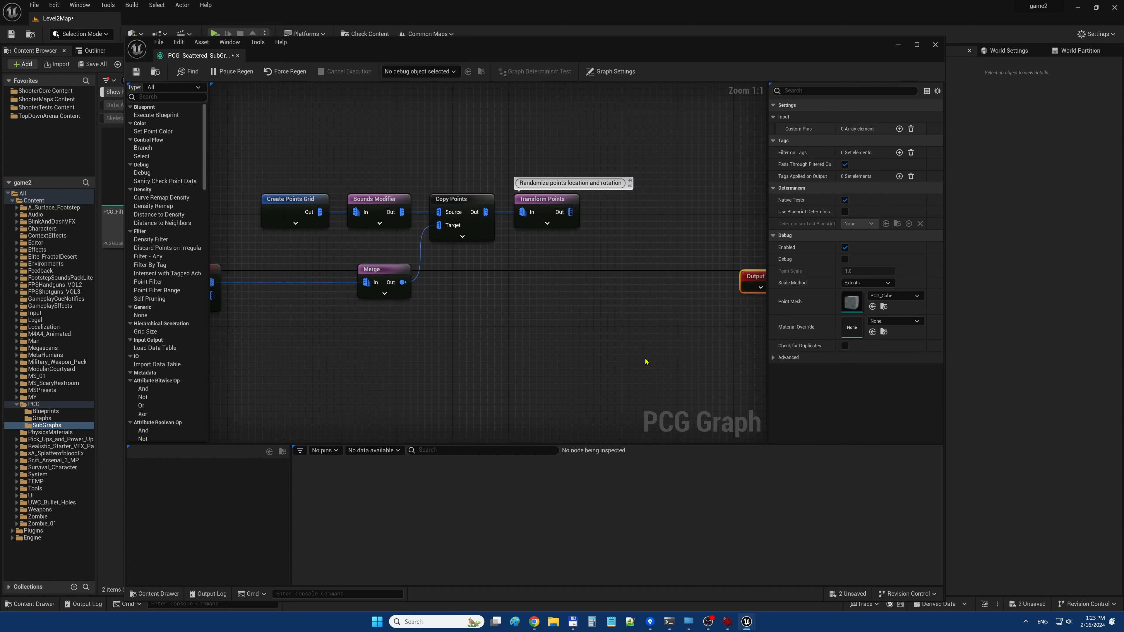
left_click_drag(571, 212, 637, 243)
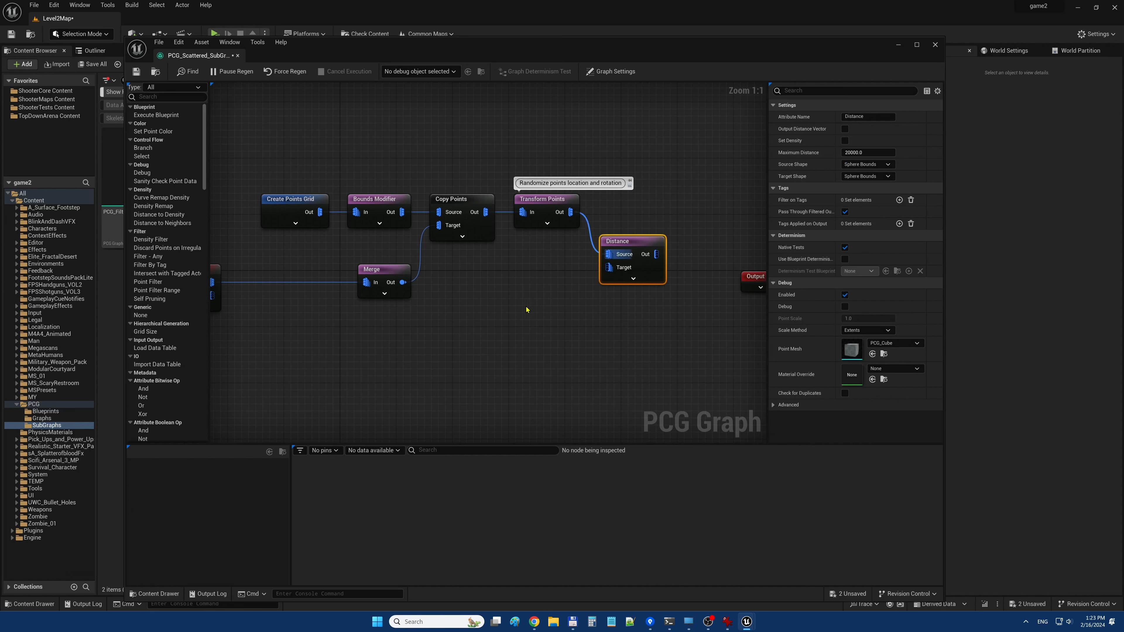
Step: Connect the Input node's Points Data pin to Distance's Target pin and route the wire below Merge through two reroute nodes
right_click_drag(527, 312, 610, 291)
left_click_drag(300, 264, 698, 249)
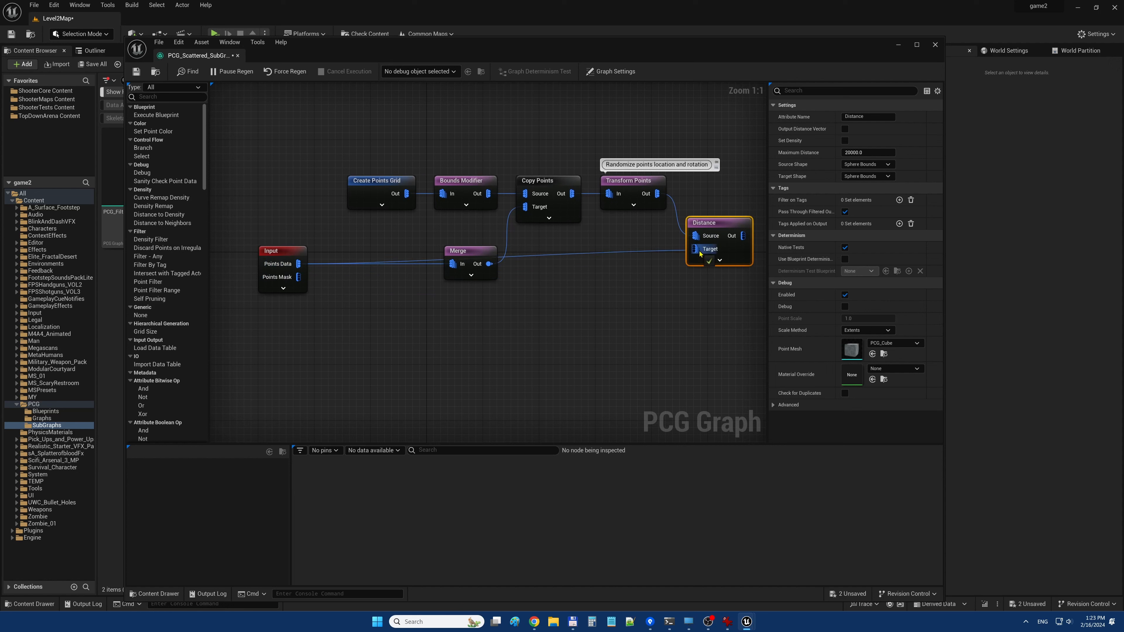
left_click(566, 256)
double_click(566, 256)
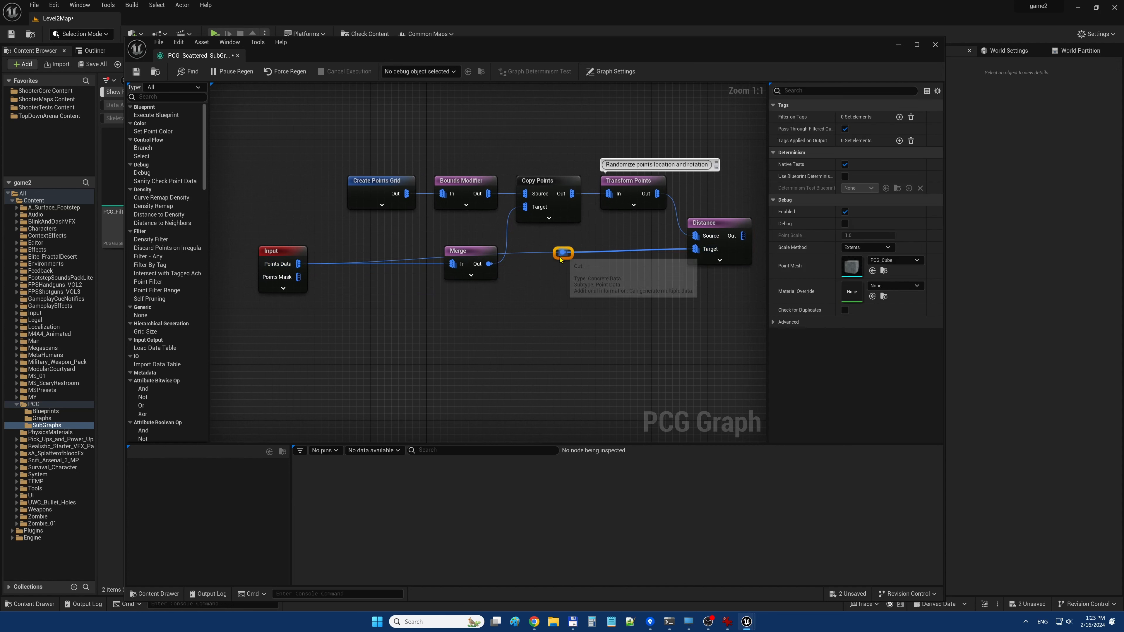
left_click_drag(564, 255, 442, 293)
double_click(527, 280)
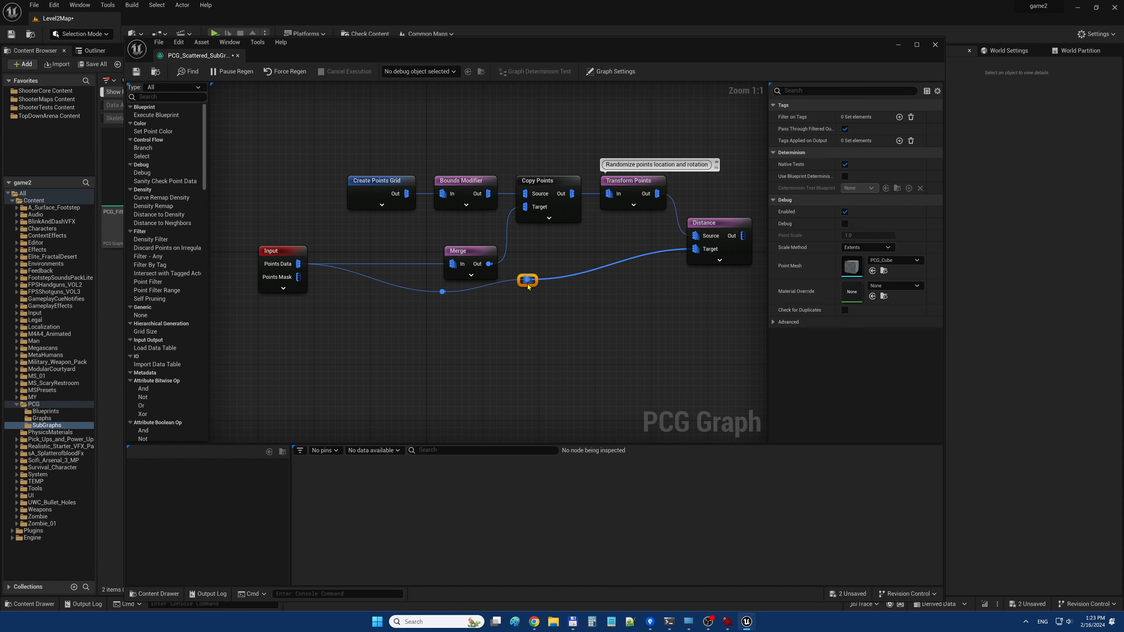
left_click_drag(527, 281, 640, 307)
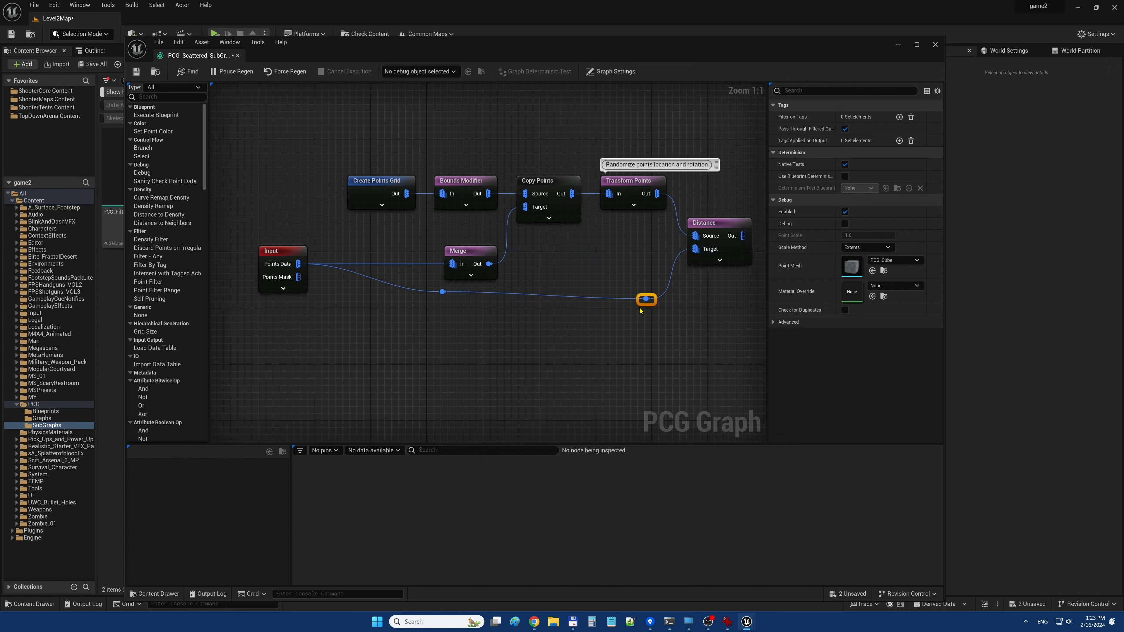
Step: Straighten the wire between the reroute nodes and align them to Create Points Grid's left edge and Transform Points' right edge
left_click_drag(434, 339, 643, 301)
key("q")
left_click(450, 346)
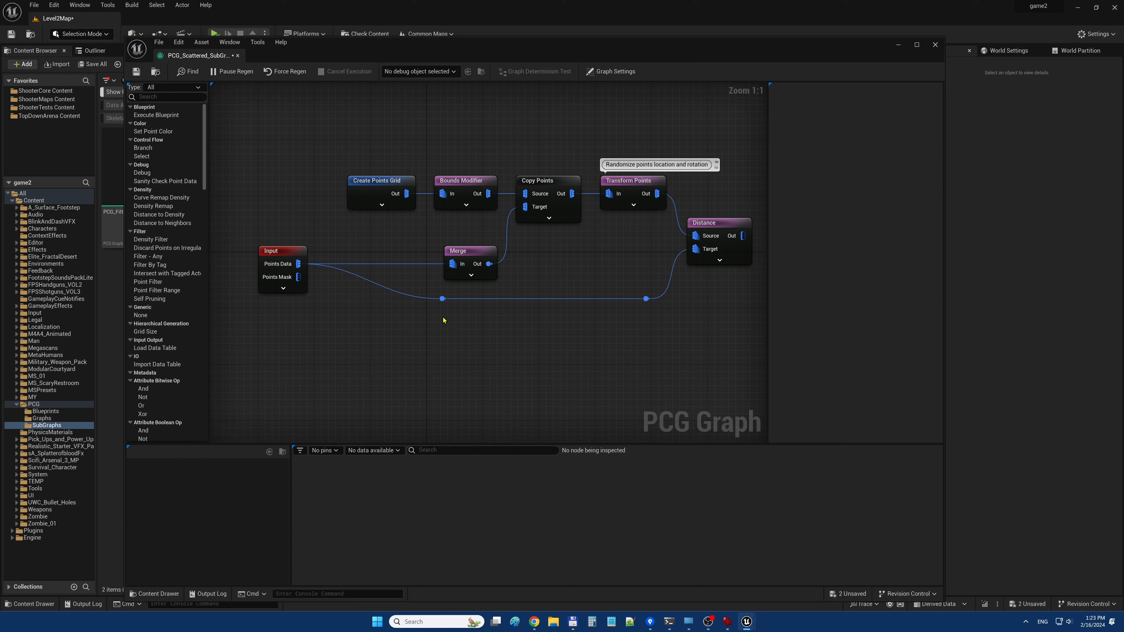
left_click(443, 299)
left_click(372, 188)
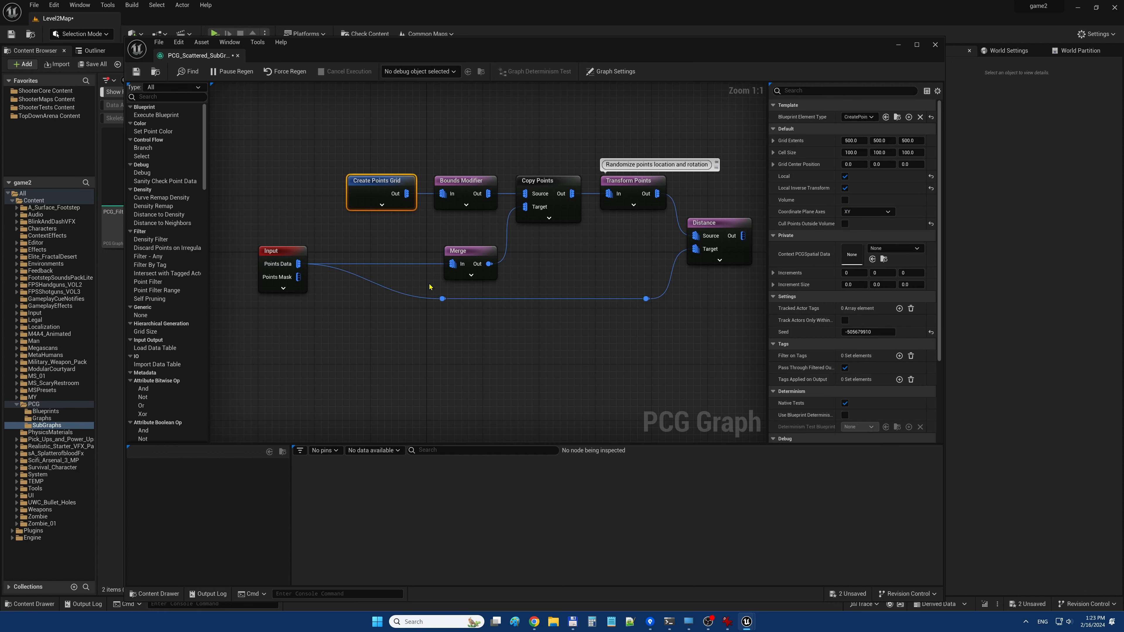
left_click(442, 299, "shift")
key("shift+a")
left_click(434, 328)
left_click_drag(658, 352, 640, 199)
key("shift+d")
left_click(696, 333)
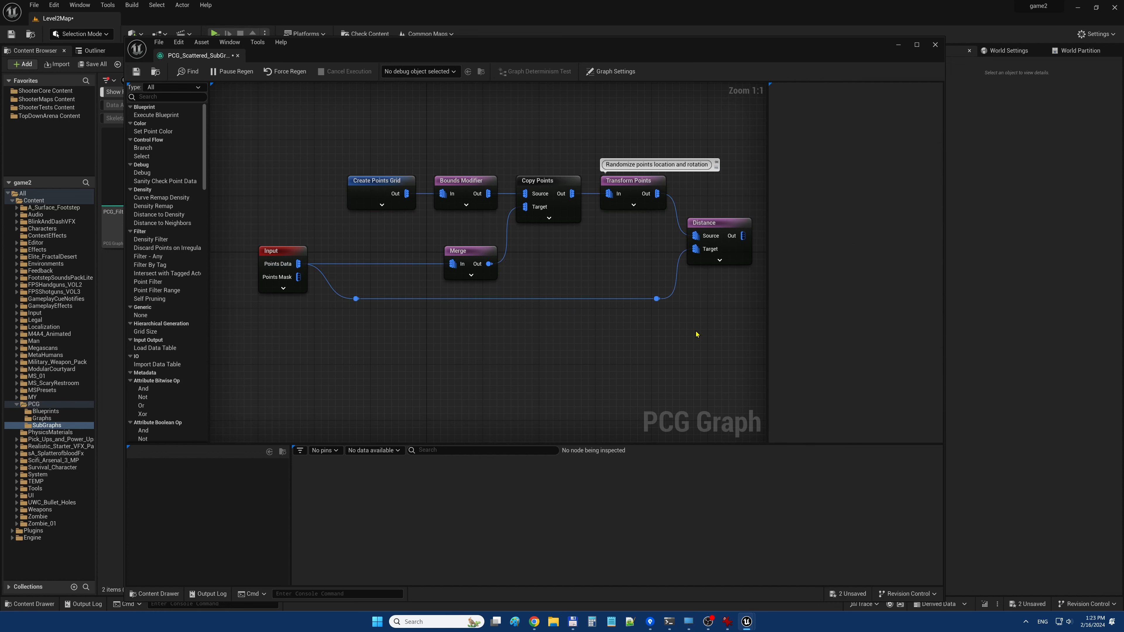
Step: Set the Distance node's Maximum Distance to 400 and enable Set Density
right_click_drag(696, 335, 632, 351)
left_click(636, 242)
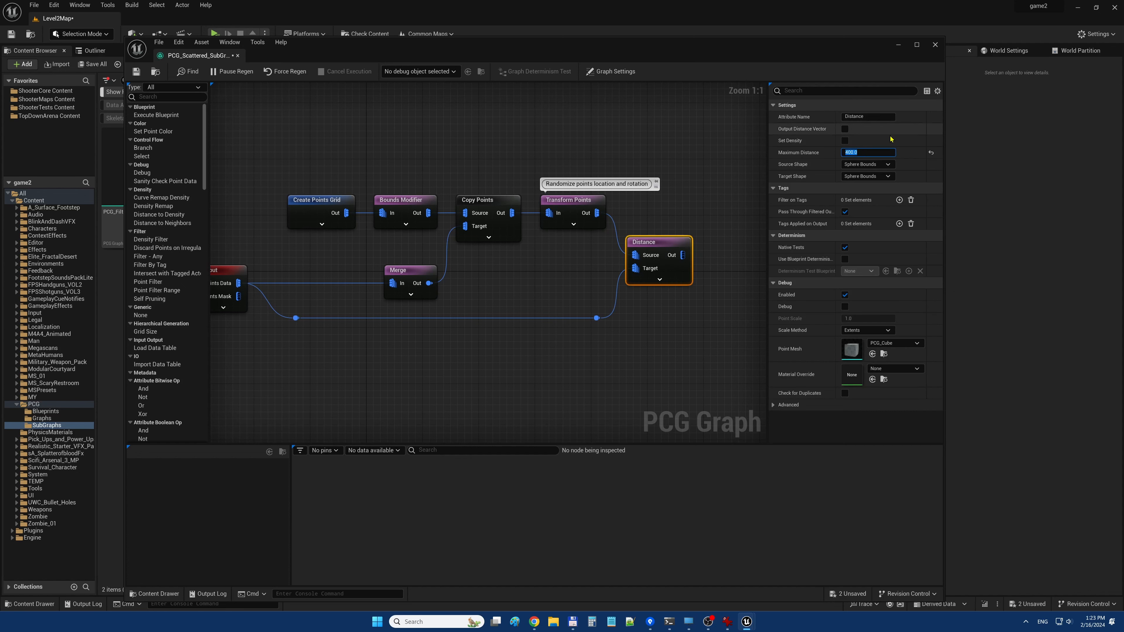
left_click(845, 141)
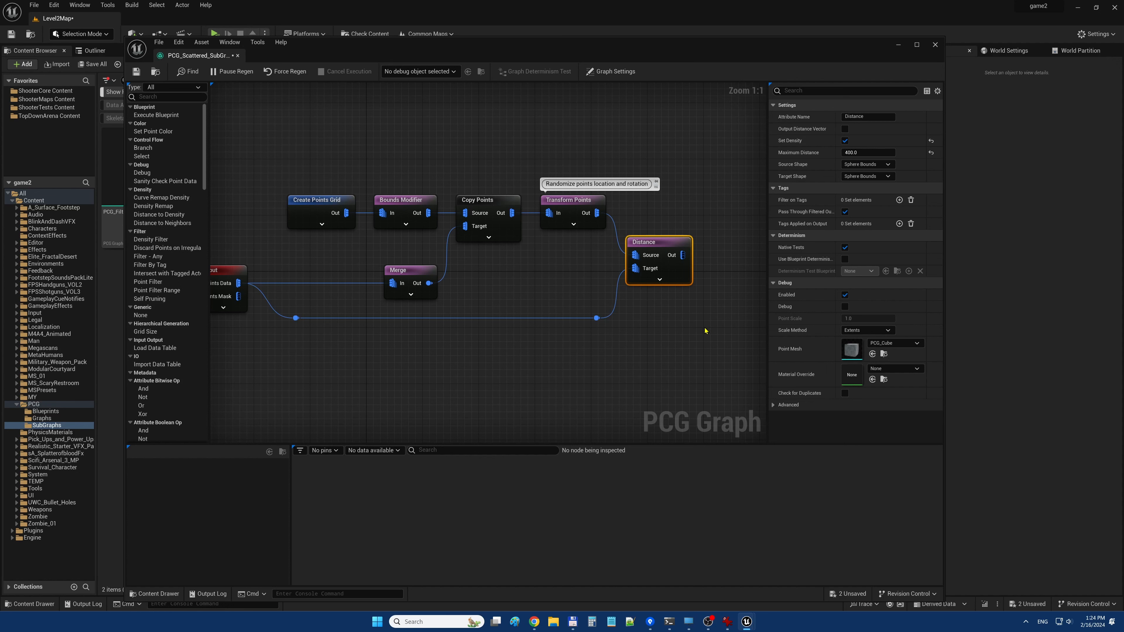
Step: Move the Output node farther from Distance and add an Execute Blueprint node connected to Distance's output
right_click_drag(701, 331, 549, 324)
left_click(574, 248)
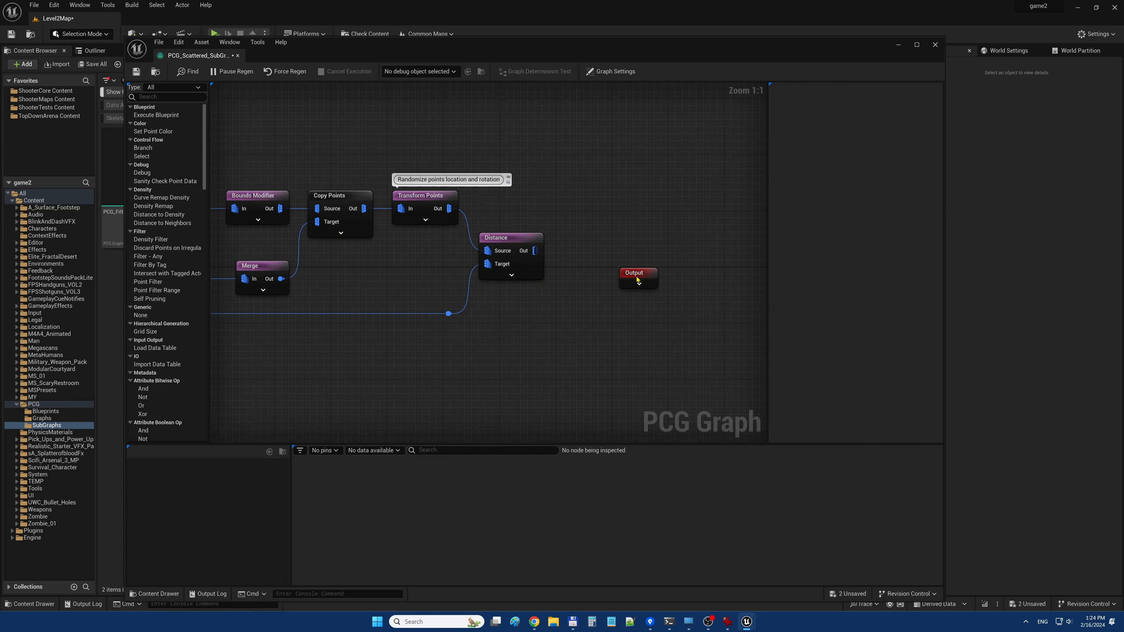
left_click_drag(639, 280, 688, 266)
left_click(572, 252)
right_click_drag(572, 252, 570, 250)
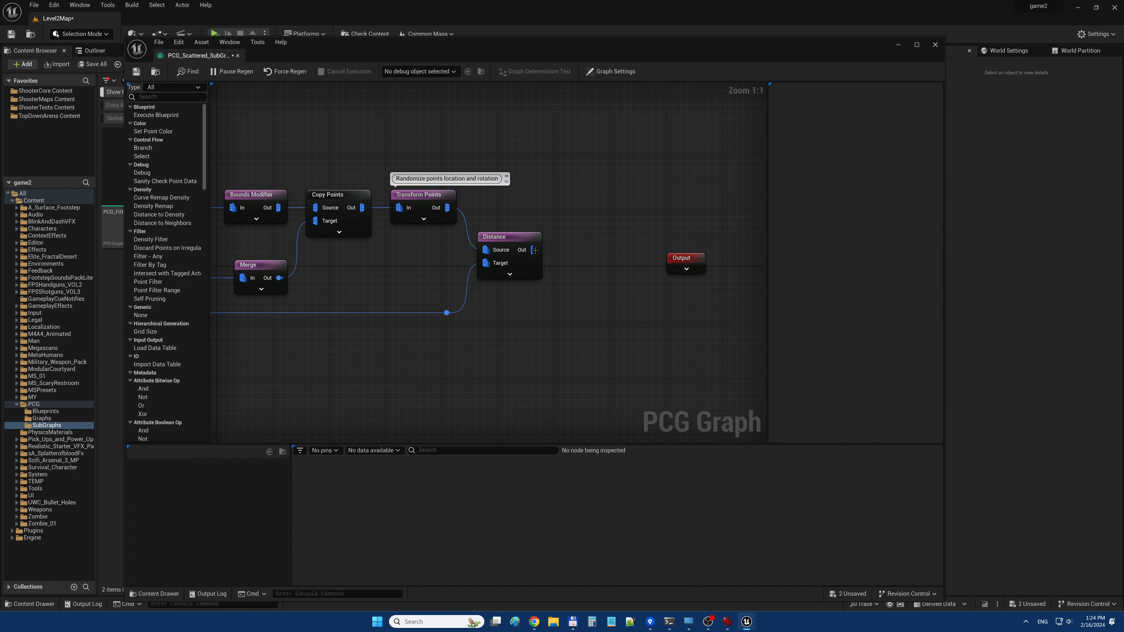
left_click_drag(534, 250, 575, 251)
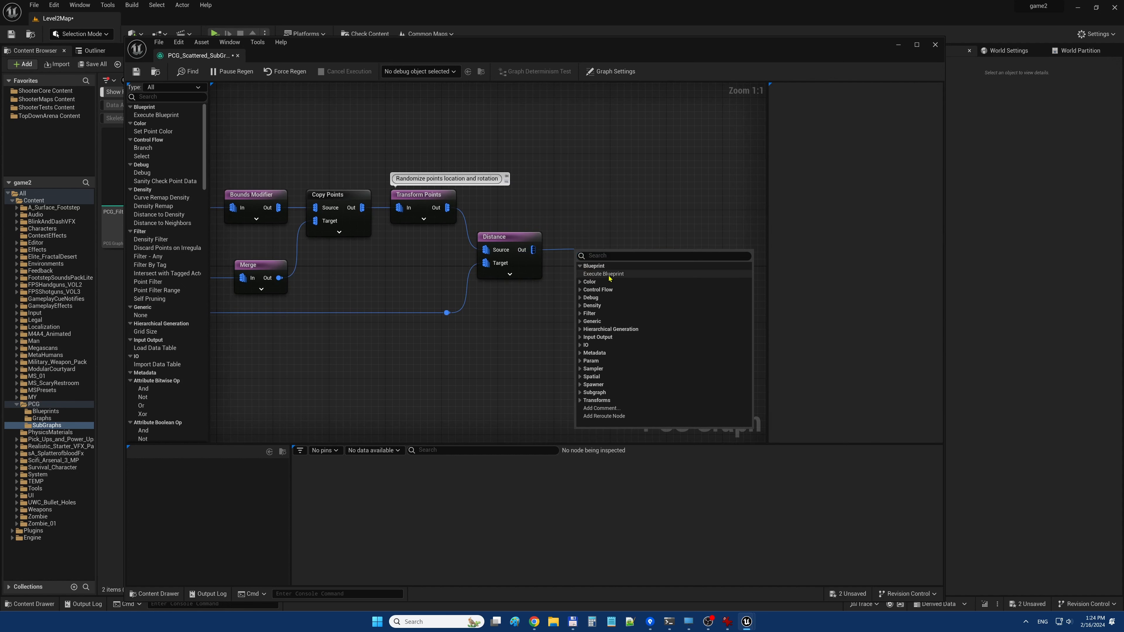
left_click(613, 275)
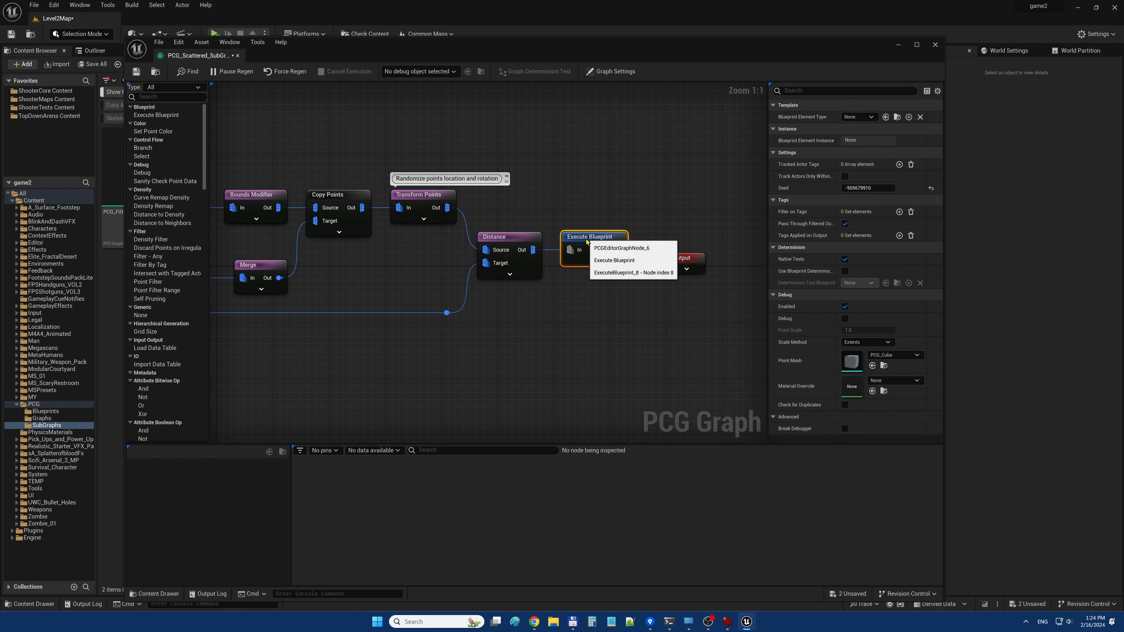
Step: Set the Execute Blueprint node's Blueprint Element Type to ScaleByDensity
left_click(858, 117)
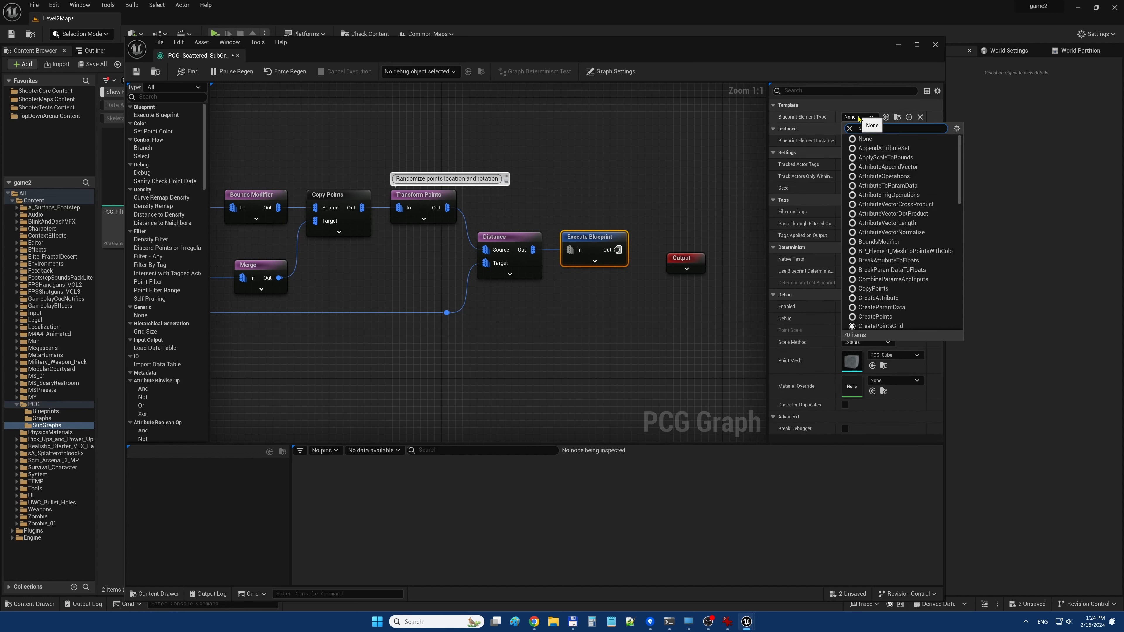
type("scale")
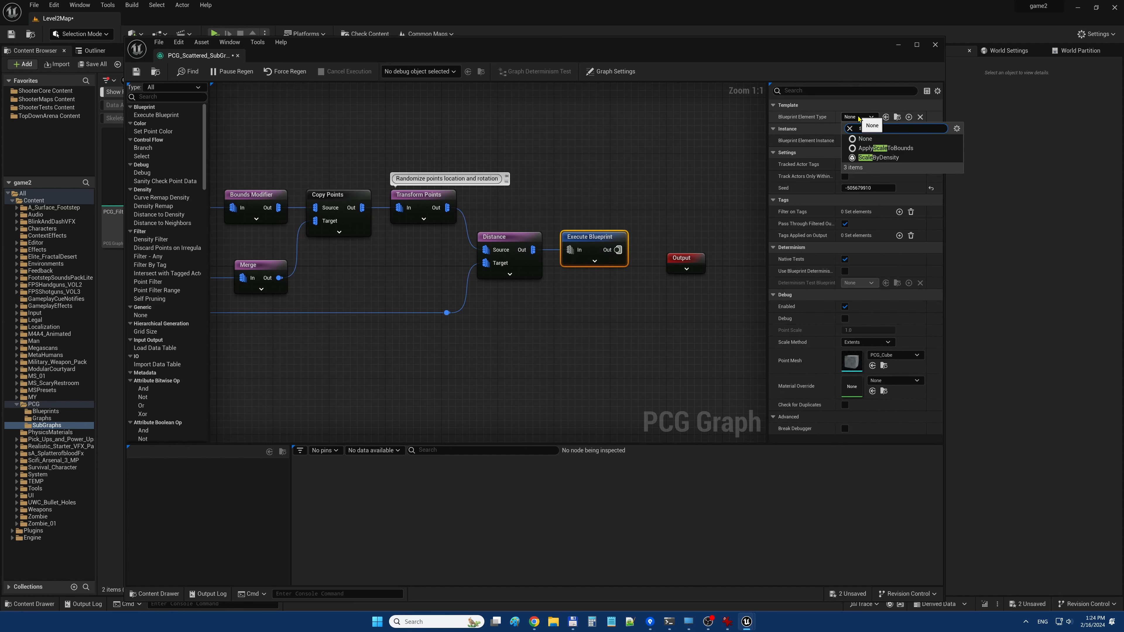
left_click(885, 159)
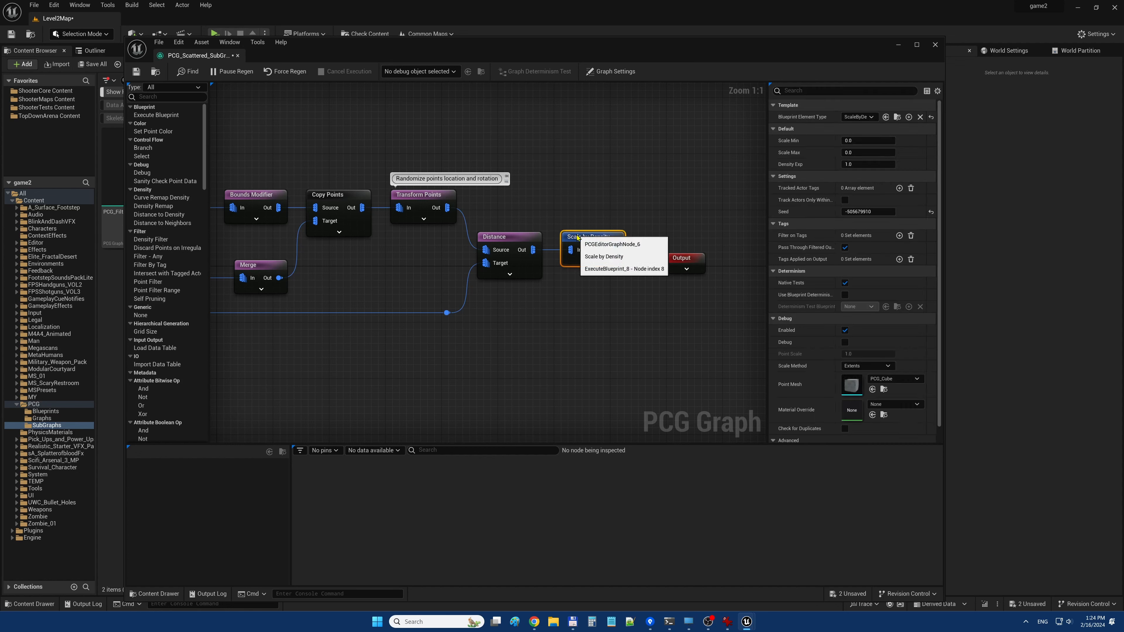
Step: Comment the Scale by Density node "Resize points by density" and set Scale Min to 5.0 and Scale Max to 0.5
left_click(570, 230)
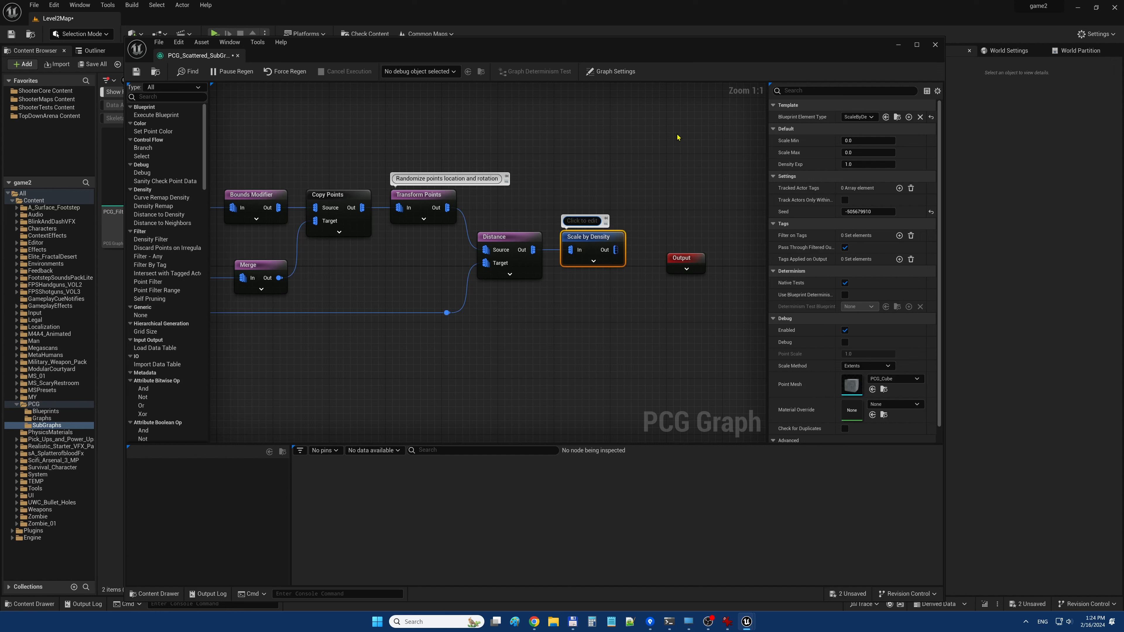
type("Resize points by density")
key("Return")
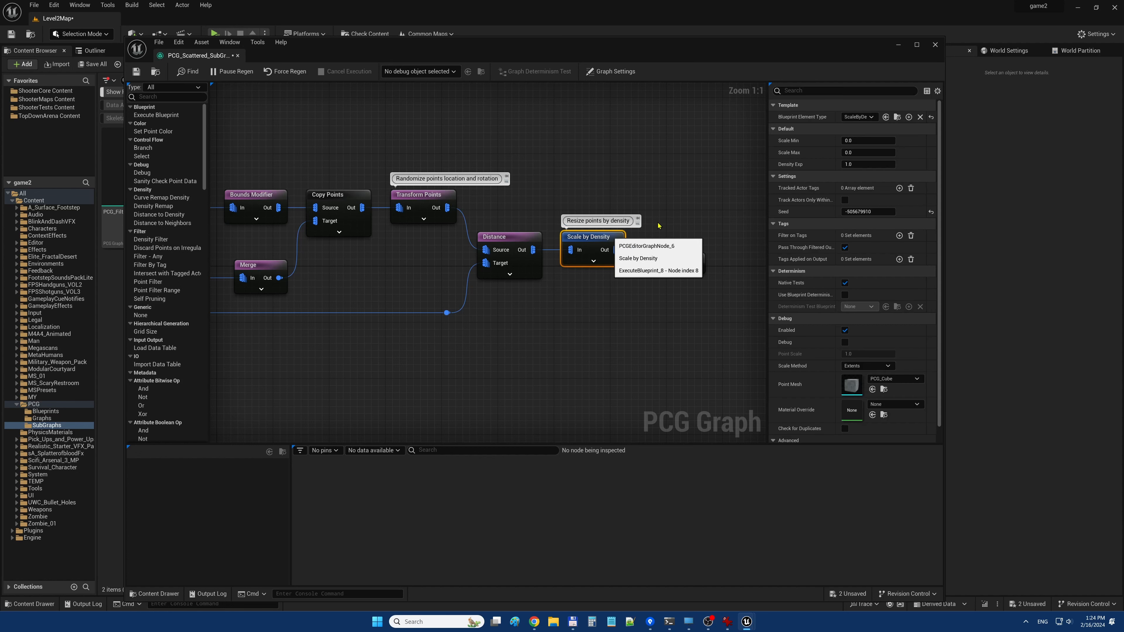
left_click(858, 141)
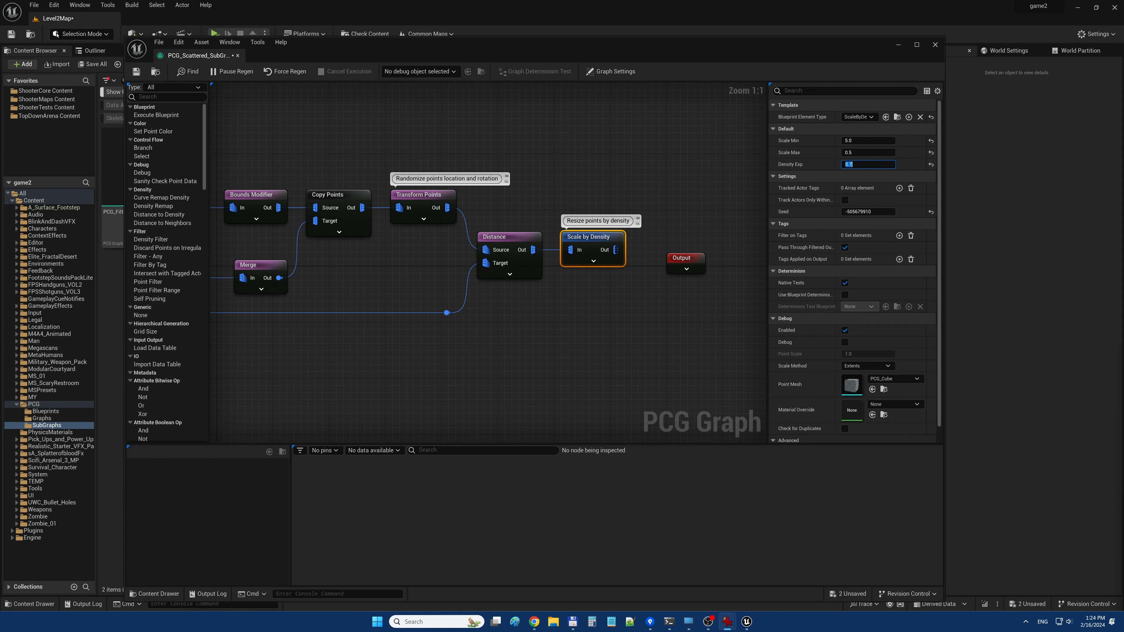
left_click(560, 307)
Step: Move the Output node farther away and add a Difference node connected to Scale by Density's output
left_click_drag(691, 259, 763, 261)
left_click(657, 284)
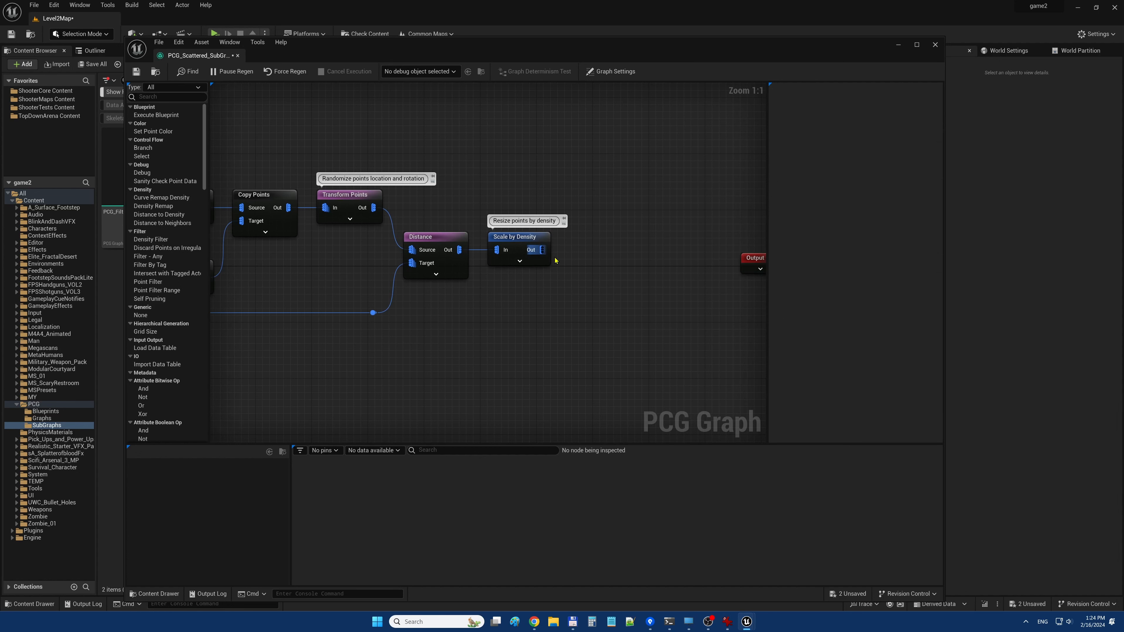
left_click_drag(547, 254, 595, 271)
type("diff")
key("Return")
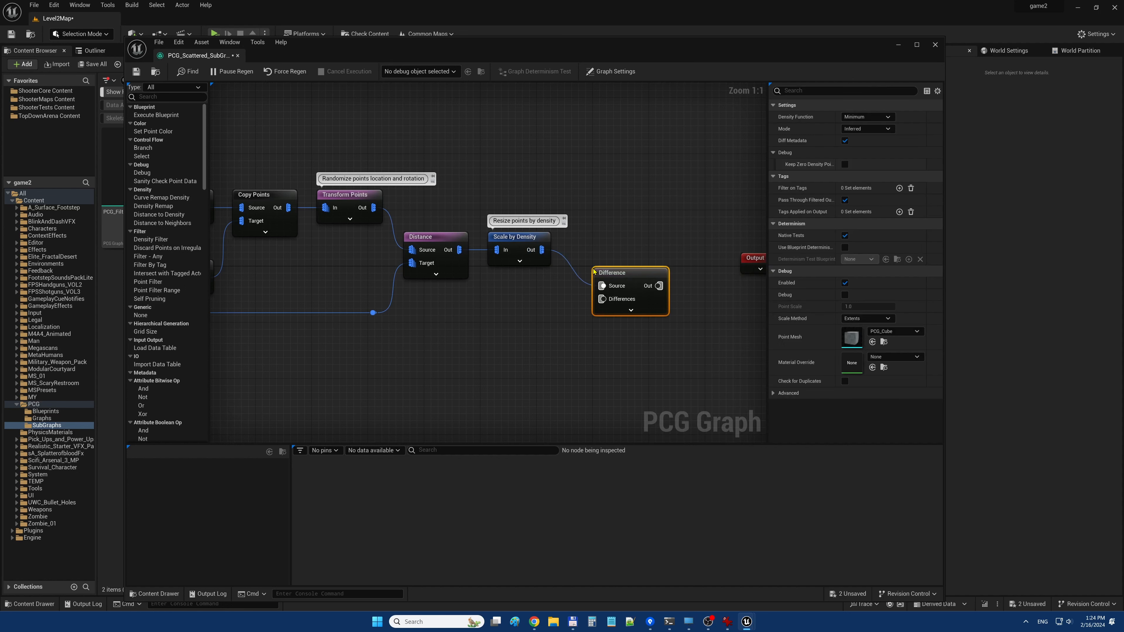
left_click_drag(595, 271, 574, 235)
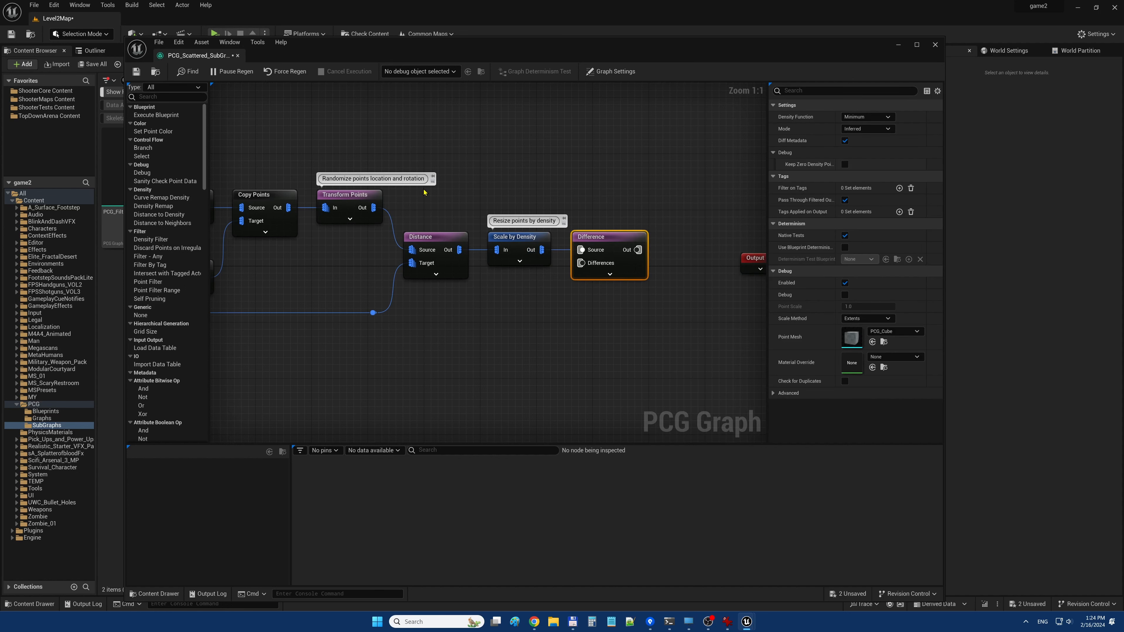
Step: Straighten the connections between Distance, Scale by Density and Difference, and set Difference's Density Function to Binary
left_click_drag(424, 189, 642, 288)
key("q")
left_click(606, 190)
left_click(614, 239)
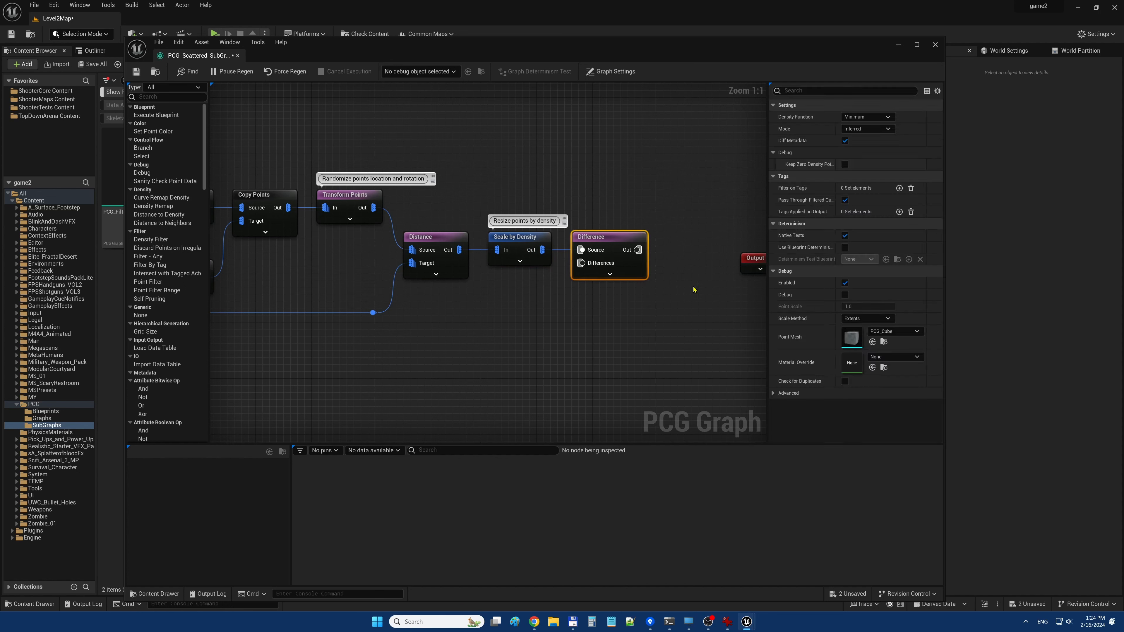
left_click(855, 122)
left_click(855, 143)
left_click(576, 342)
Step: Connect the reroute node feeding Distance's Target to Difference's Differences pin and insert a new reroute node on that wire
right_click_drag(522, 357, 680, 291)
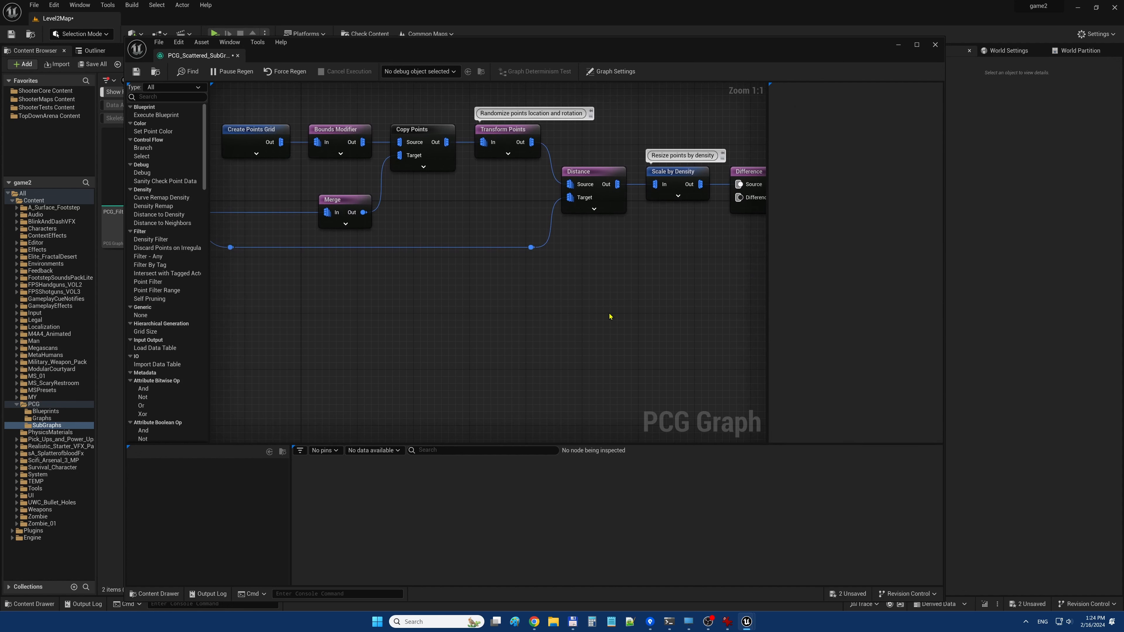
right_click_drag(609, 317, 656, 310)
right_click_drag(585, 261, 363, 315)
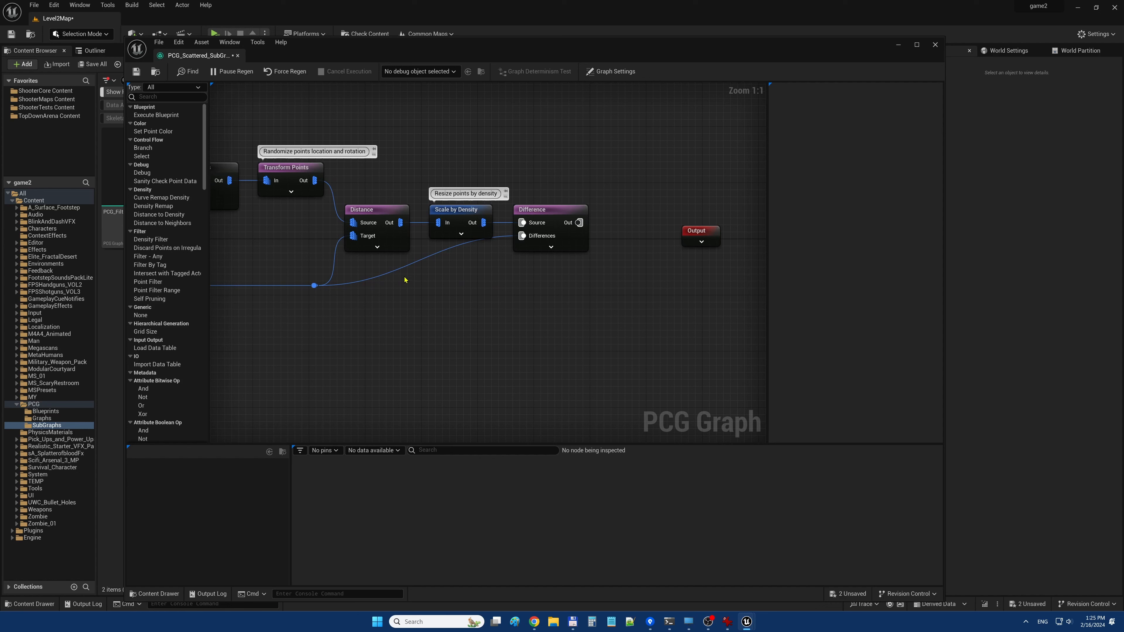
double_click(394, 270)
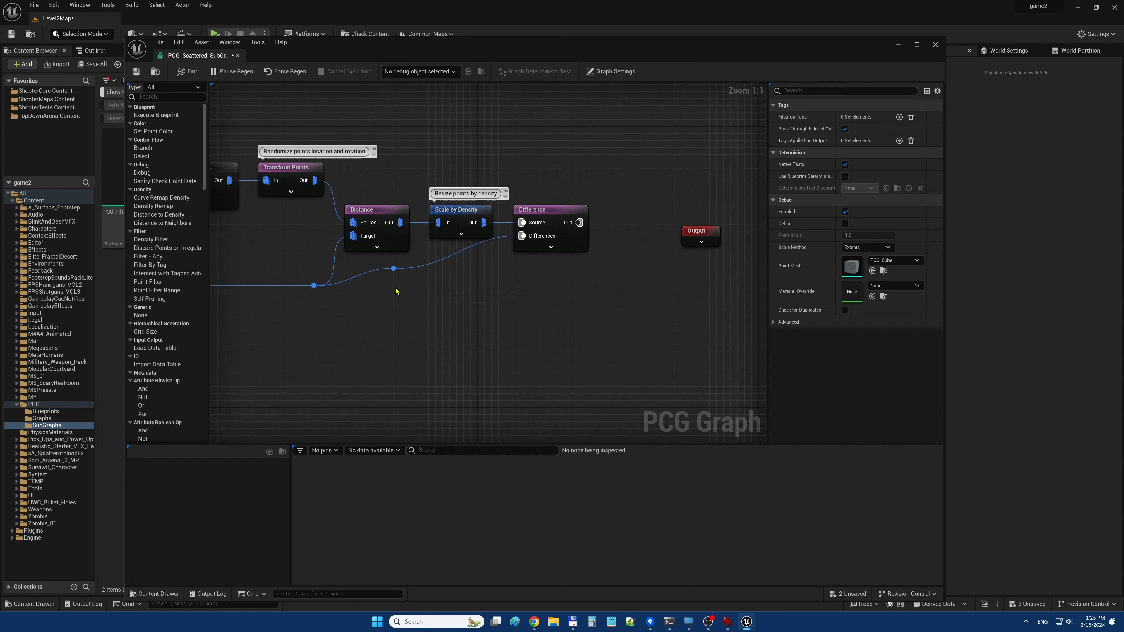
Step: Place the new reroute node below Scale by Density near its right edge and straighten the wire through the reroute nodes
left_click_drag(469, 217, 425, 217)
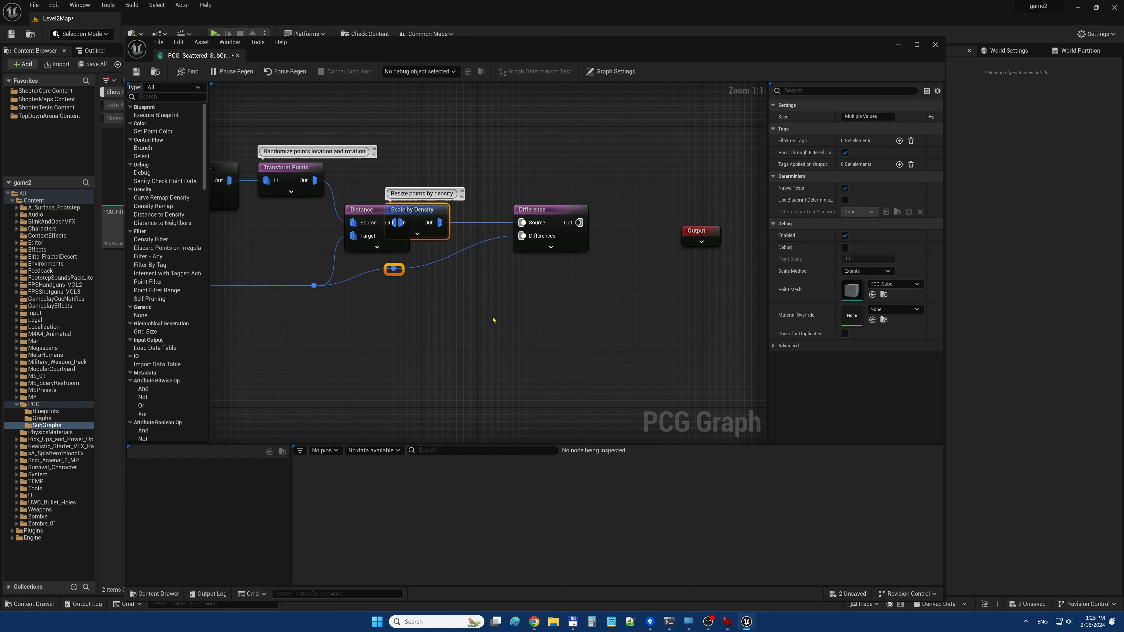
key("ctrl+z")
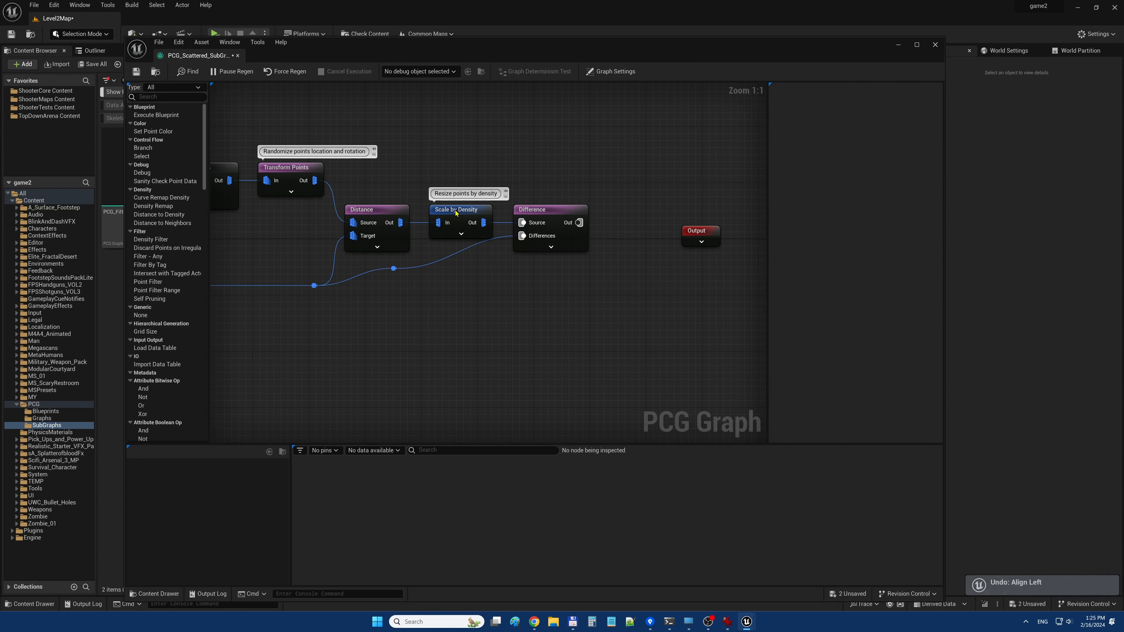
left_click(394, 269)
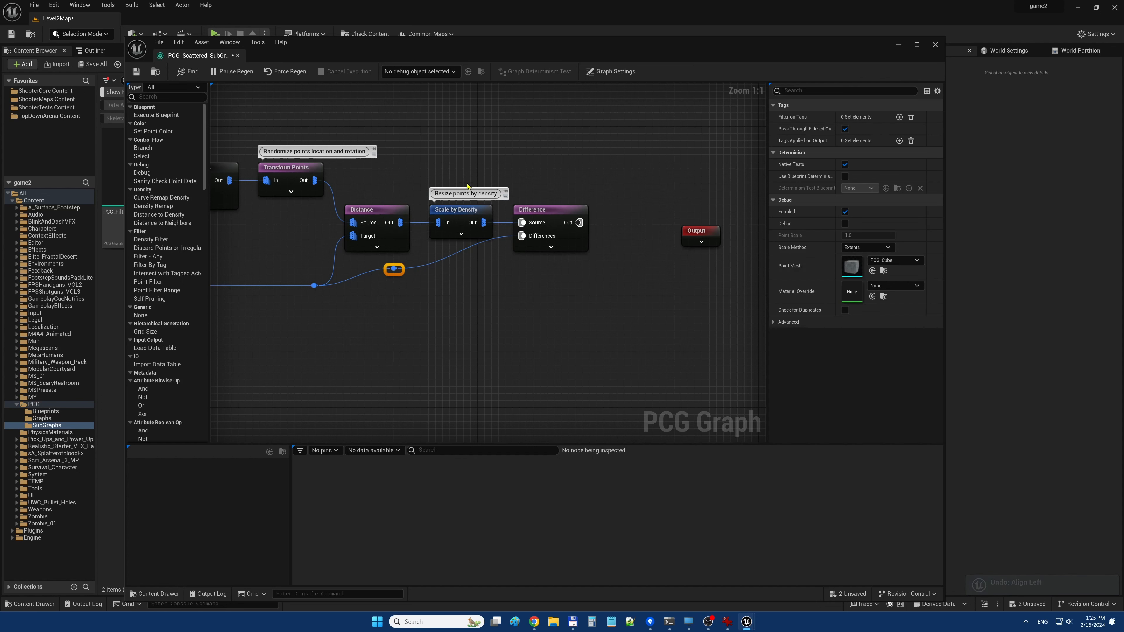
left_click_drag(394, 269, 482, 269)
left_click_drag(394, 332, 496, 268)
right_click_drag(376, 325, 542, 334)
left_click_drag(431, 342, 499, 301, "shift")
right_click_drag(417, 347, 652, 335)
left_click_drag(364, 341, 476, 276, "shift")
left_click(480, 335)
right_click_drag(620, 335, 346, 340)
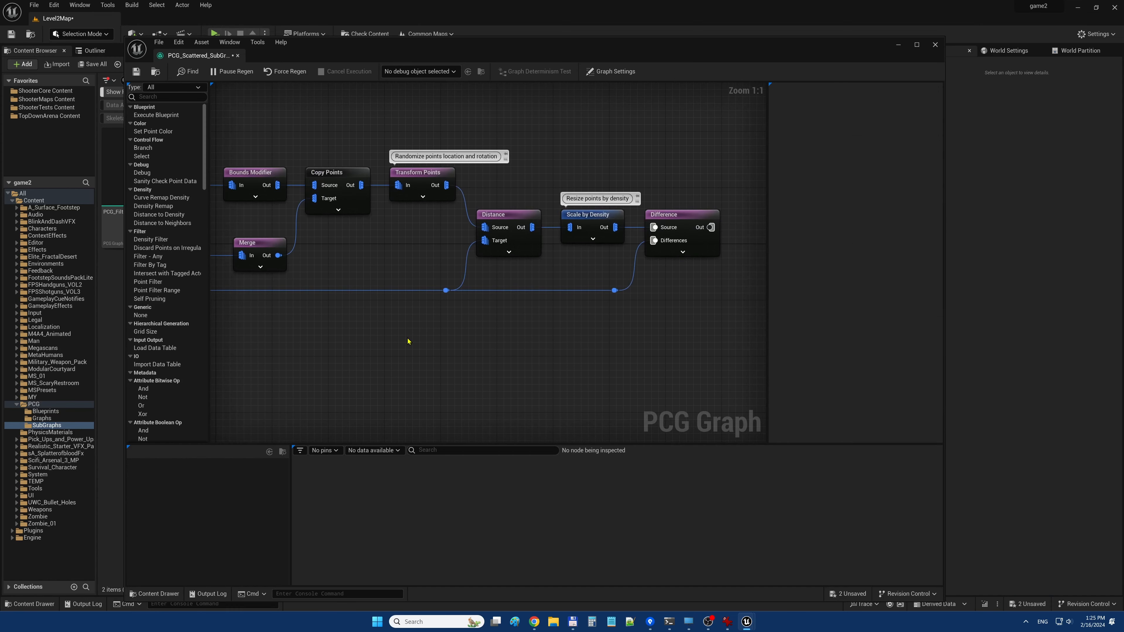
Step: Move the Output node farther away and add a Self Pruning node fed by Difference's output
right_click_drag(515, 339, 384, 343)
right_click_drag(554, 300, 489, 304)
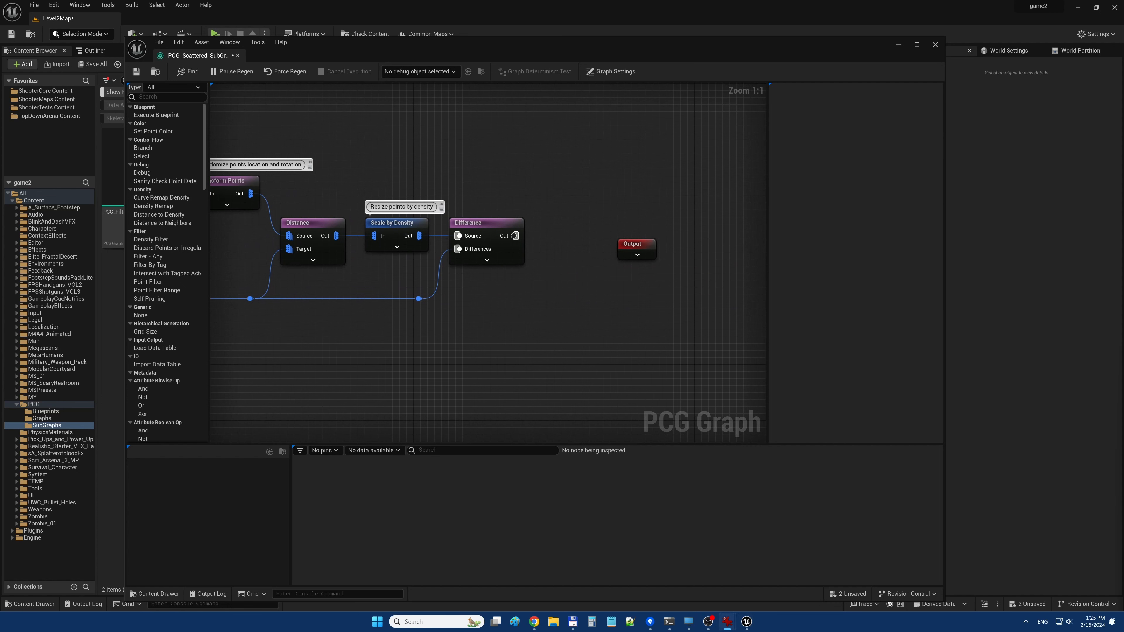
left_click_drag(632, 243, 702, 237)
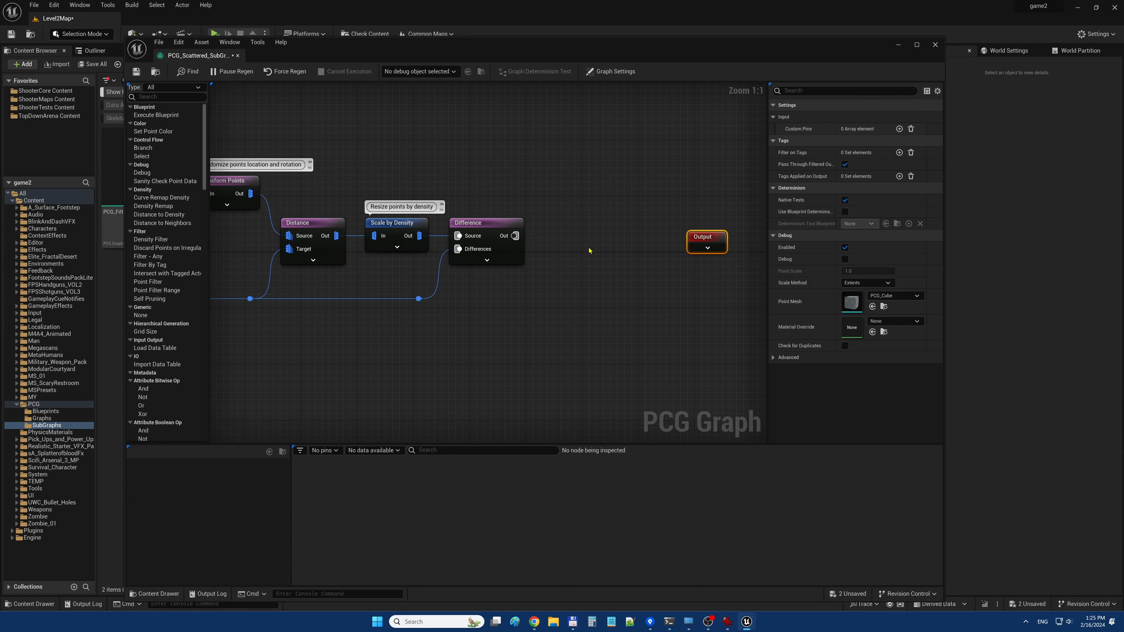
left_click(615, 266)
left_click_drag(516, 236, 560, 236)
type("self")
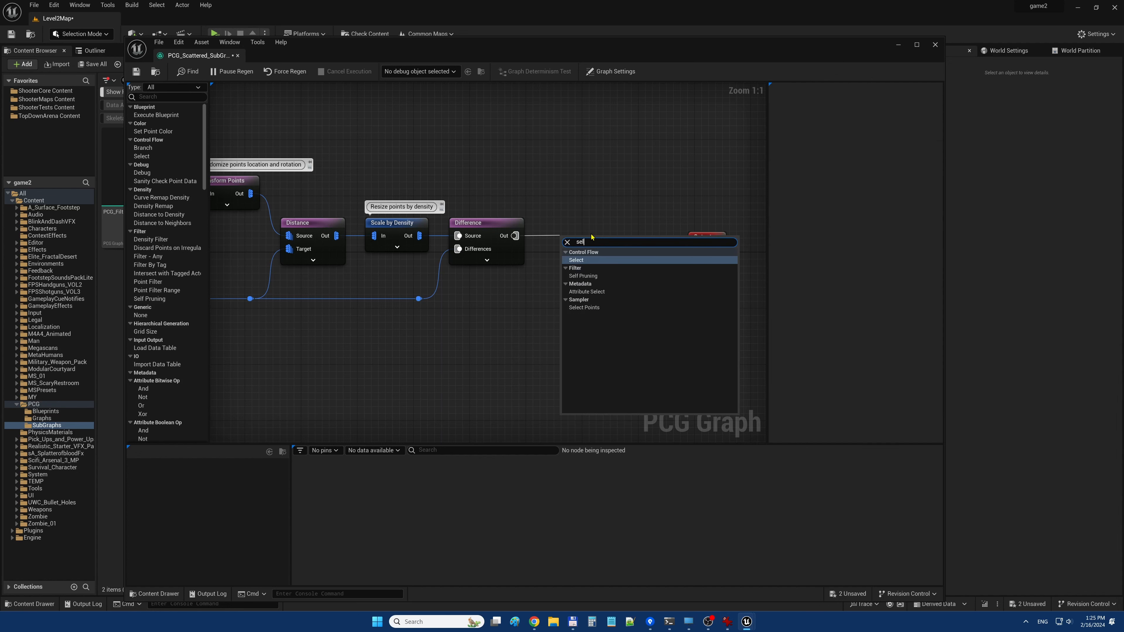
left_click(641, 260)
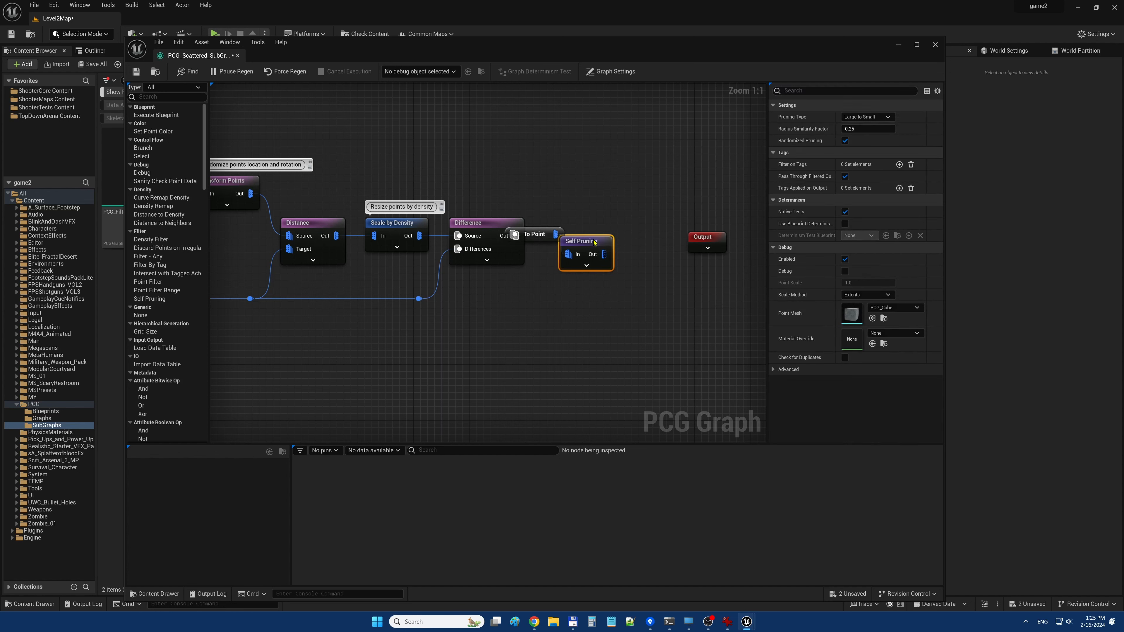
left_click_drag(594, 242, 631, 231)
Step: Space Difference, To Point and Self Pruning evenly and straighten the connections from Distance through Self Pruning
left_click_drag(500, 196, 665, 283)
key("shift+h")
key("q")
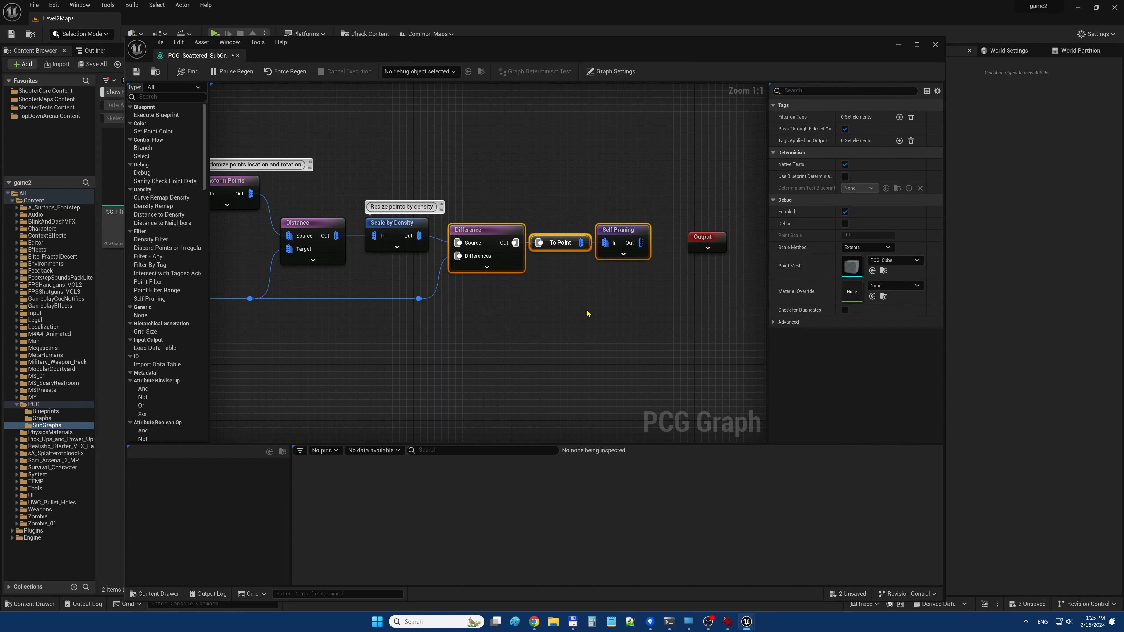
left_click(464, 200)
left_click_drag(317, 210, 600, 322)
key("q")
left_click(599, 323)
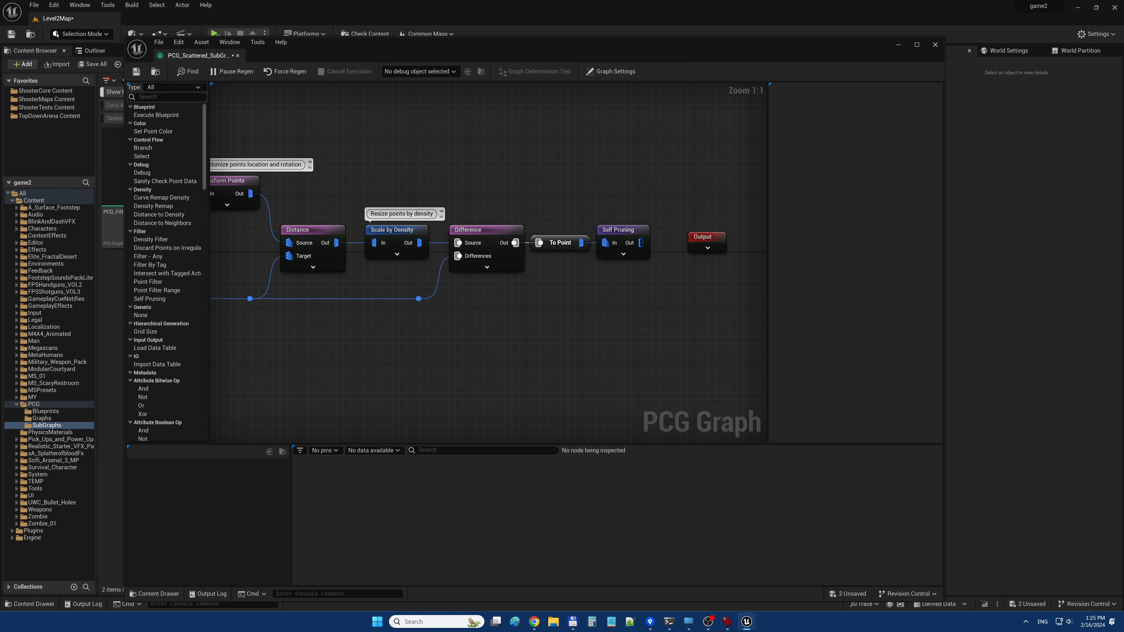
Step: Make room before the Output node and add a second Difference node in line with Self Pruning, connected to its output
right_click_drag(650, 335, 567, 330)
left_click(559, 225)
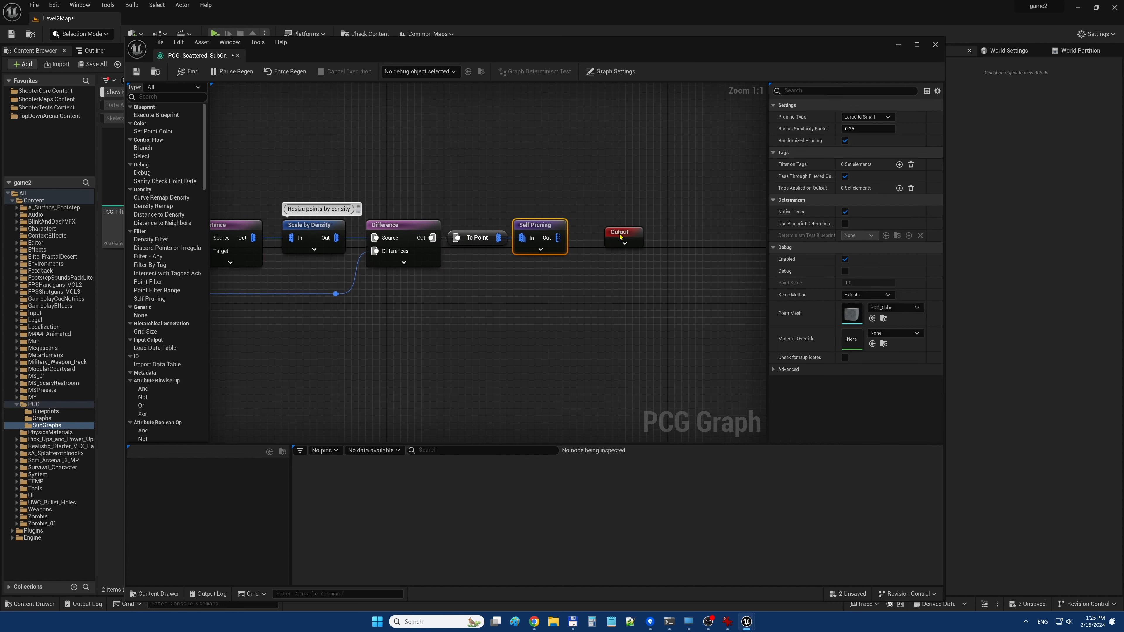
left_click_drag(622, 234, 691, 234)
left_click(649, 272)
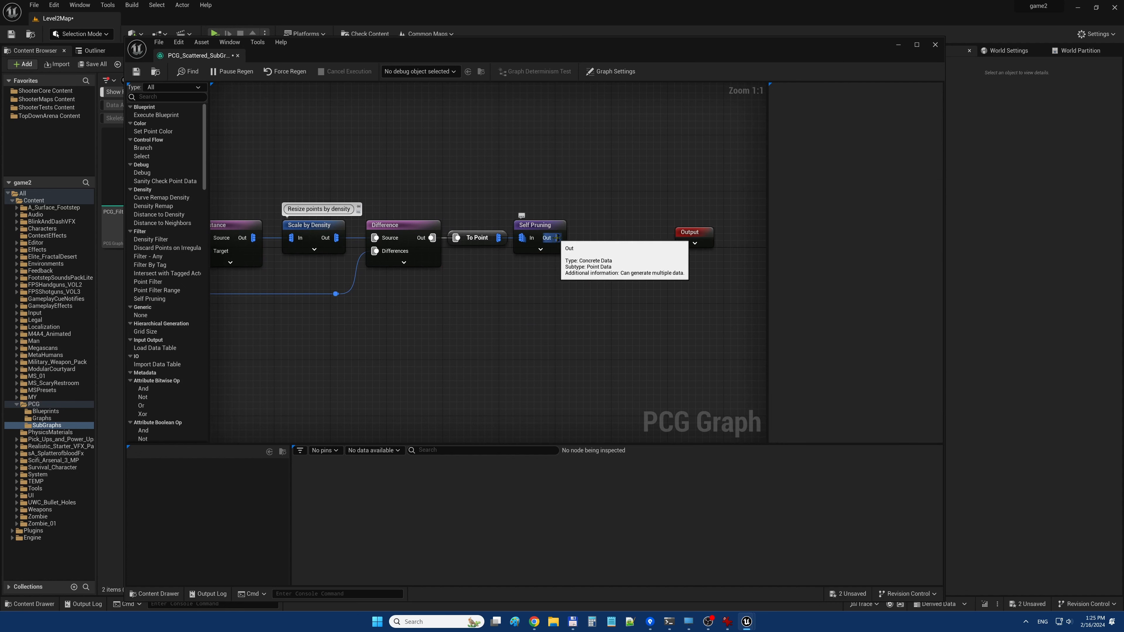
left_click_drag(558, 237, 598, 243)
type("di")
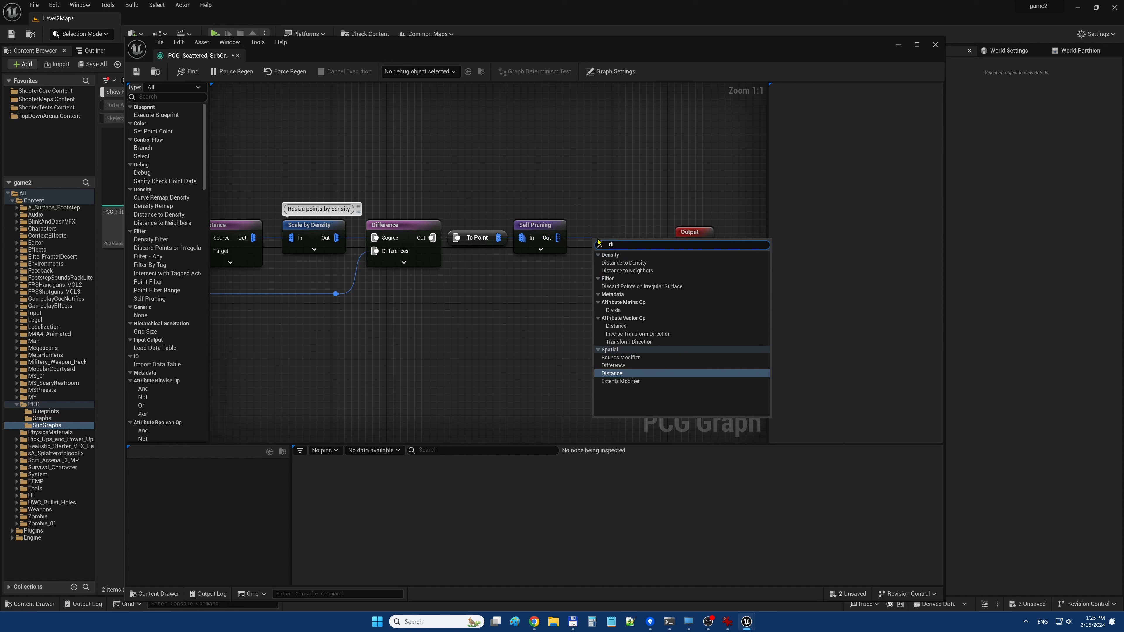
type("ff")
key("Return")
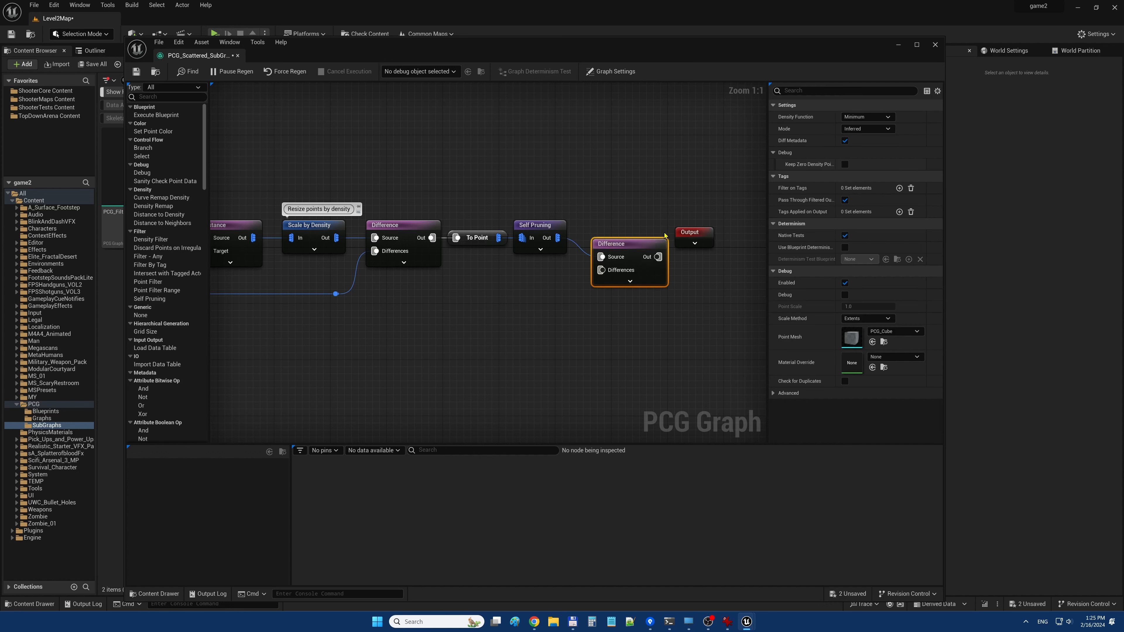
left_click_drag(695, 231, 709, 230)
left_click_drag(632, 241, 630, 221)
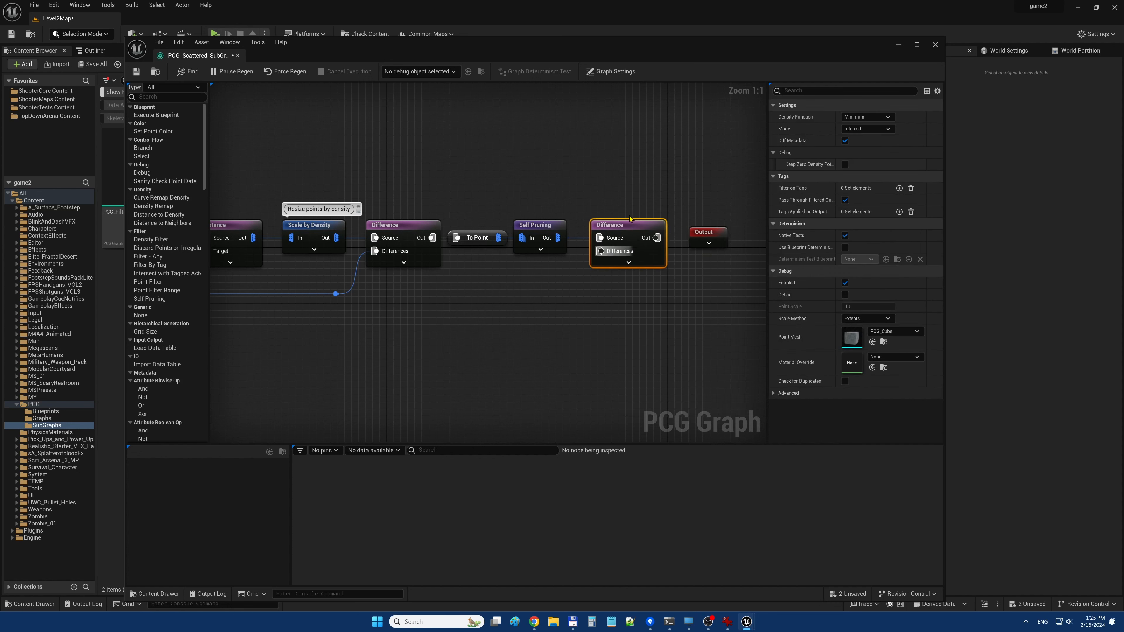
Step: Set the second Difference node's Density Function to Binary and connect the Input node to its Differences pin
left_click(867, 117)
left_click(859, 143)
right_click_drag(541, 333, 767, 308)
right_click_drag(338, 346, 647, 347)
left_click_drag(362, 249, 563, 232)
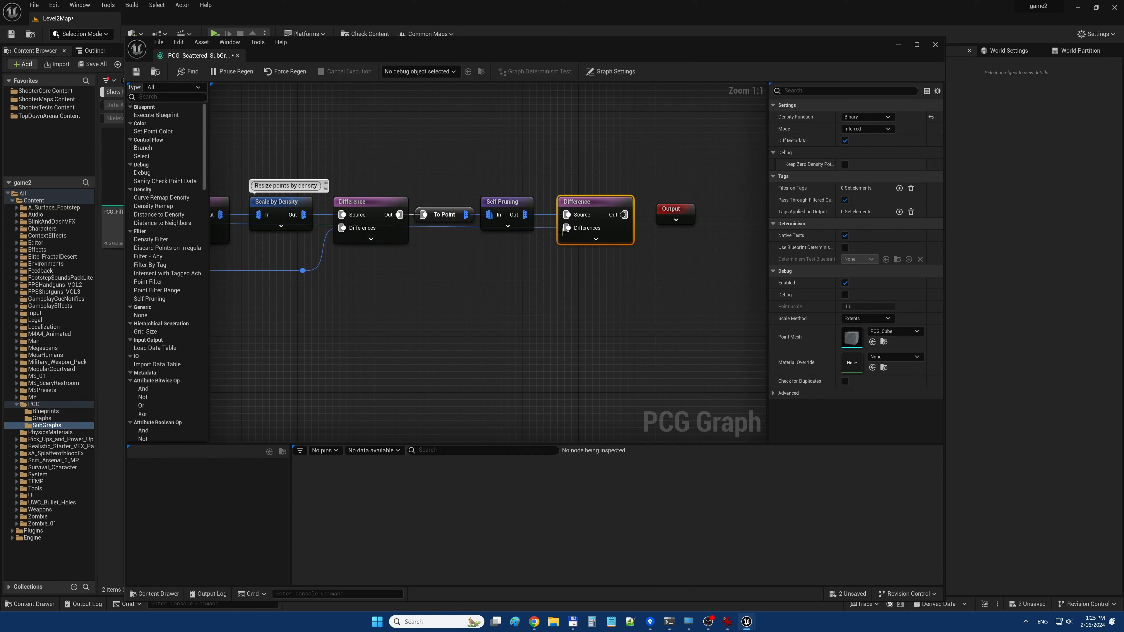
Step: Route the wire to the second Difference node's Differences pin below the graph through two new reroute nodes
double_click(467, 225)
left_click_drag(464, 222, 504, 369)
left_click(382, 357)
double_click(380, 354)
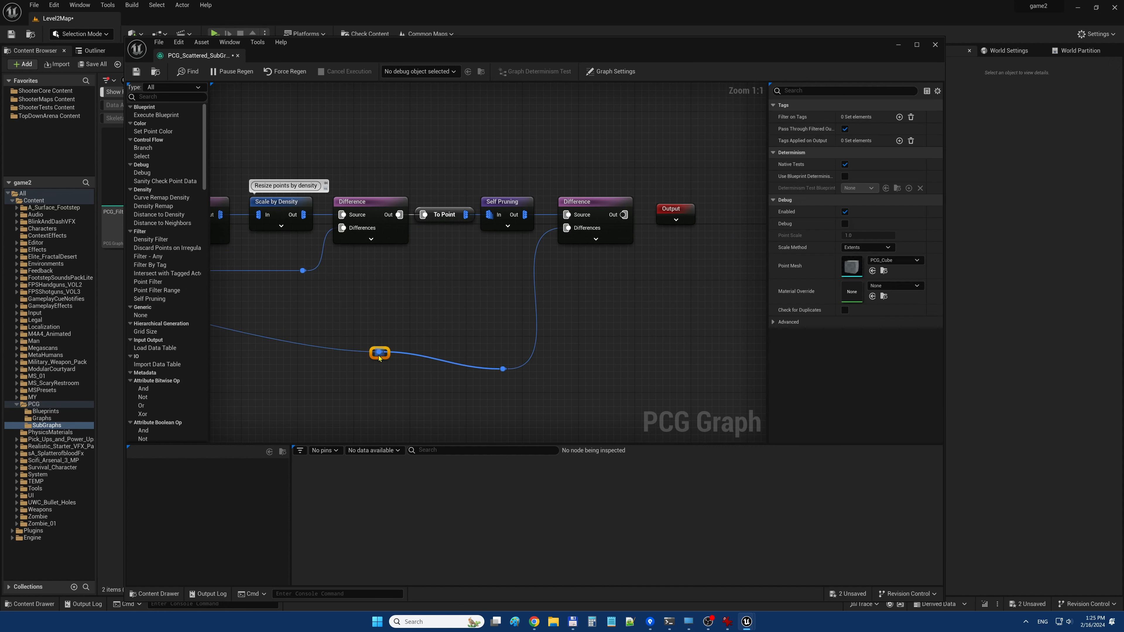
Step: Align the first lower reroute node to Create Points Grid's left edge and straighten the wire between both lower reroute nodes
right_click_drag(334, 366, 763, 376)
right_click_drag(492, 358, 210, 343)
left_click(382, 176, "shift")
left_click(378, 287, "shift")
key("shift+a")
left_click(437, 381)
left_click(377, 368)
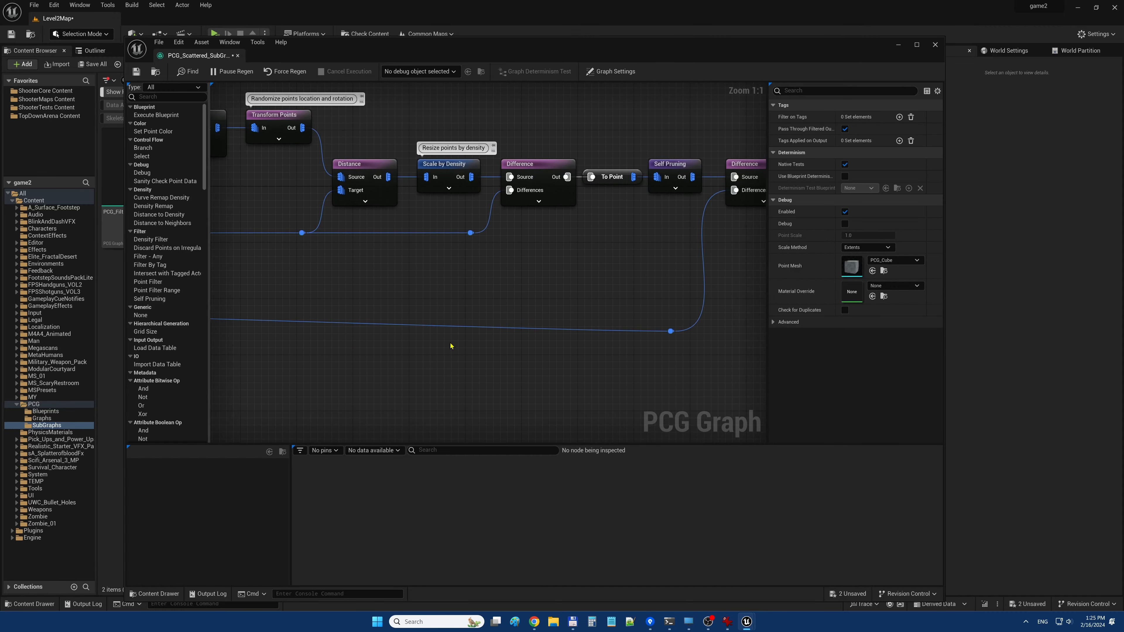
left_click(671, 331, "shift")
key("shift+s")
left_click(718, 374)
right_click_drag(718, 374, 562, 364)
right_click_drag(648, 273, 654, 332)
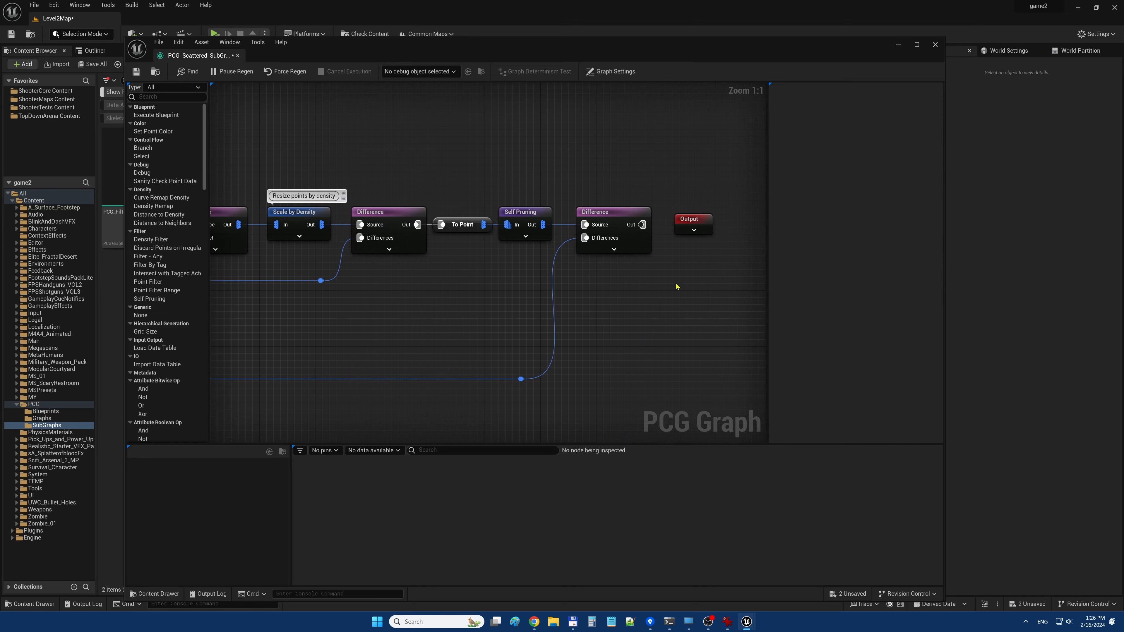
Step: Add a custom pin labelled ScatteredPointsData to the Output node and restrict its allowed type to Point
left_click(700, 223)
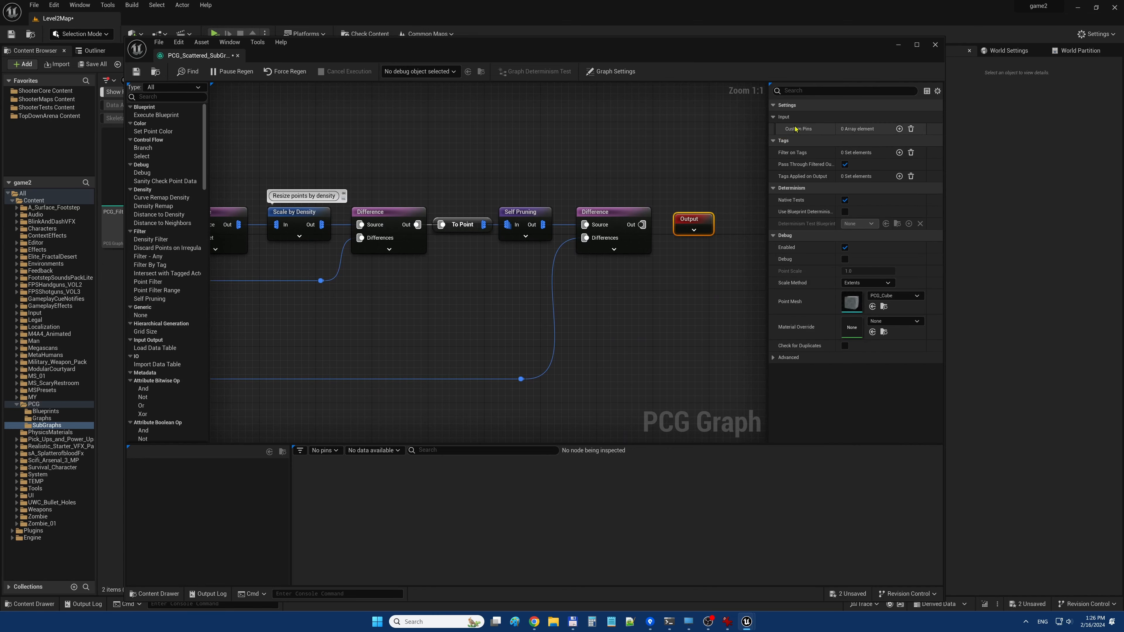
left_click(900, 129)
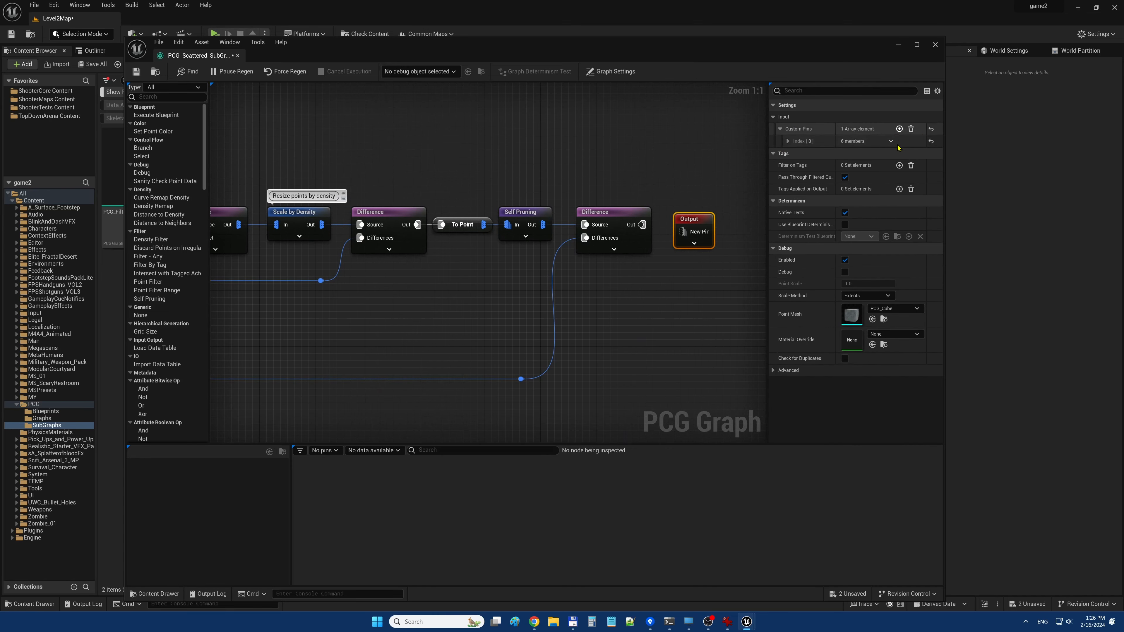
left_click(788, 141)
left_click(868, 153)
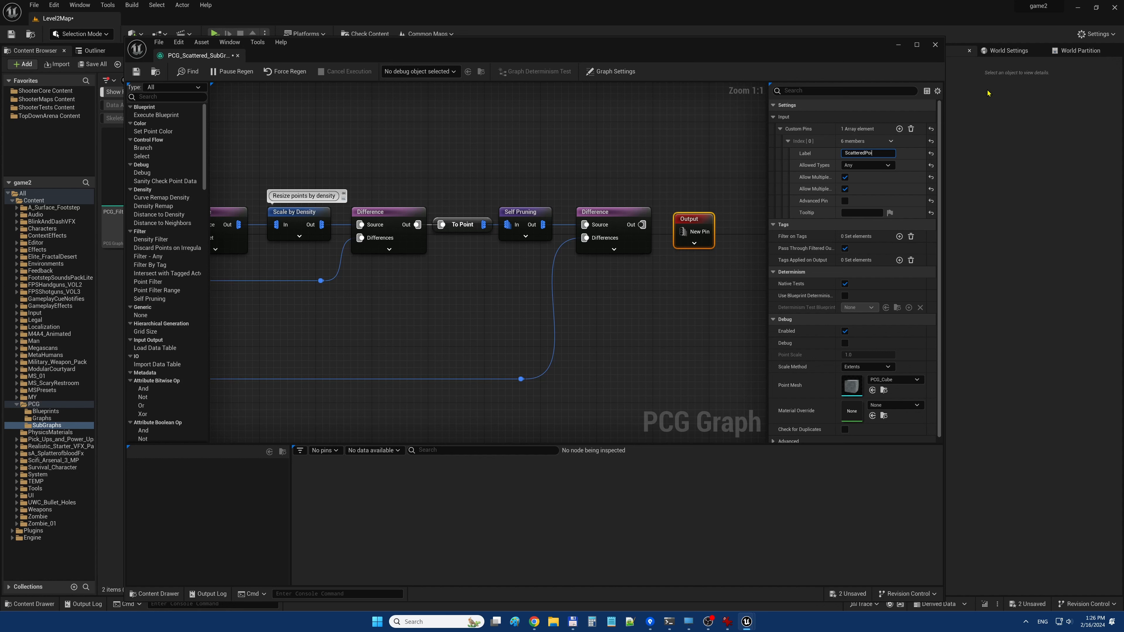
type("ScatteredPointsData")
key("Return")
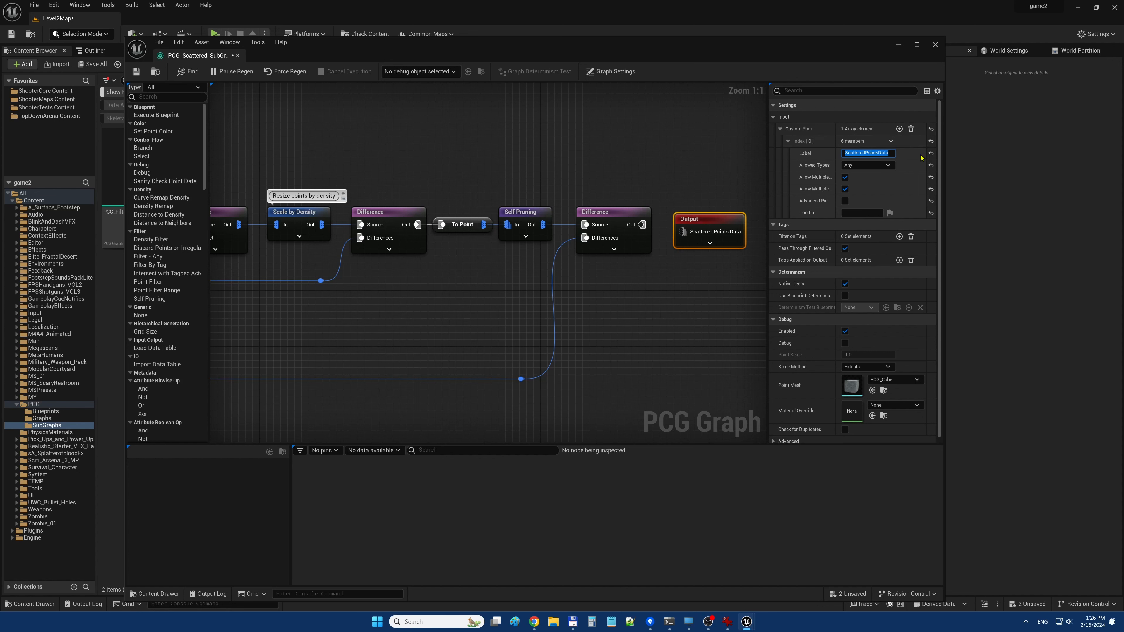
left_click(868, 165)
left_click(860, 176)
Step: Connect the second Difference node's output to the Output node's Scattered Points Data pin, making room between them for the To Point conversion
left_click_drag(705, 220, 768, 220)
left_click(635, 237)
left_click_drag(585, 225, 754, 235)
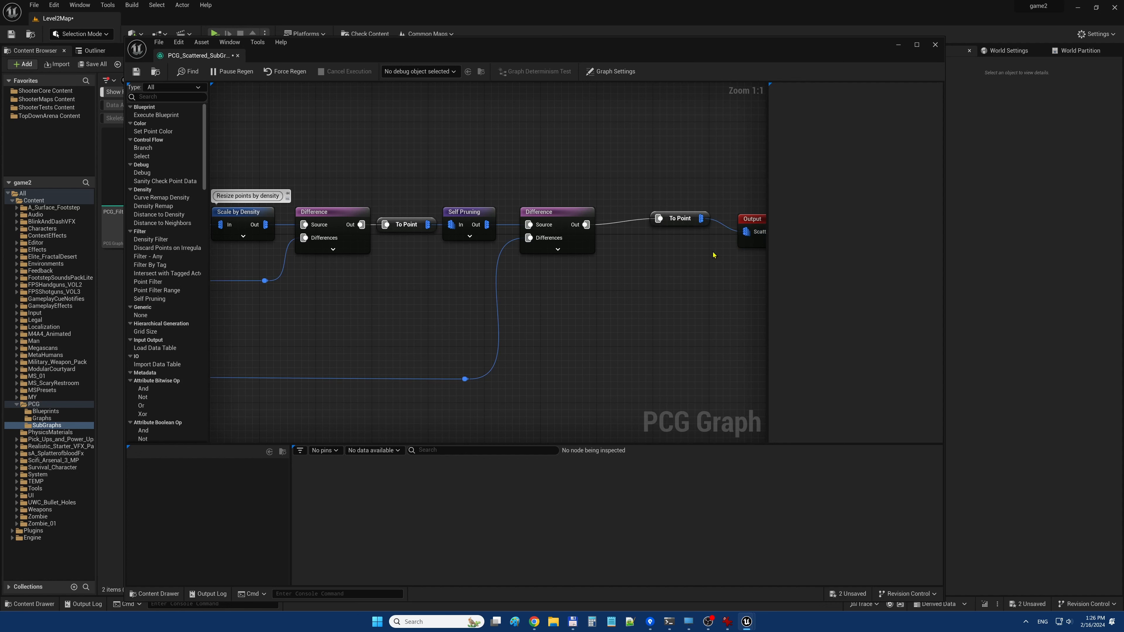
right_click_drag(713, 254, 562, 252)
left_click_drag(609, 217, 573, 216)
Step: Straighten and evenly space the second Difference, To Point and Output nodes along one line
left_click_drag(412, 179, 600, 288)
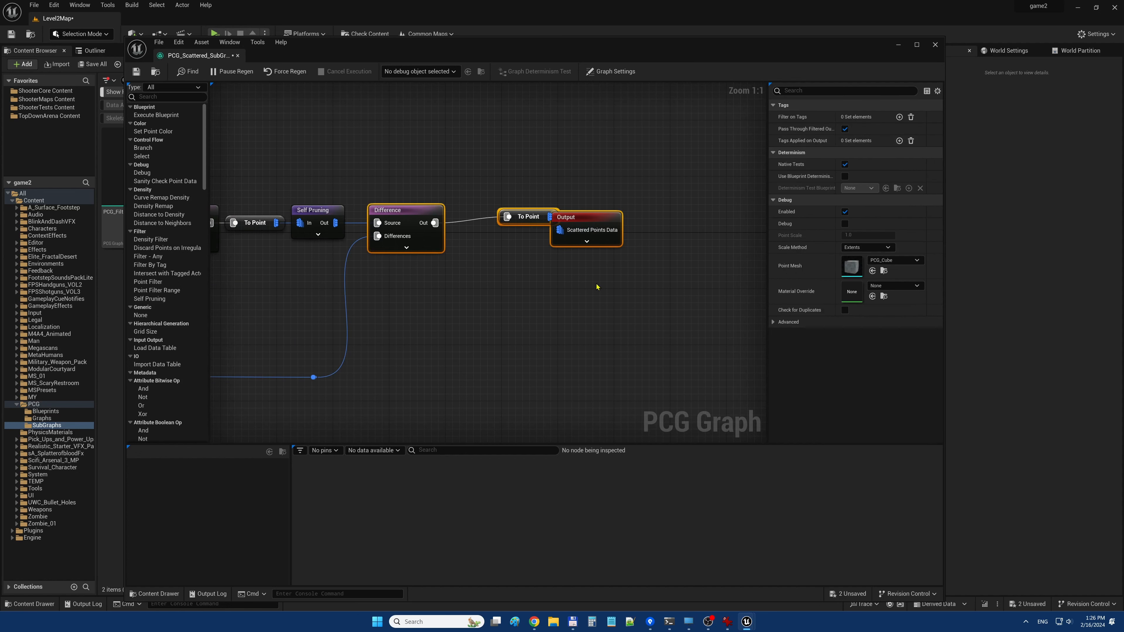
key("q")
key("h")
left_click(579, 181)
left_click_drag(593, 216, 572, 217)
left_click_drag(421, 146, 559, 276)
key("h")
right_click_drag(517, 309, 644, 277)
left_click(613, 319)
Step: Close PCG_Scattered_SubGraph and open PCG_Test_Graph from the PCG Graphs folder
scroll(618, 291, "down", 2)
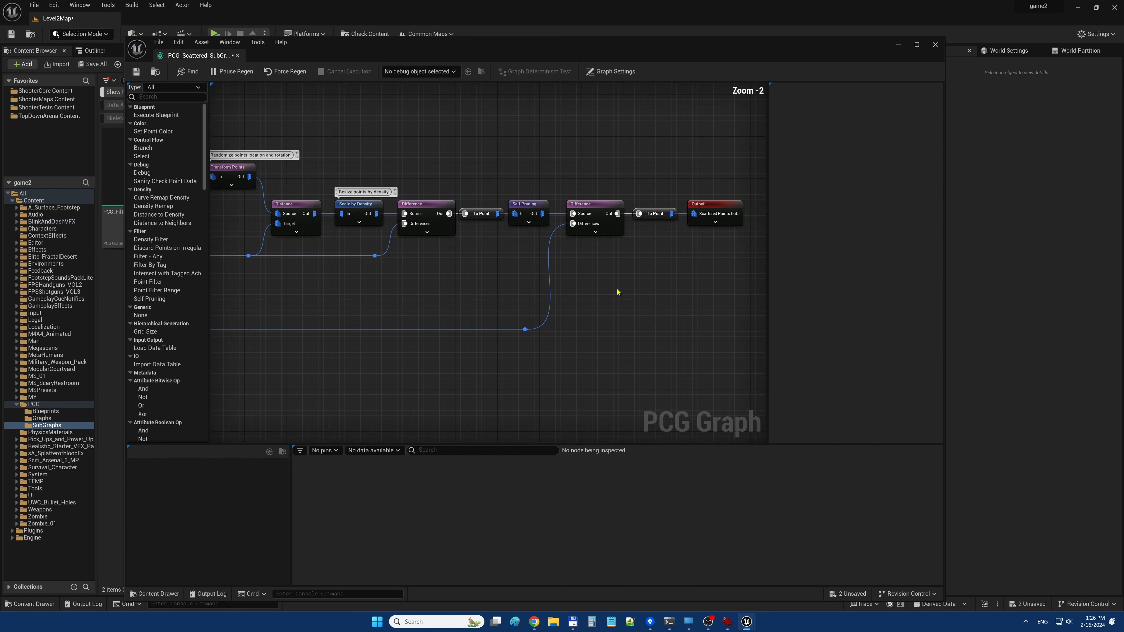
right_click_drag(411, 294, 524, 289)
scroll(576, 282, "down", 2)
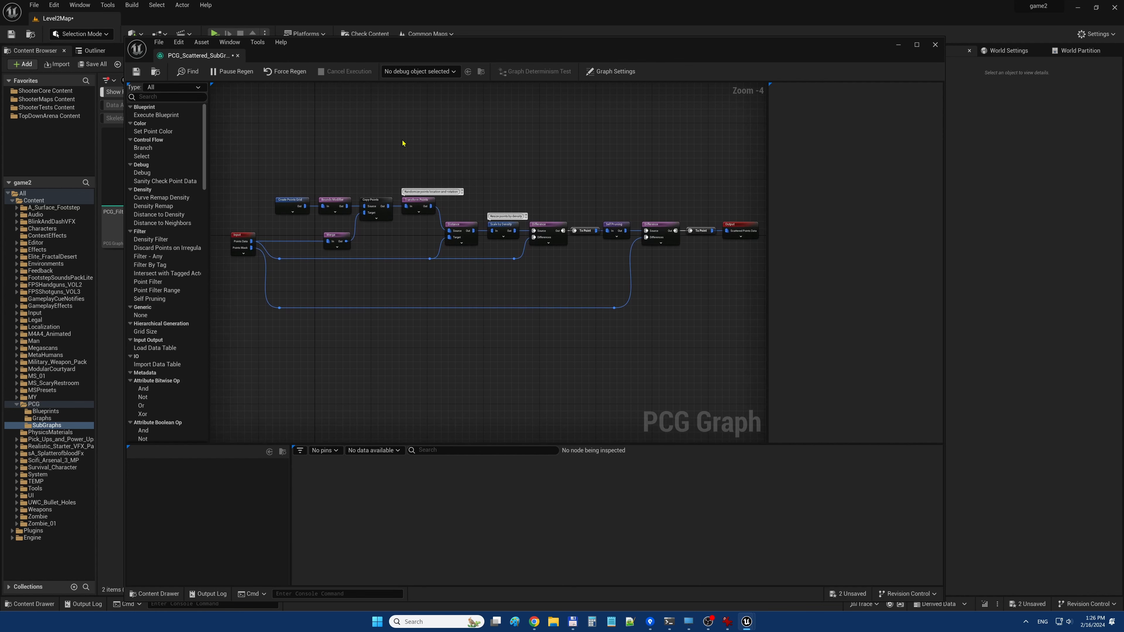
middle_click(211, 53)
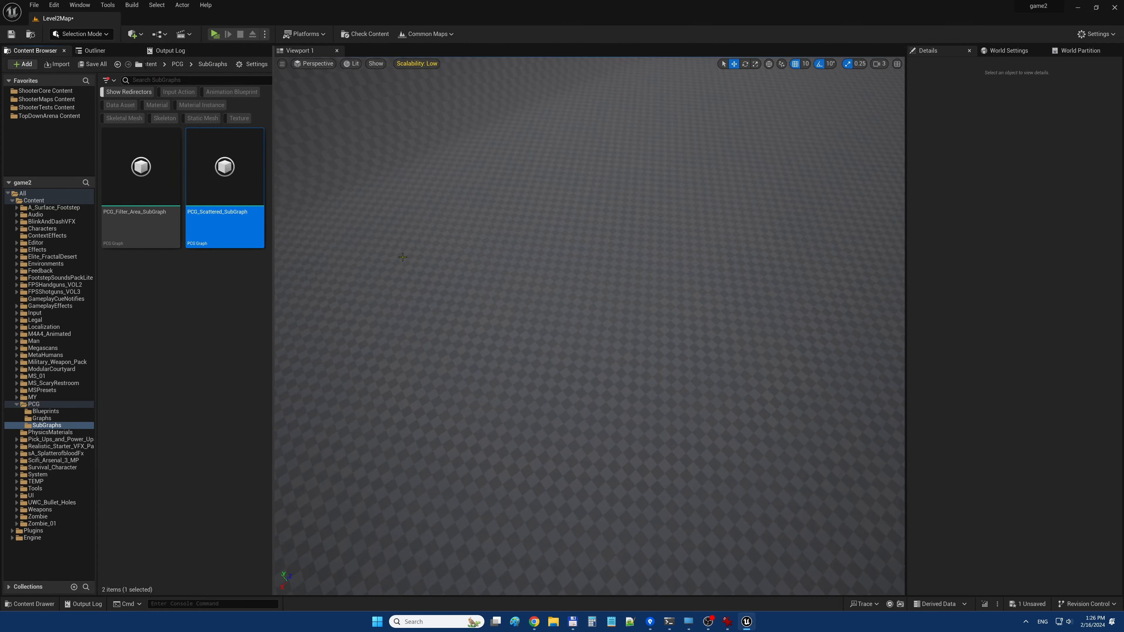
left_click(42, 418)
double_click(145, 189)
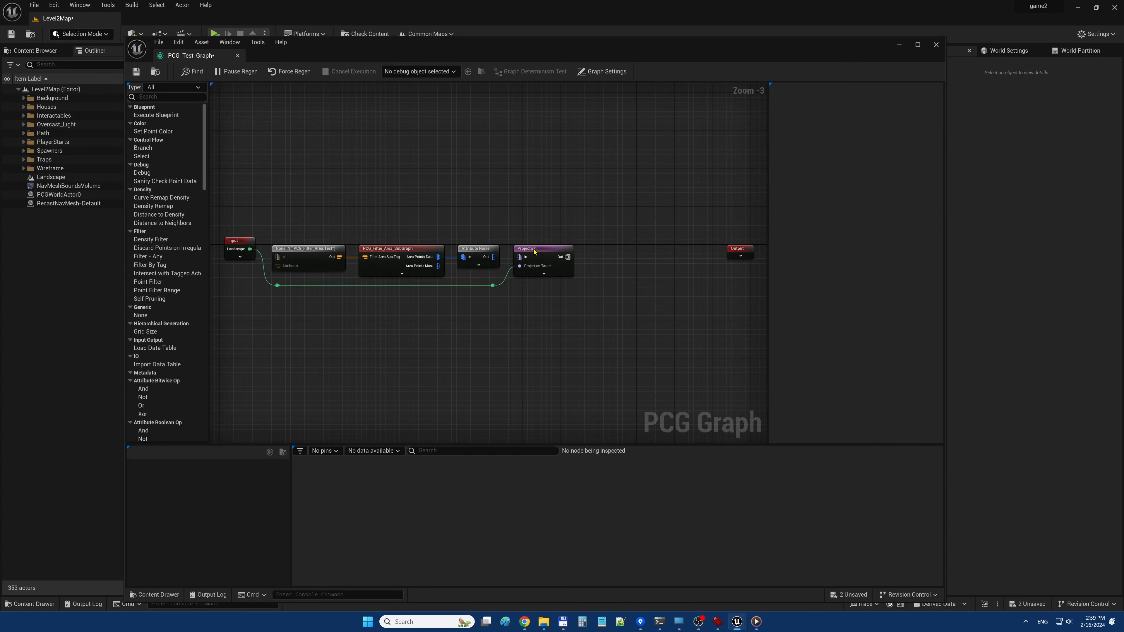
Step: Detach the Projection node, insert a Density Filter in line after Attribute Noise, and open its Lower Bound for editing
left_click_drag(535, 251, 610, 299)
left_click(523, 256)
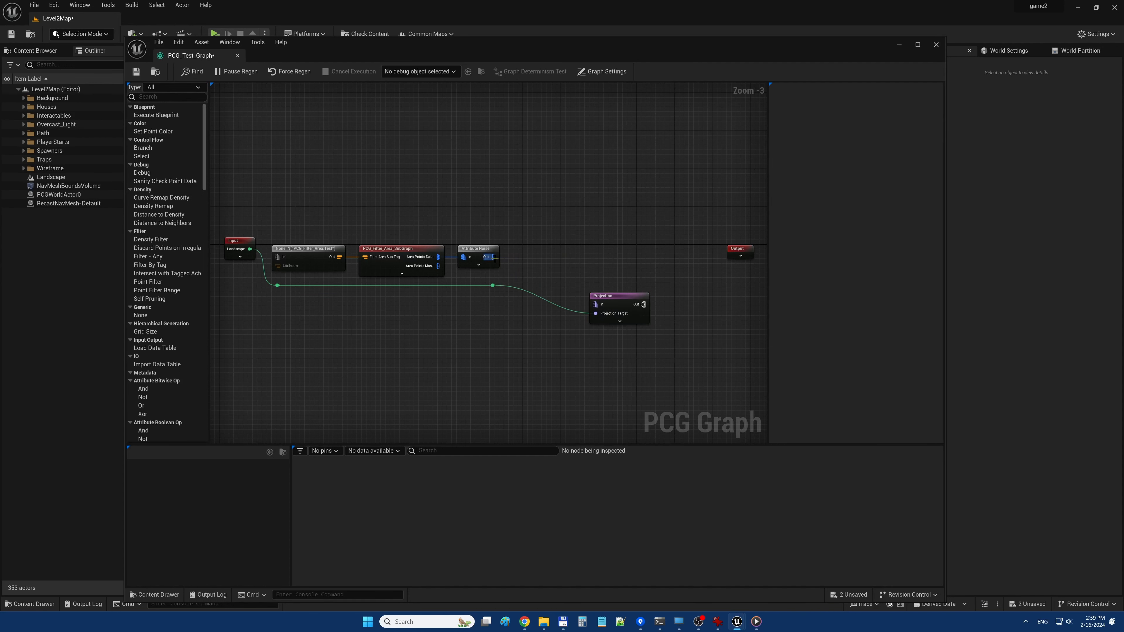
left_click_drag(494, 257, 529, 260)
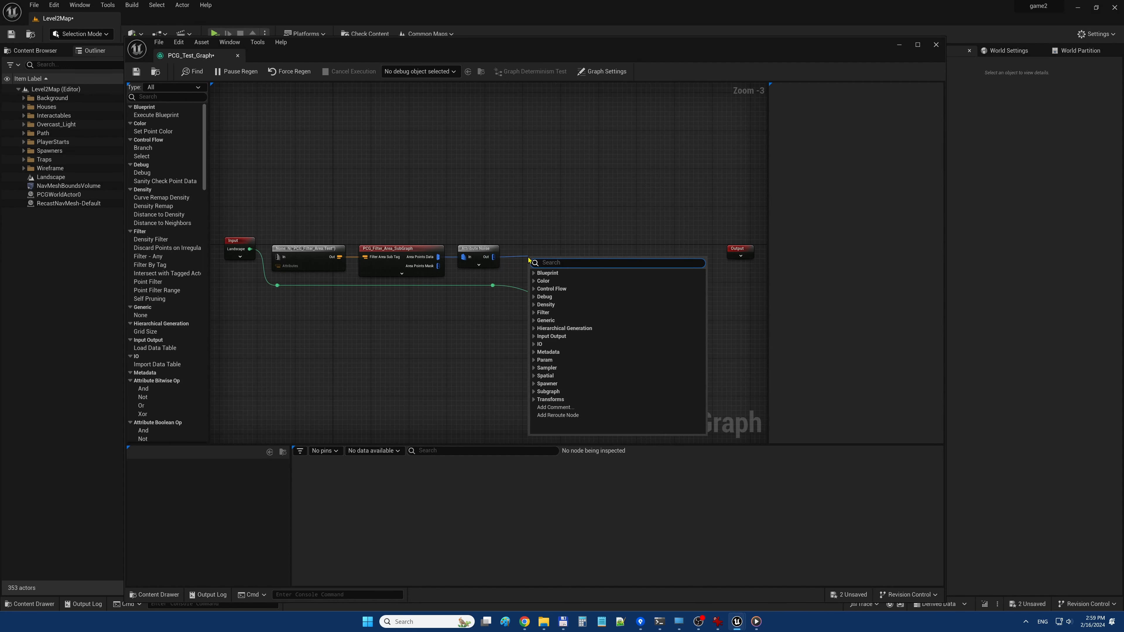
type("densit")
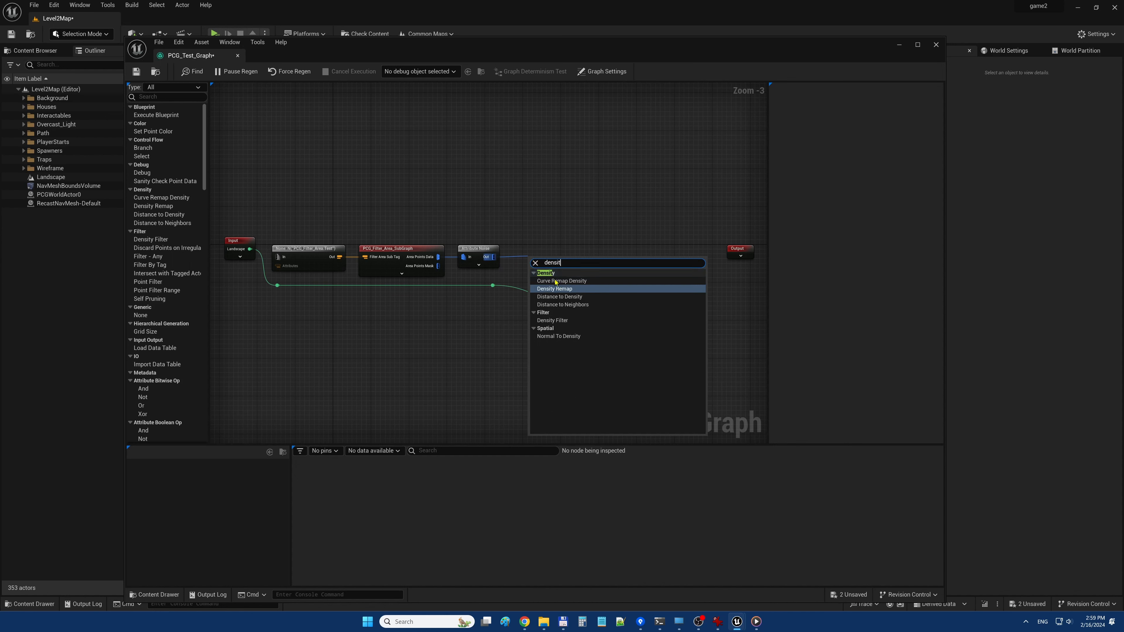
left_click(552, 320)
left_click_drag(550, 259, 536, 249)
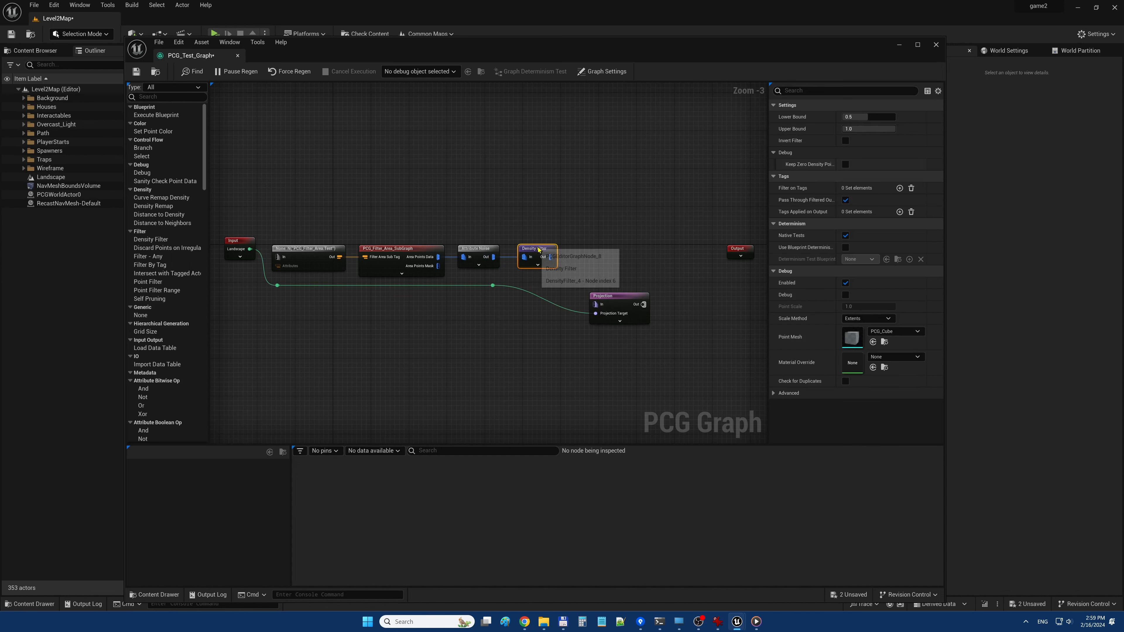
left_click(874, 117)
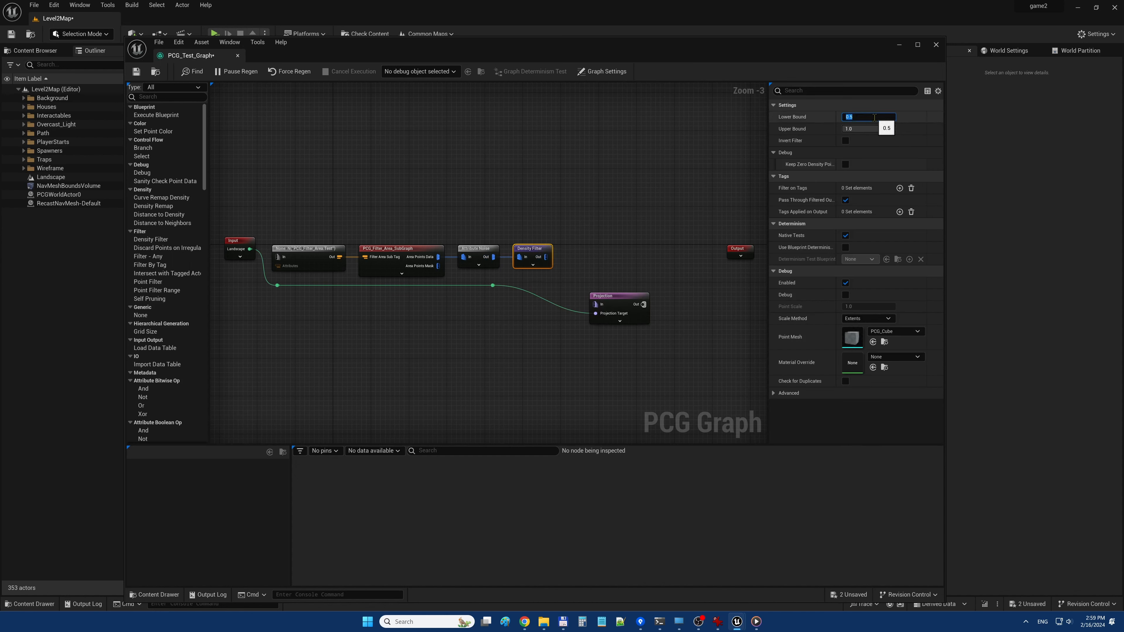
Step: Add a Transform Points node connected to the Density Filter's output and place it in line with the chain
left_click_drag(546, 257, 569, 259)
type("trans")
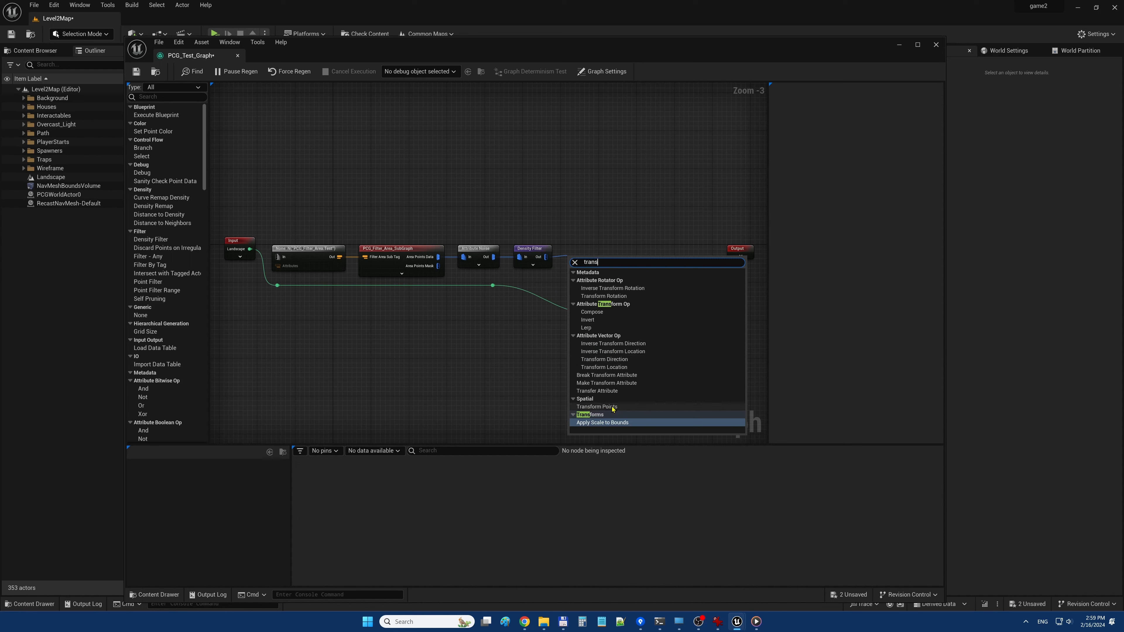
left_click(647, 407)
left_click_drag(594, 259, 594, 255)
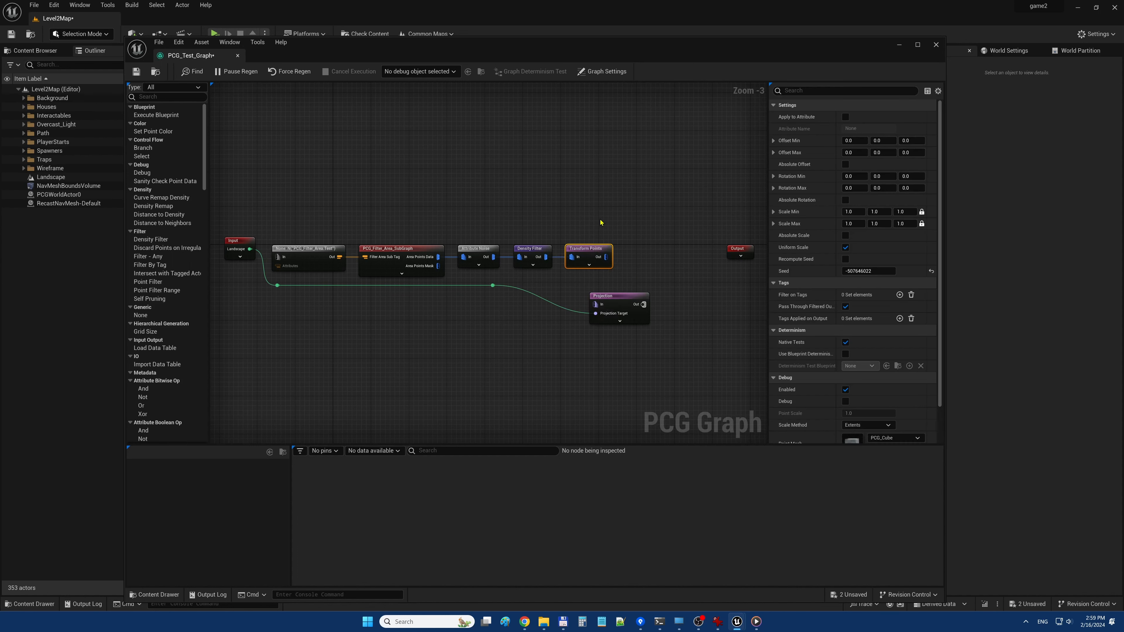
Step: Set Transform Points to a third-axis rotation from -90 to 90 and a uniform scale from 0.5 to 2
left_click(907, 176)
left_click(852, 212)
type(".5")
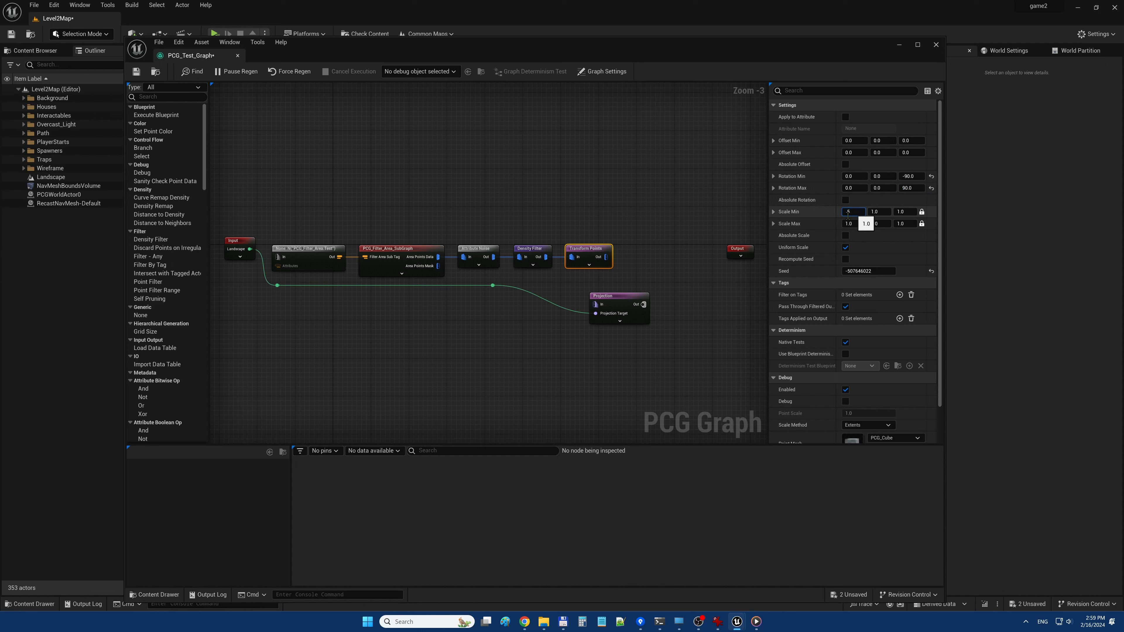
left_click(852, 223)
type("2")
left_click(718, 325)
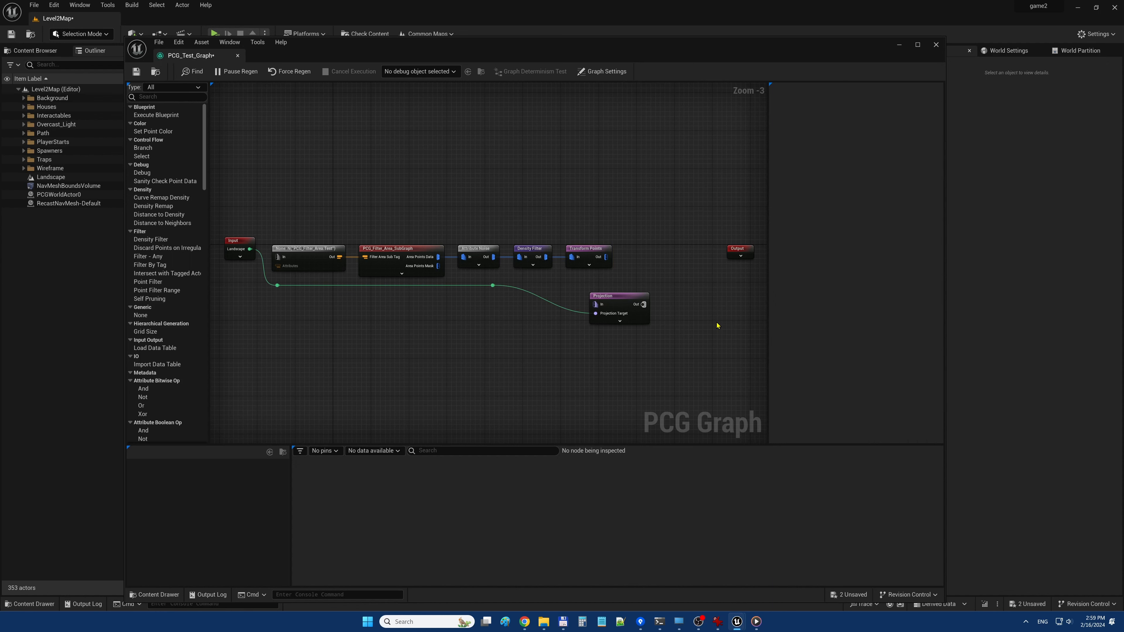
Step: Place the Projection node in line after Transform Points, fed by its output, and shift the second reroute node beneath Transform Points
left_click_drag(615, 294, 660, 250)
left_click(493, 285)
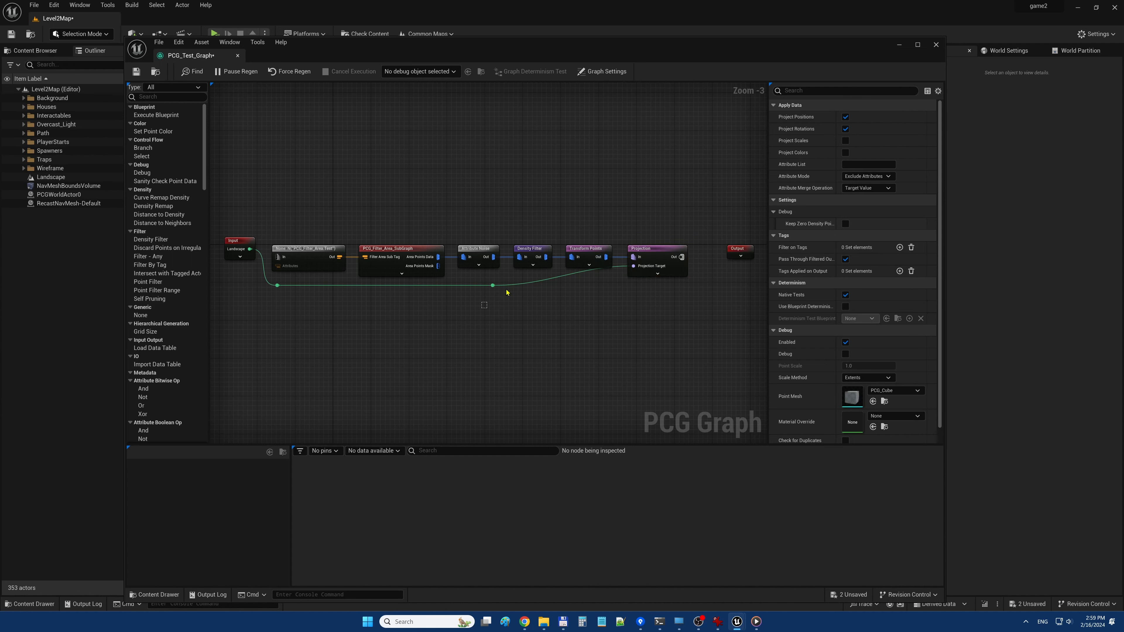
key("Right")
key("Right")
key("Right")
key("Right")
key("Right")
key("Right")
key("Right")
key("Right")
key("Right")
key("Right")
key("Right")
key("Right")
key("Right")
key("Right")
key("Right")
key("Right")
key("Right")
key("Right")
key("Right")
key("Right")
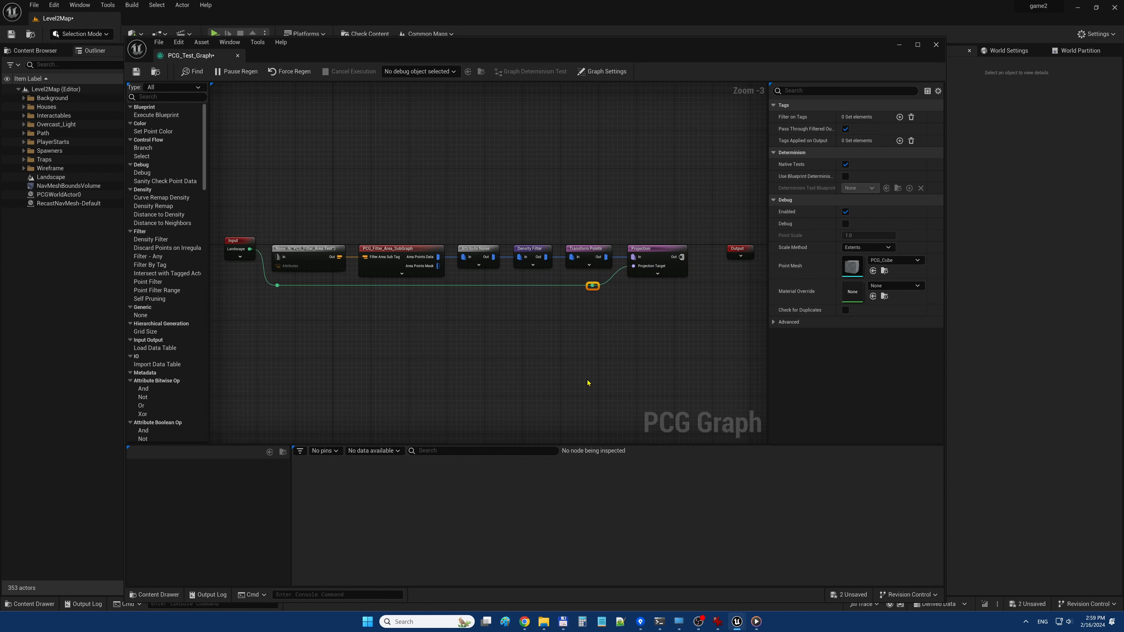
left_click(627, 362)
right_click_drag(627, 362, 606, 361)
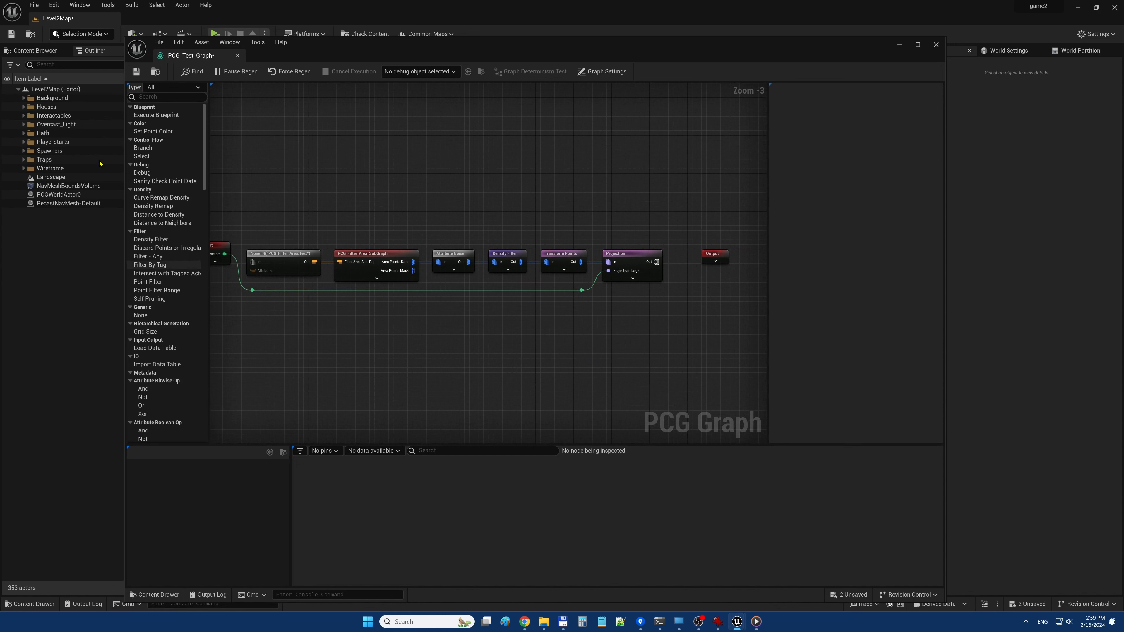
Step: Add PCG_Scattered_SubGraph from the SubGraphs folder to PCG_Test_Graph, just below the Projection node
left_click_drag(265, 64, 428, 95)
left_click(39, 51)
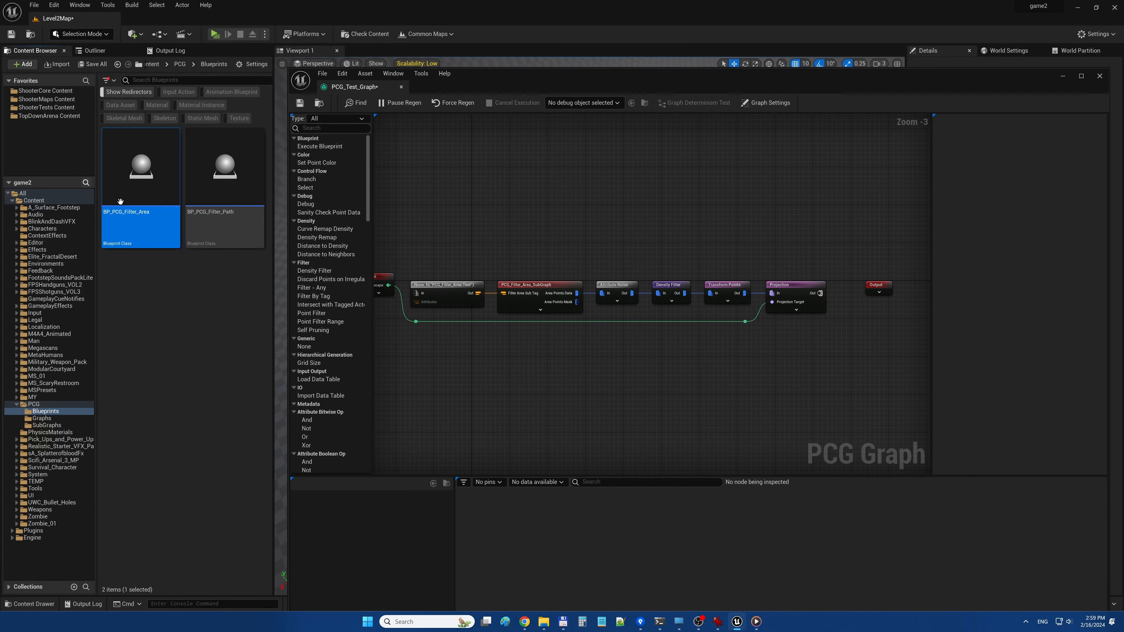
left_click(47, 426)
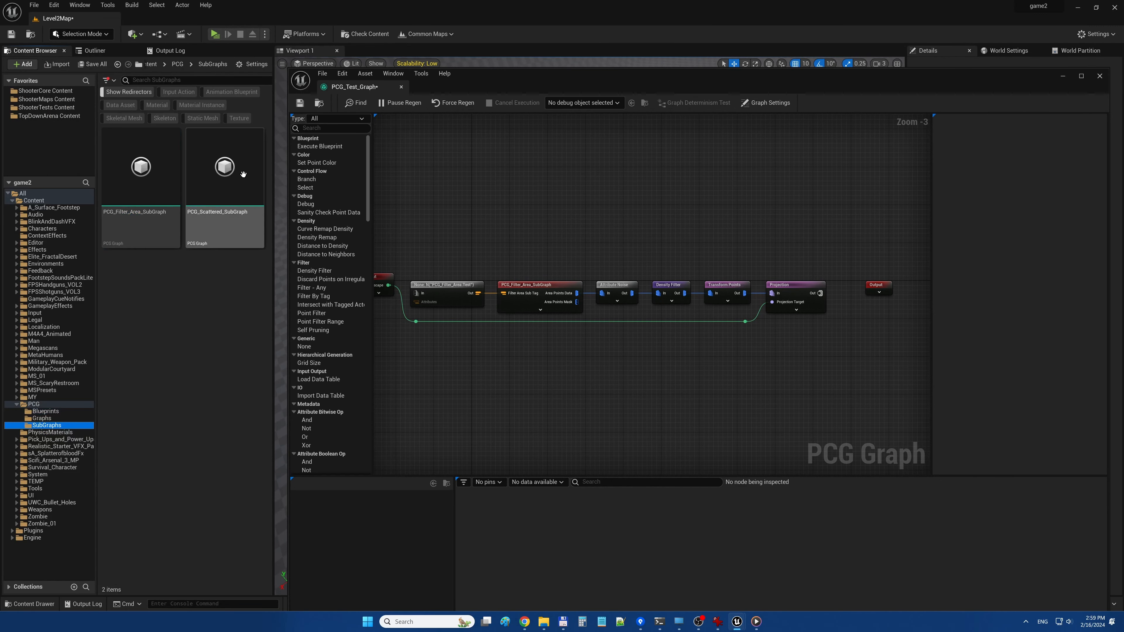
left_click(224, 190)
left_click_drag(225, 190, 767, 381)
right_click_drag(720, 379, 616, 370)
left_click_drag(696, 365, 702, 339)
Step: Move the Output and Projection nodes farther along to open a gap after Transform Points
left_click(741, 319)
left_click(775, 278)
key("Delete")
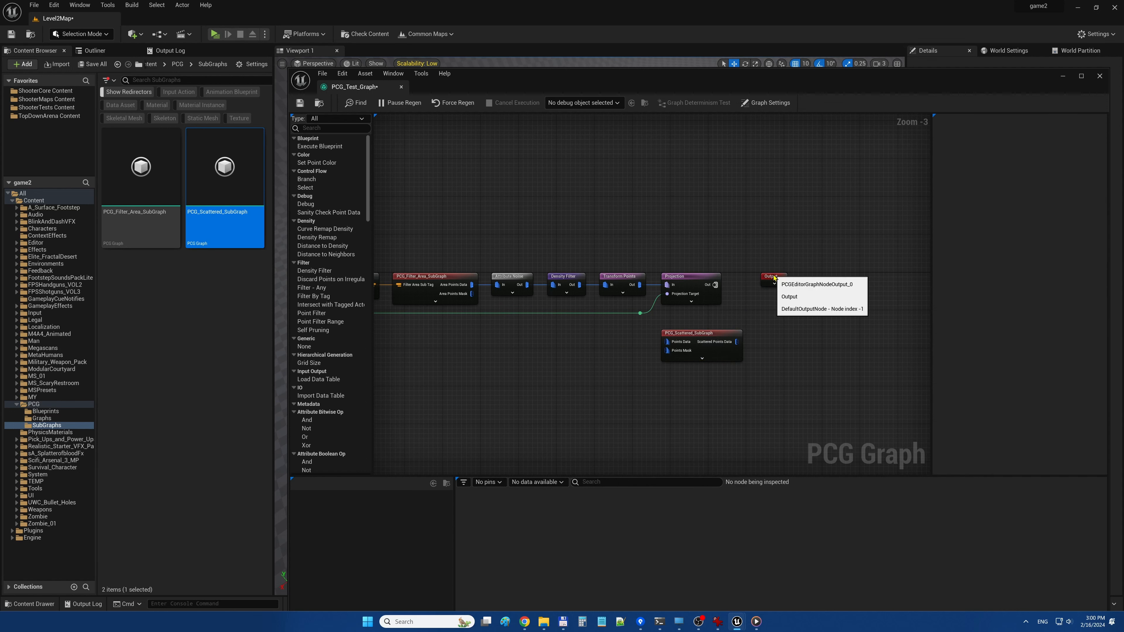
left_click_drag(775, 278, 845, 279)
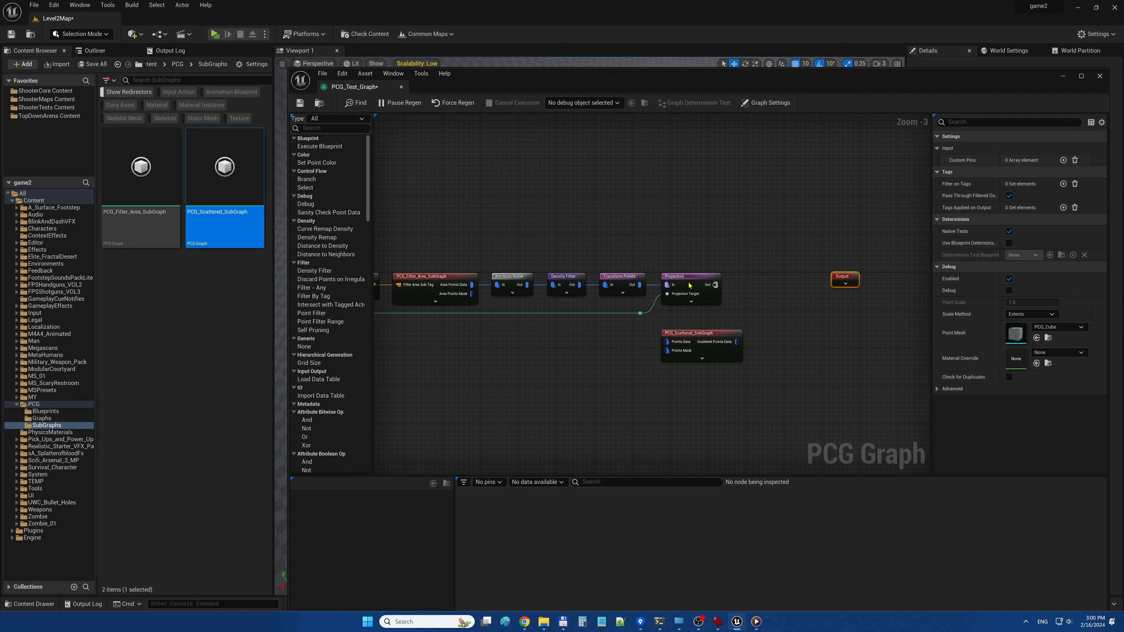
left_click_drag(689, 286, 780, 286)
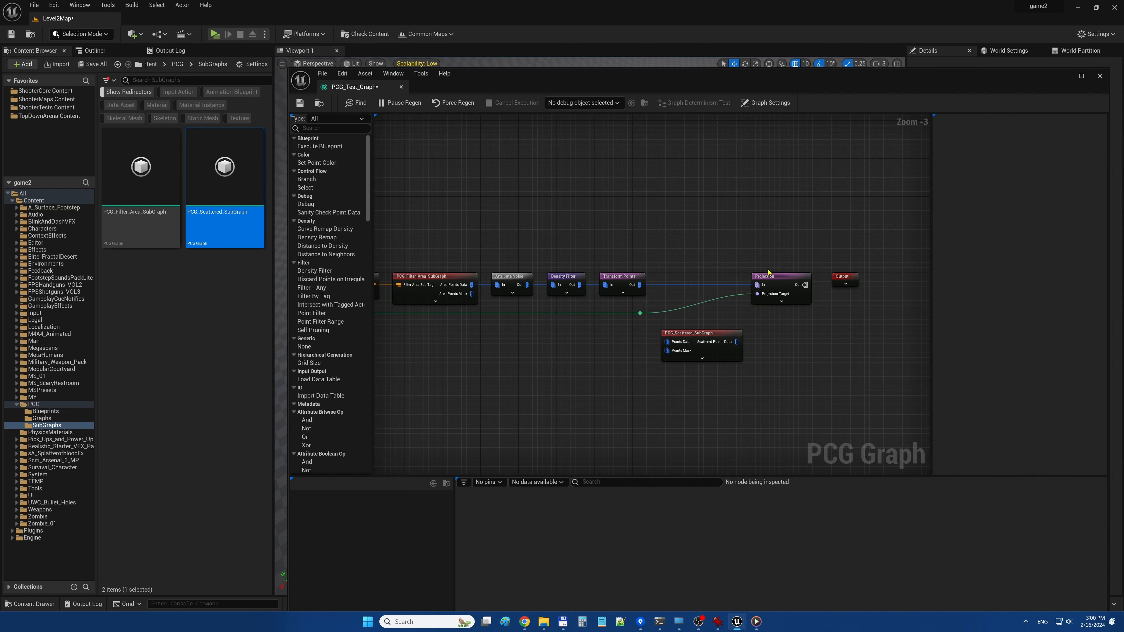
Step: Duplicate the Projection node below the original, wiring the landscape reroute to its Projection Target and the scattered subgraph's output to its In pin
left_click(775, 279)
key("ctrl+c")
key("ctrl+v")
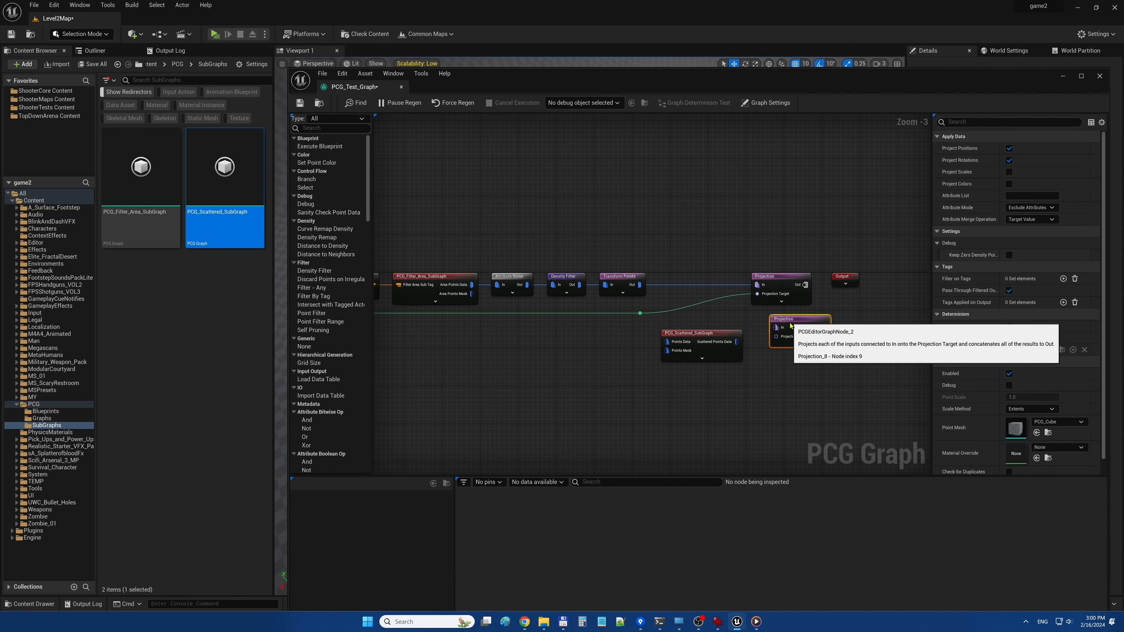
left_click_drag(776, 320, 769, 319)
left_click_drag(640, 313, 764, 330)
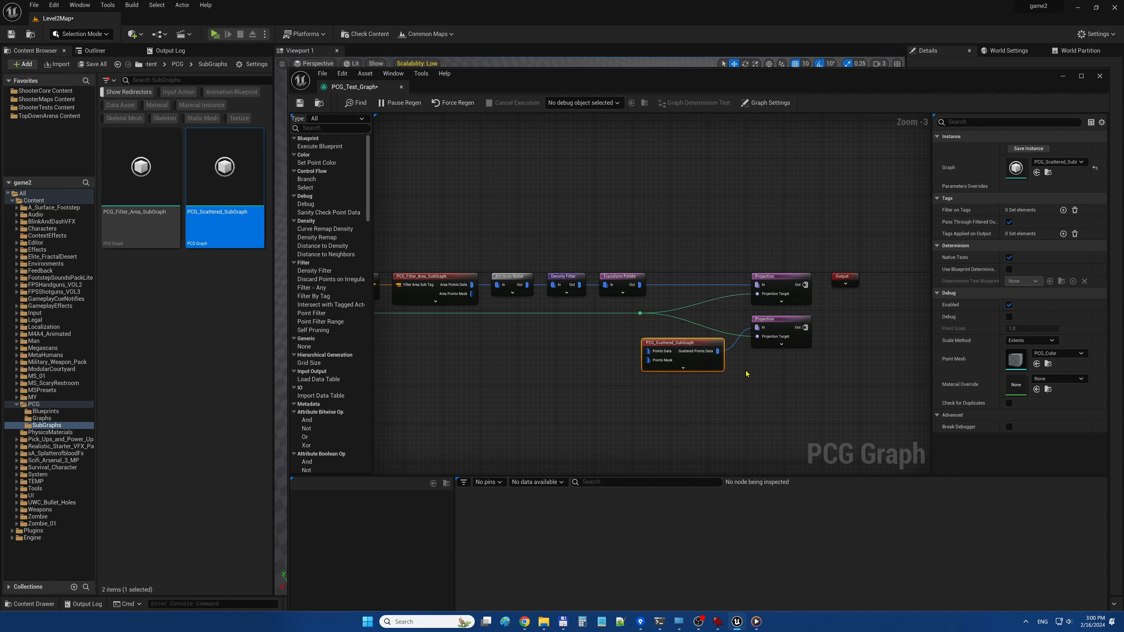
Step: Add the comment "Small rocks/pebbles" to the PCG_Scattered_SubGraph node
right_click_drag(673, 341, 672, 340)
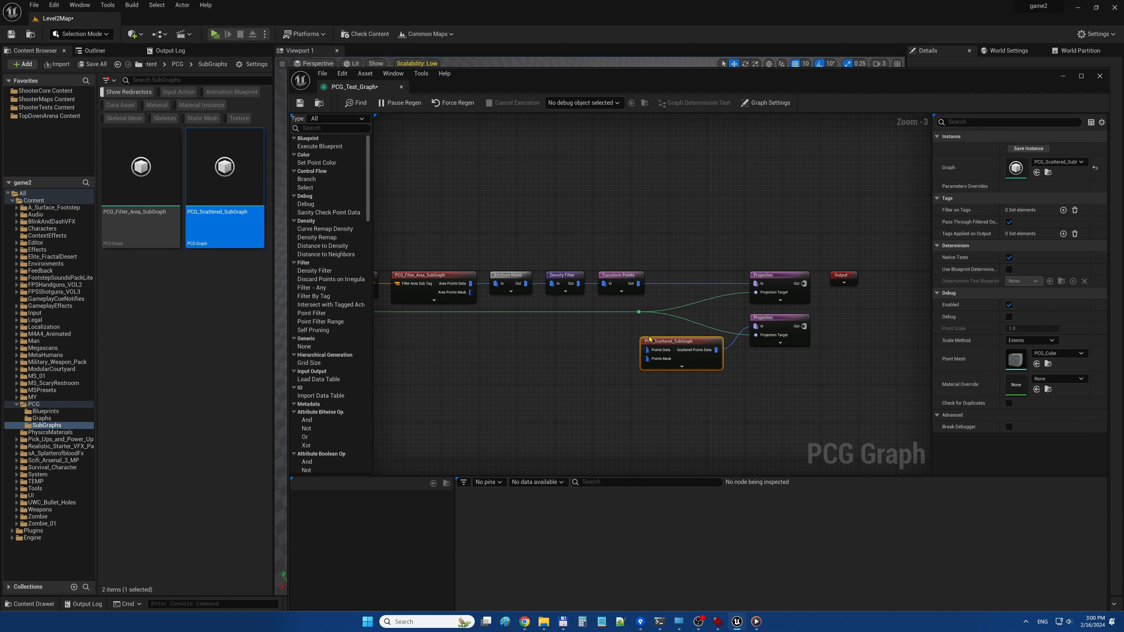
left_click(647, 338)
left_click(649, 341)
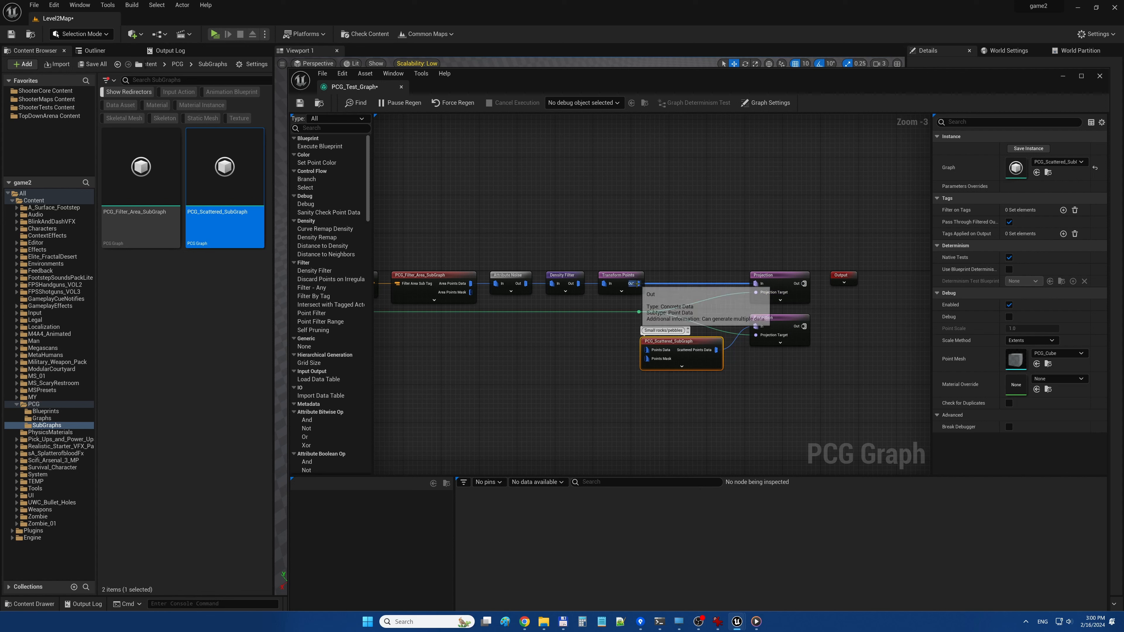
Step: Connect Transform Points to the scattered subgraph's Points Data pin and shift the subgraph, both Projection nodes and Output slightly right
left_click_drag(639, 284, 700, 341)
left_click_drag(683, 235, 884, 416)
key("Right")
key("Right")
left_click(795, 235)
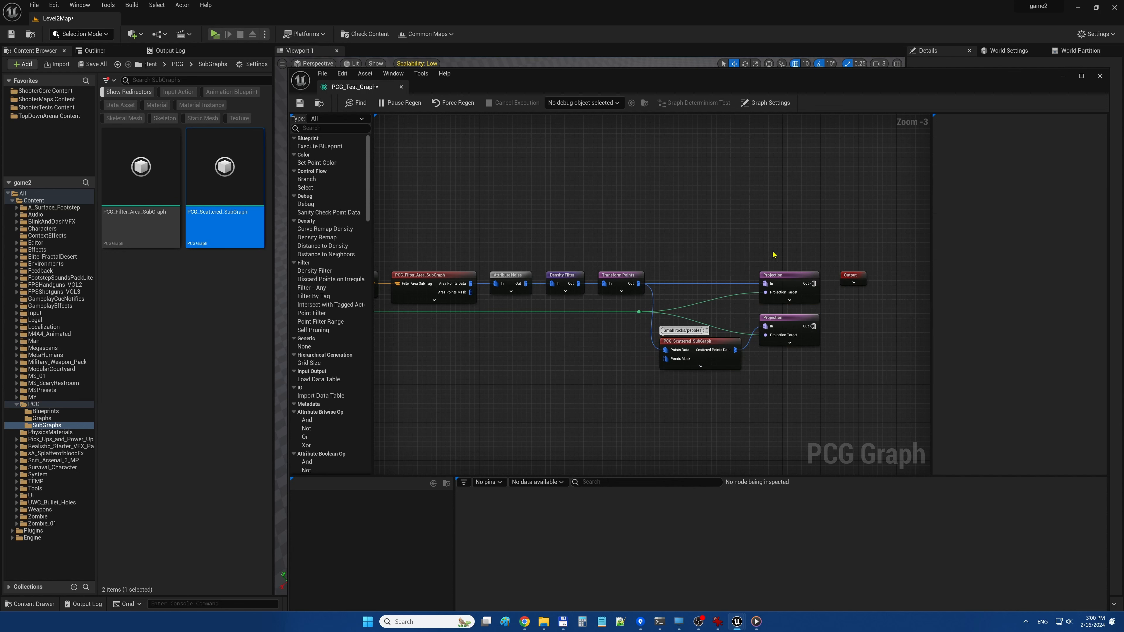
Step: Enable Debug on both Projection nodes and minimize the graph window to reveal the level viewport
left_click_drag(773, 252, 804, 387)
right_click(785, 277)
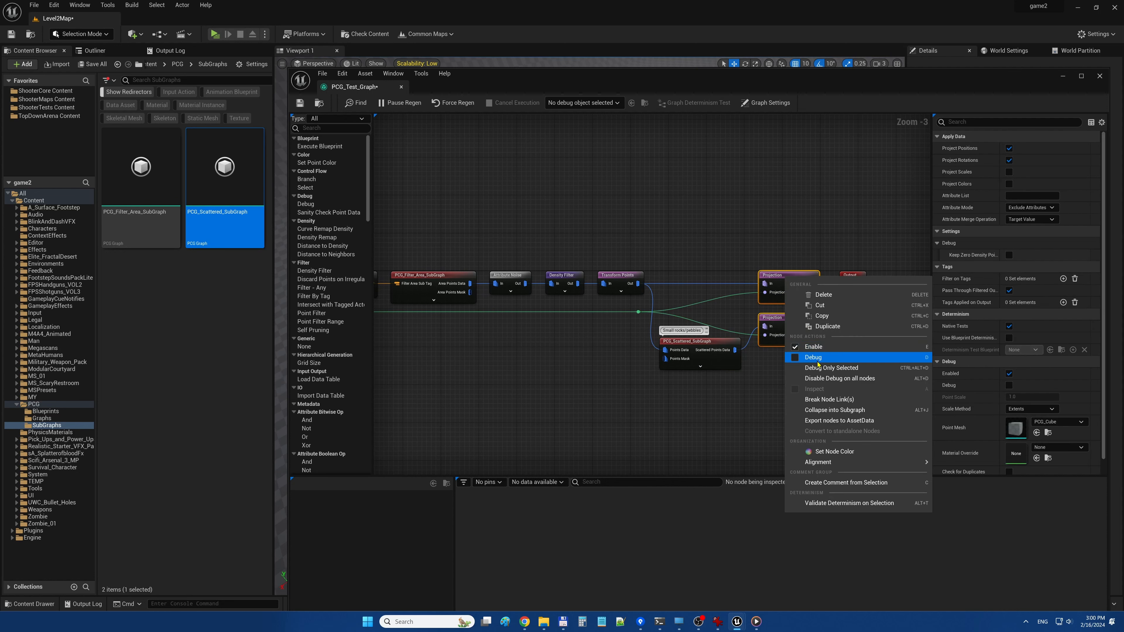
left_click(796, 358)
left_click(672, 86)
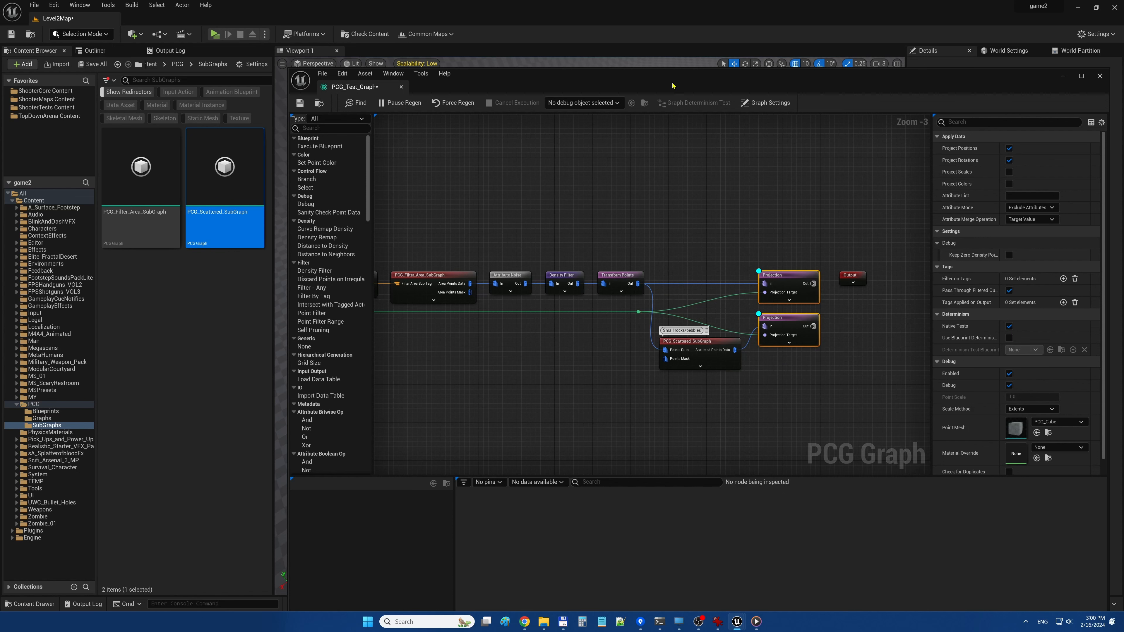
left_click(1062, 78)
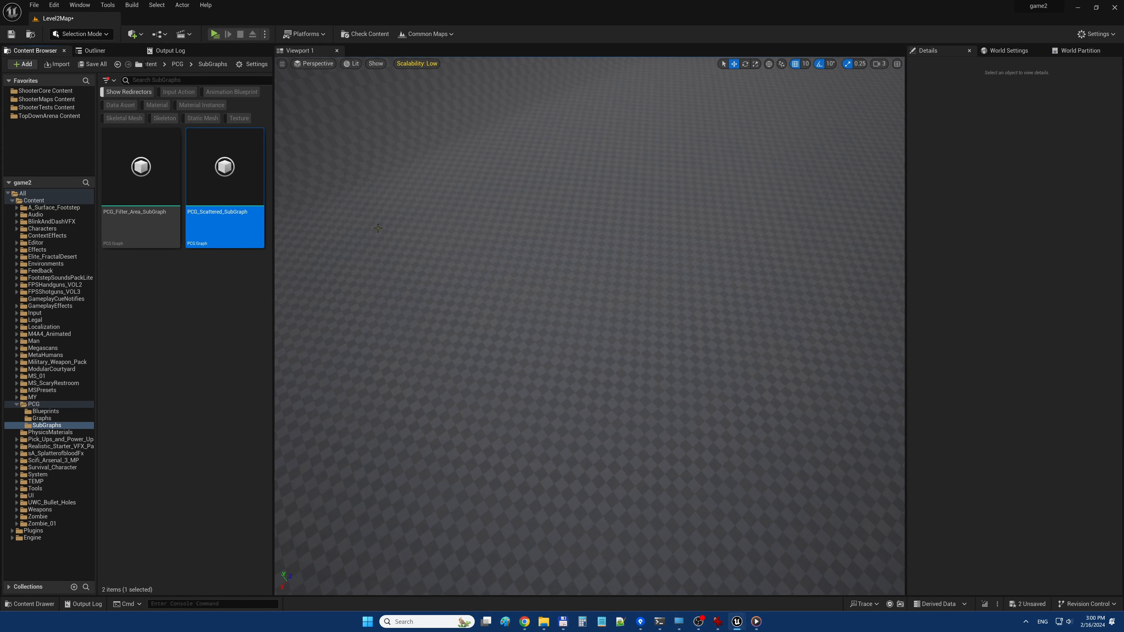
Step: Place PCG_Test_Graph from the PCG Graphs folder into the level on the landscape
left_click(43, 421)
left_click(142, 178)
left_click_drag(142, 178, 461, 292)
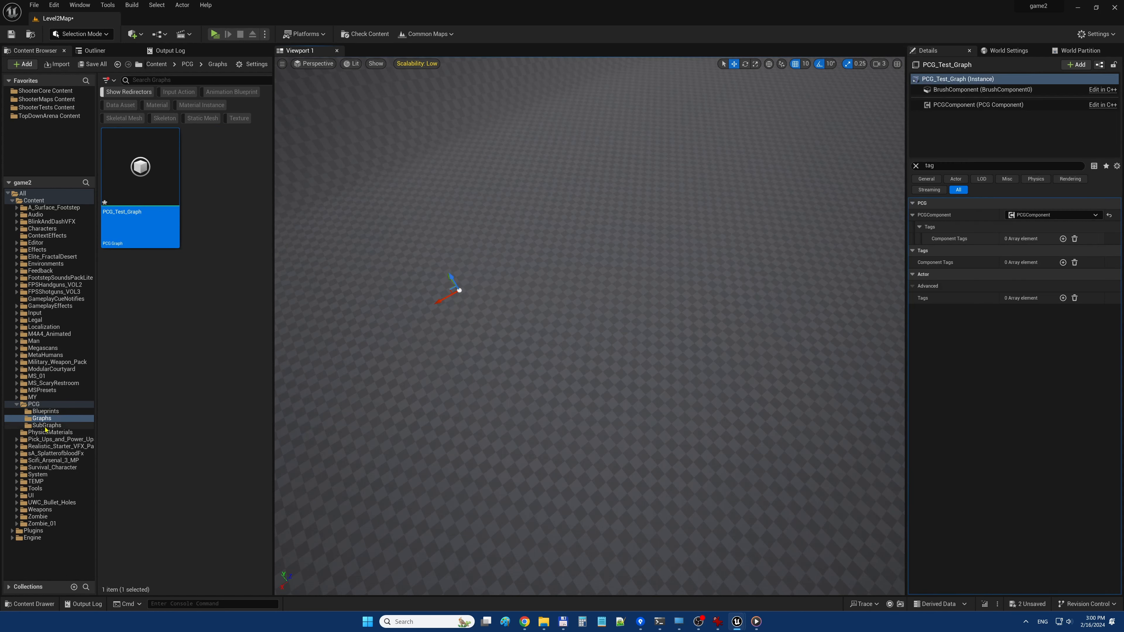
Step: Place BP_PCG_Filter_Area beside the graph actor and duplicate its spline points to form a four-point closed loop
left_click(46, 411)
left_click(140, 177)
left_click_drag(141, 177, 521, 328)
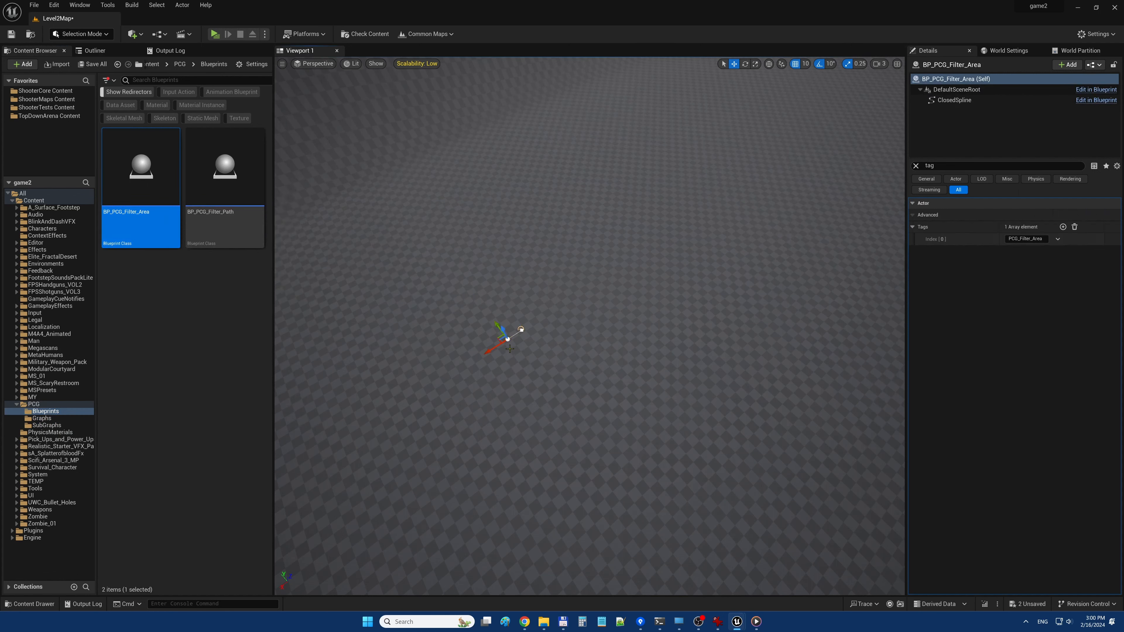
left_click_drag(401, 384, 555, 246, "alt")
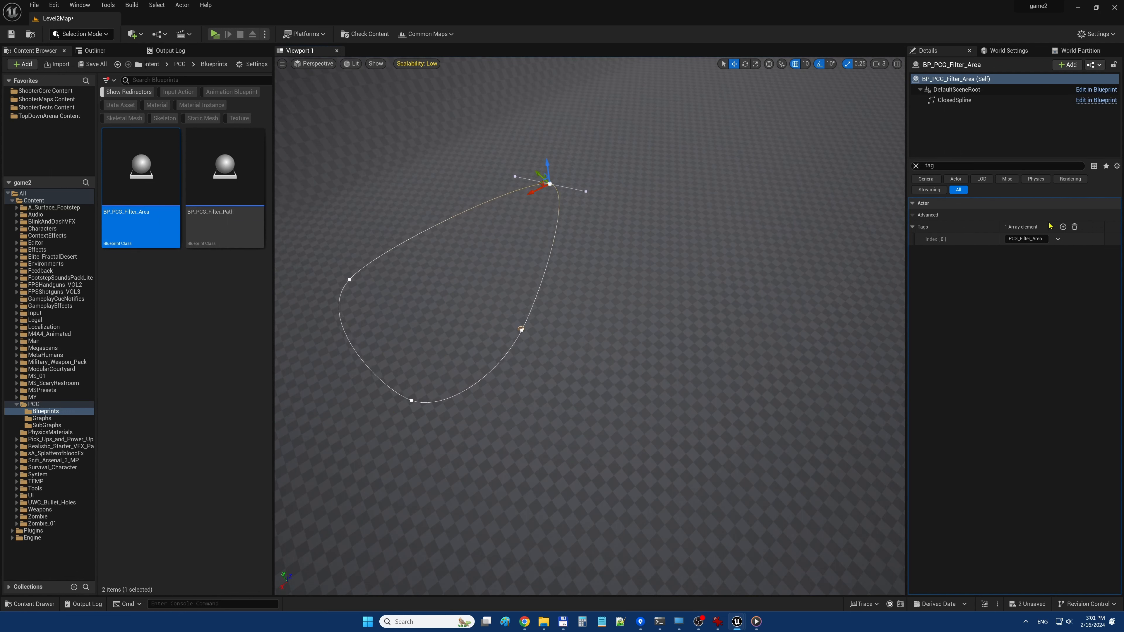
Step: Add a second actor tag, PCG_Filter_Area.Test, to the placed BP_PCG_Filter_Area
left_click(1062, 226)
left_click(1026, 239)
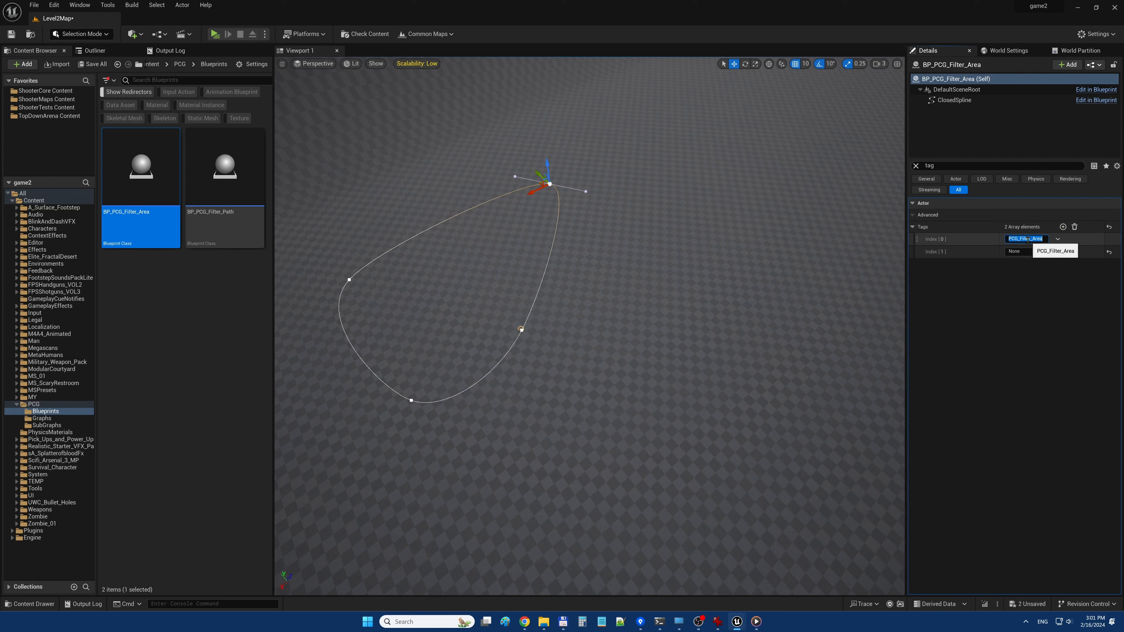
key("ctrl+c")
left_click(1018, 252)
key("ctrl+v")
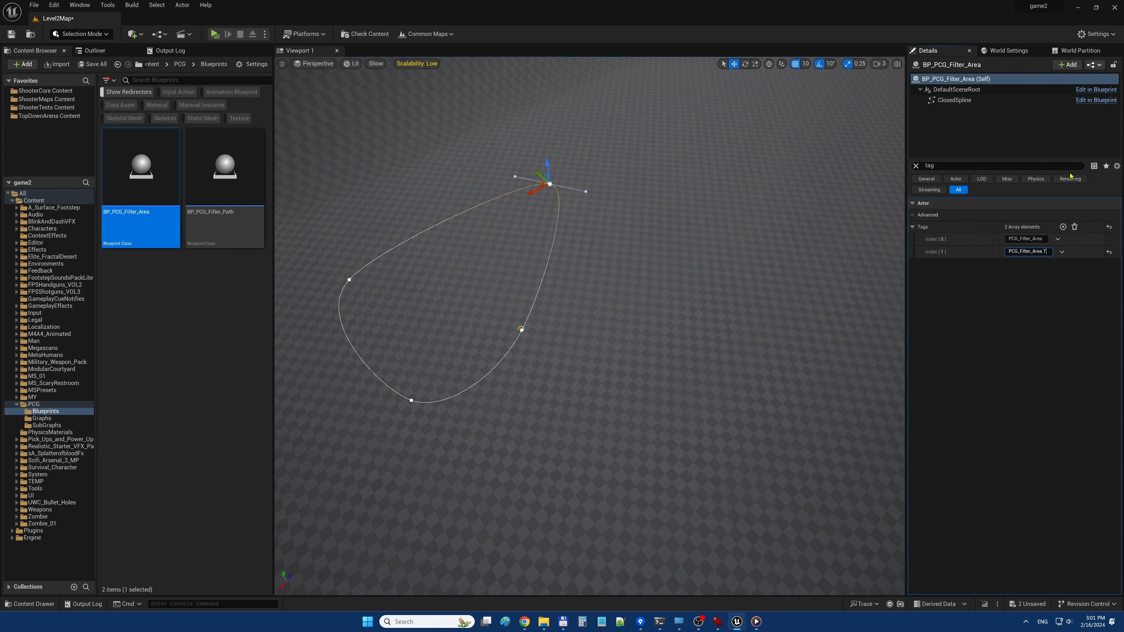
type(".Test")
key("Return")
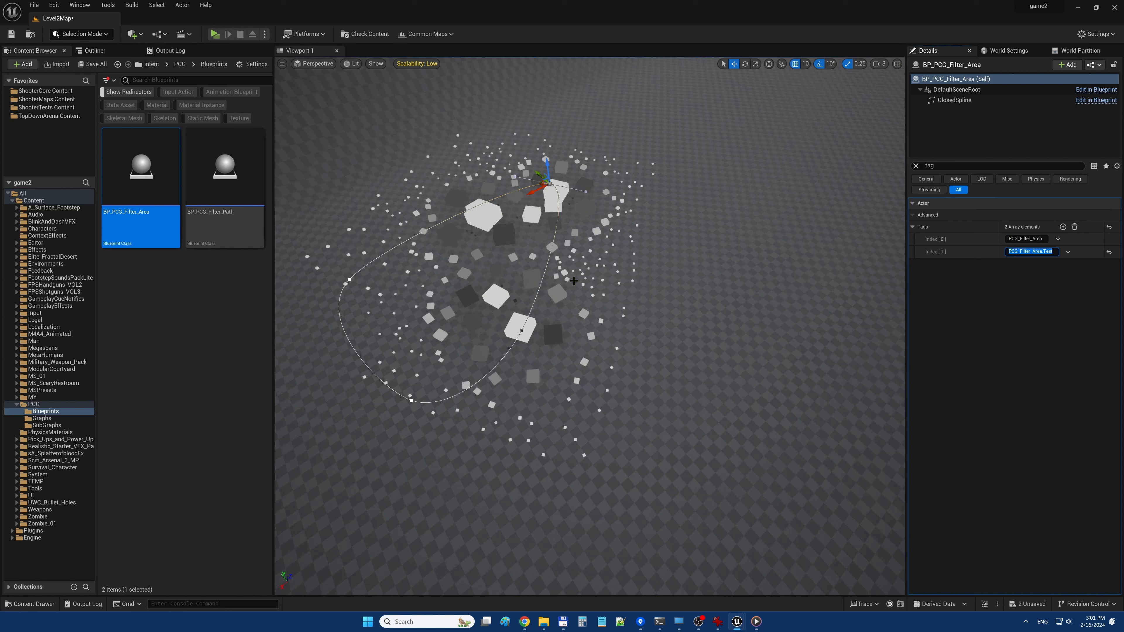
Step: Select the filter area's spline point nearest the camera
left_click(411, 402)
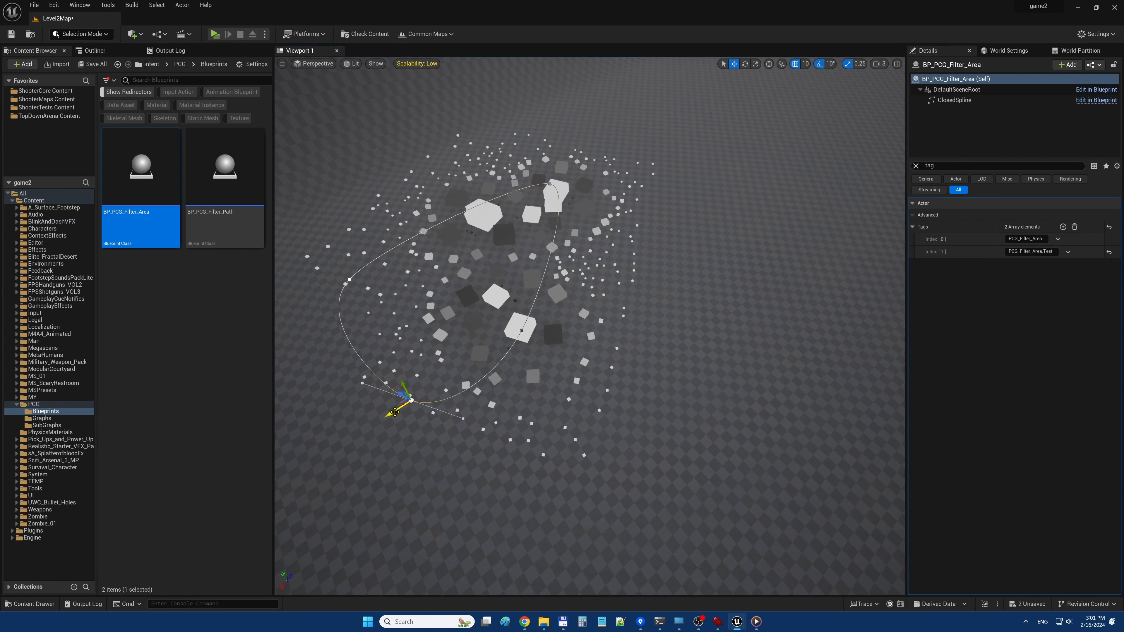